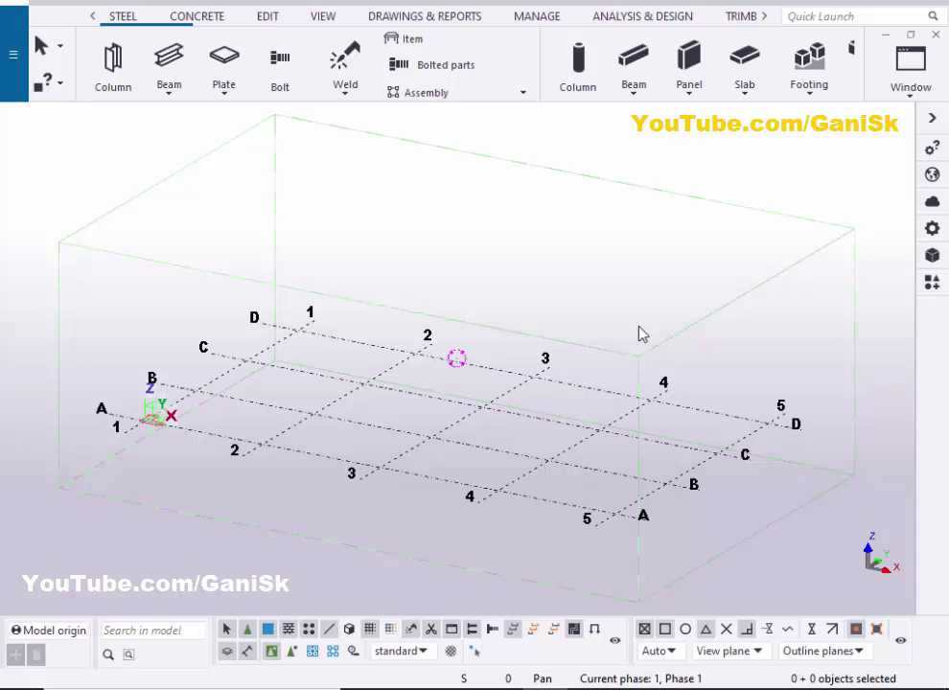
Open the Applications & components catalog and search it for "bent plate"
scroll(547, 336, down, 5)
ctrl+middle_drag(525, 363, 530, 363)
scroll(530, 361, up, 3)
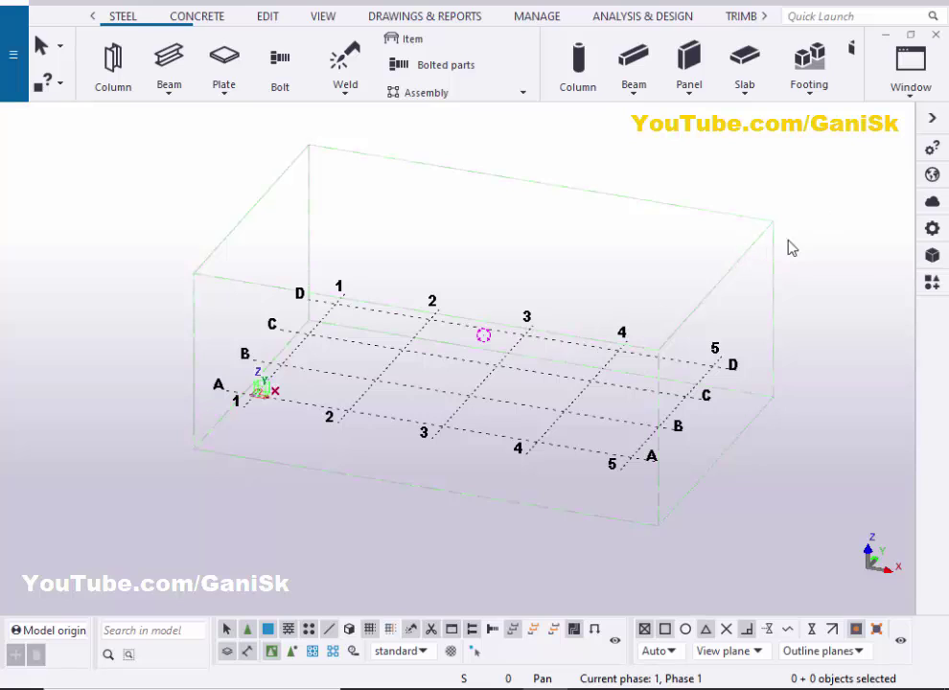
click(922, 286)
click(729, 140)
text(b)
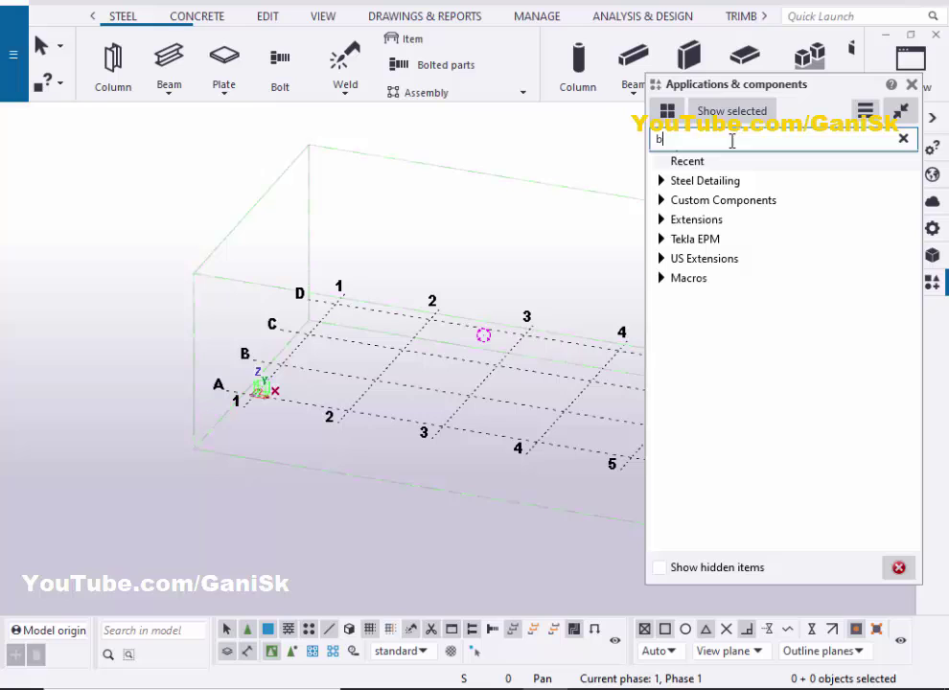
text(ent p)
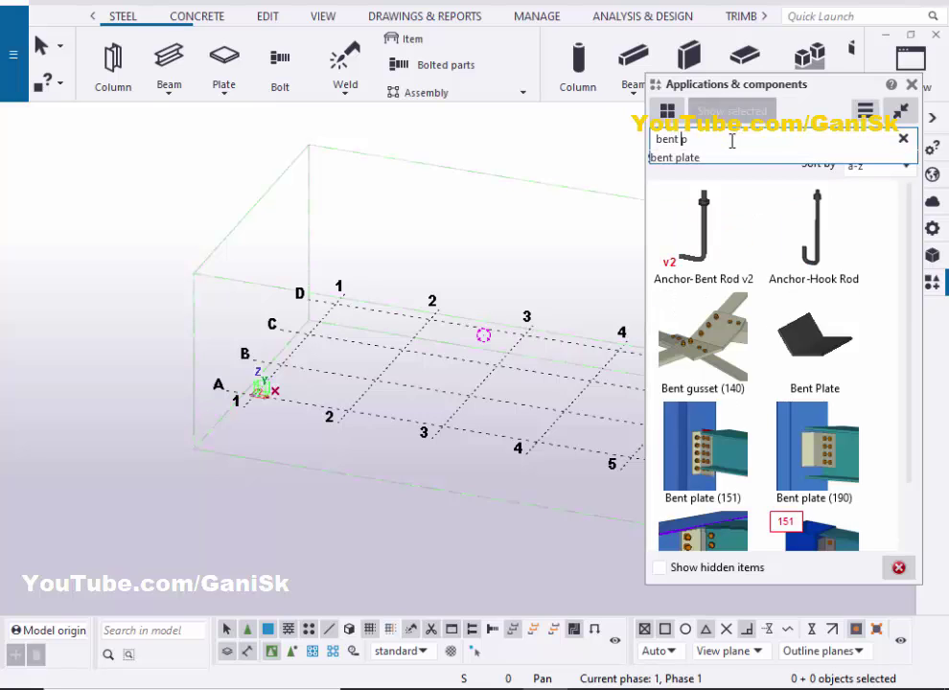
text(late)
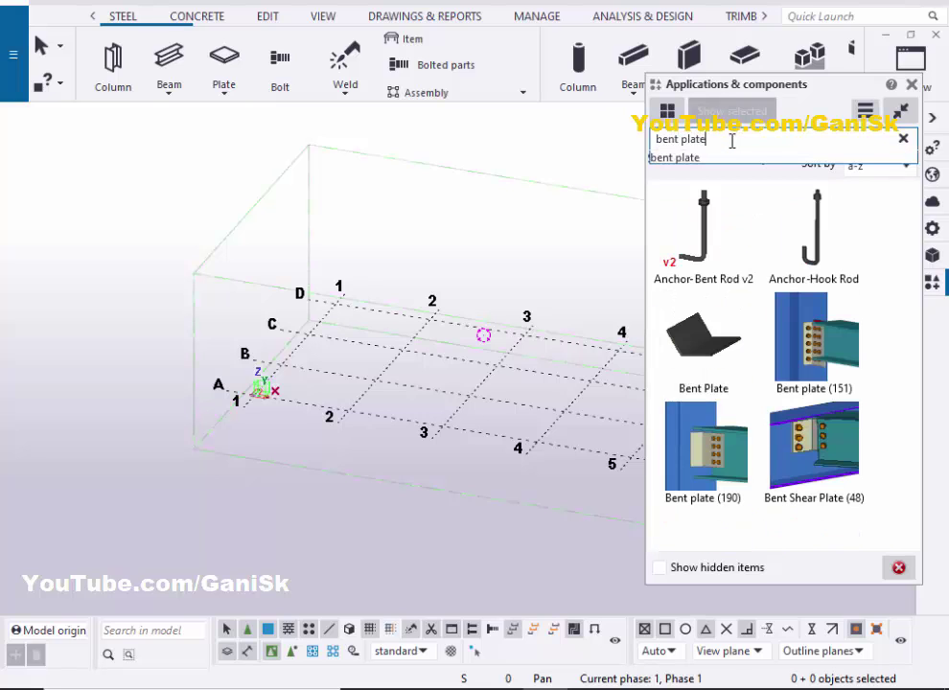
key(Return)
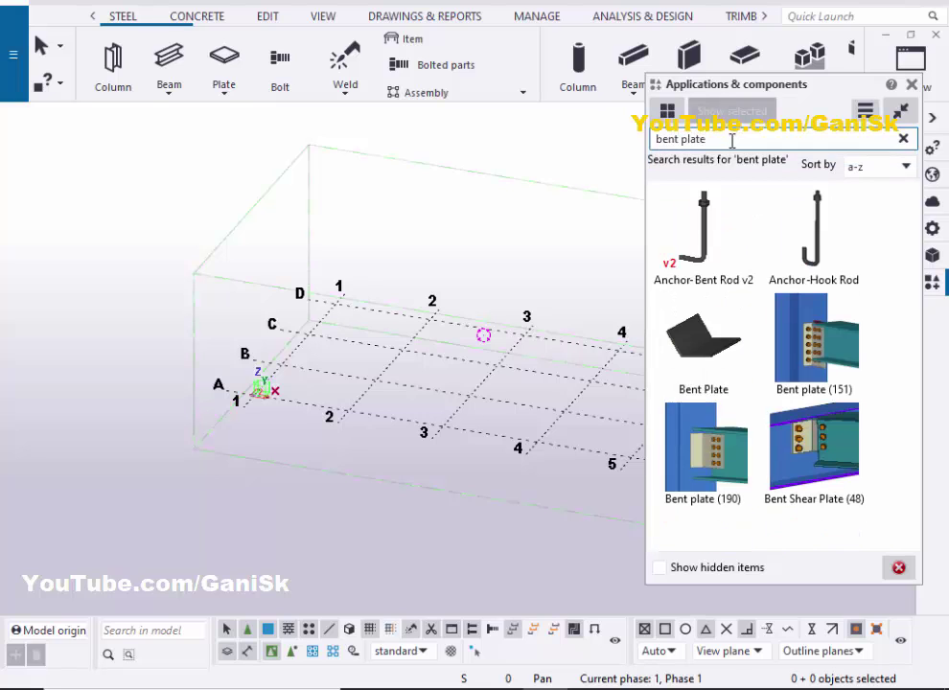
Place a Bent Plate component from the grid intersection A-3 to a second point along grid line 3 toward grid B
click(708, 362)
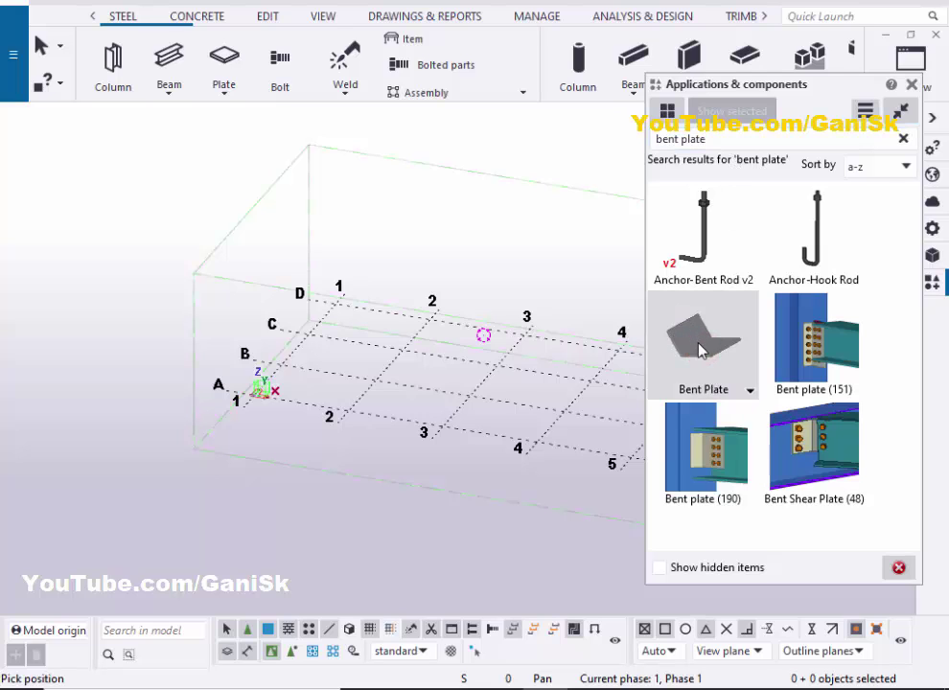
scroll(438, 430, up, 5)
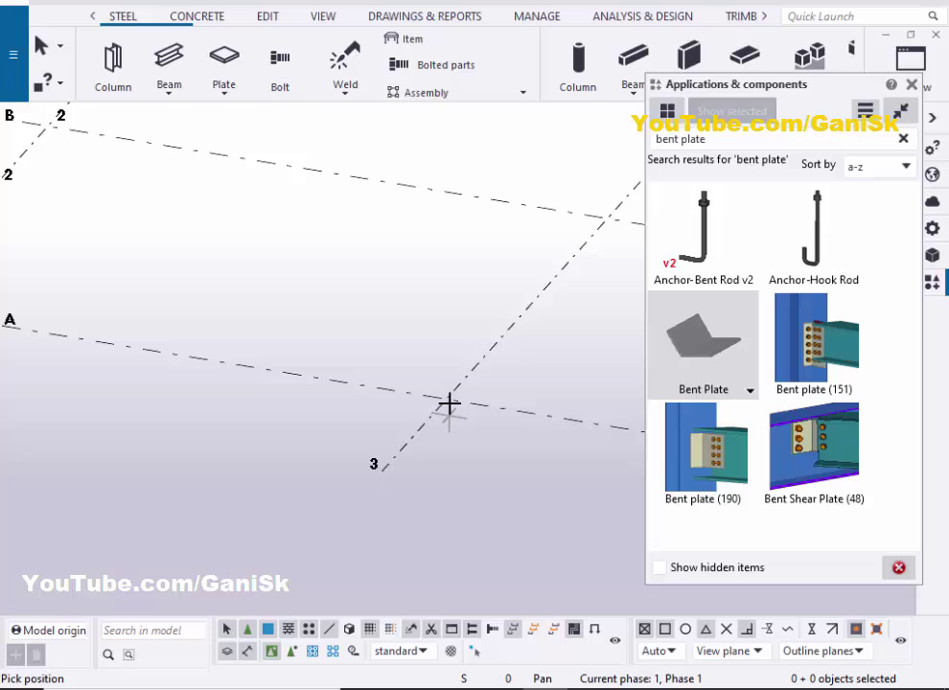
click(447, 398)
scroll(449, 397, down, 4)
ctrl+middle_drag(506, 362, 430, 342)
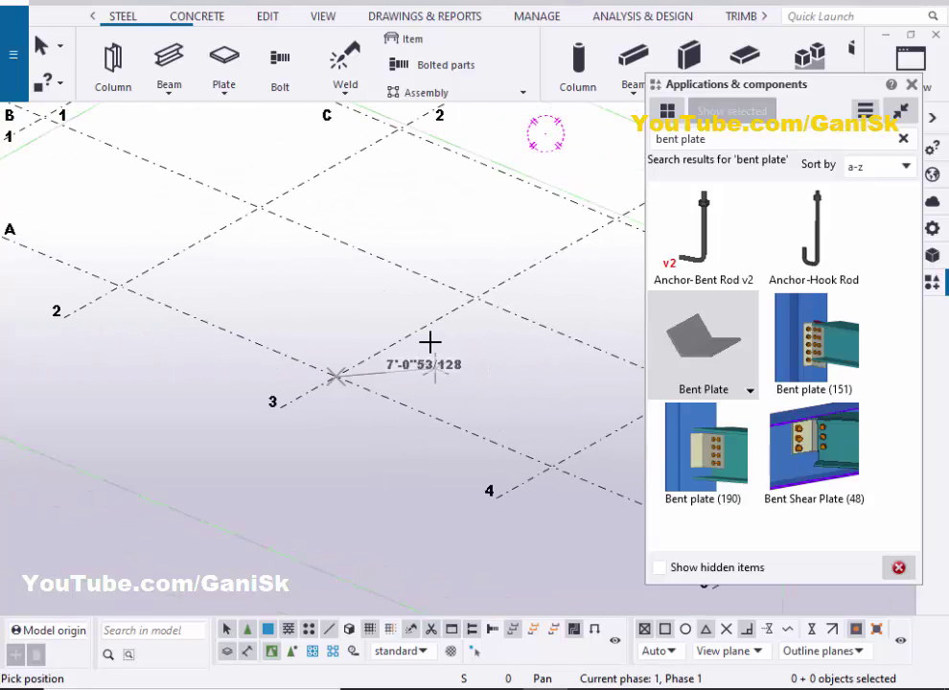
scroll(430, 343, up, 3)
click(404, 314)
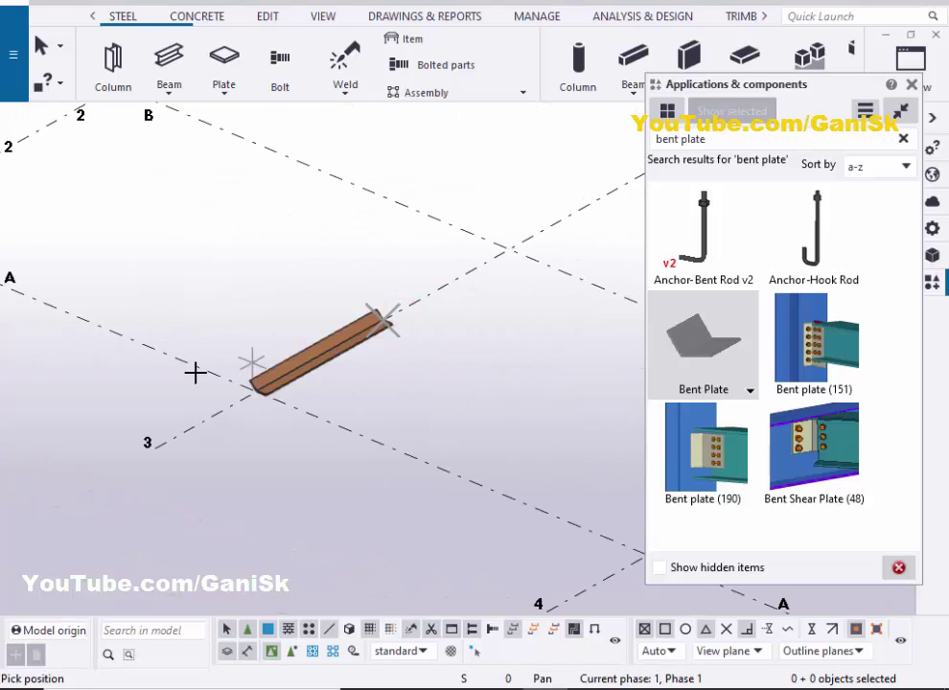
scroll(356, 407, up, 3)
scroll(318, 415, down, 3)
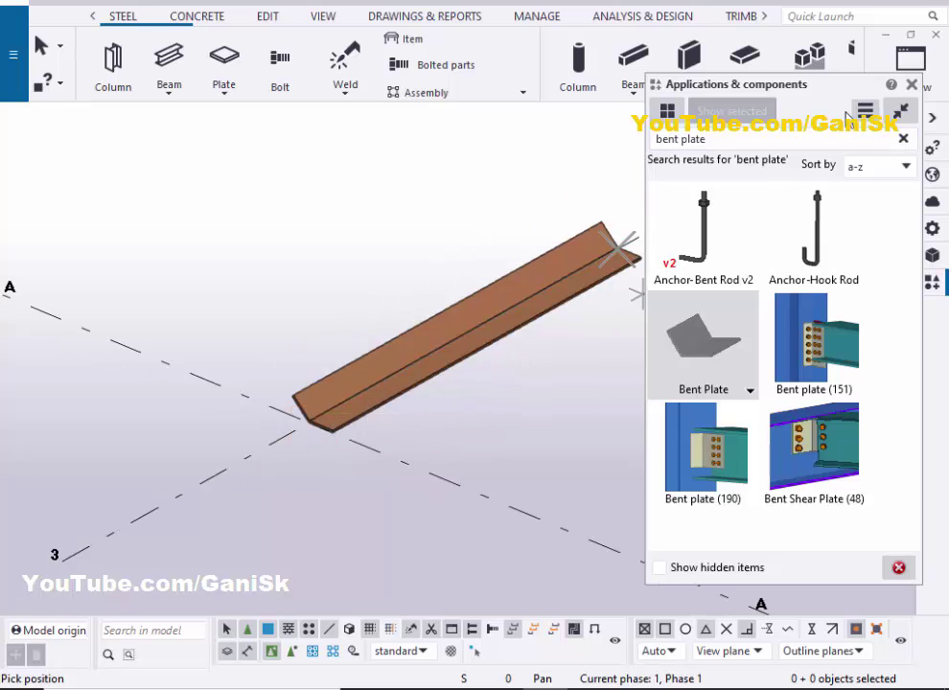
Close the components catalog and interrupt the Bent Plate placement, redrawing the view
click(916, 84)
right_click(388, 213)
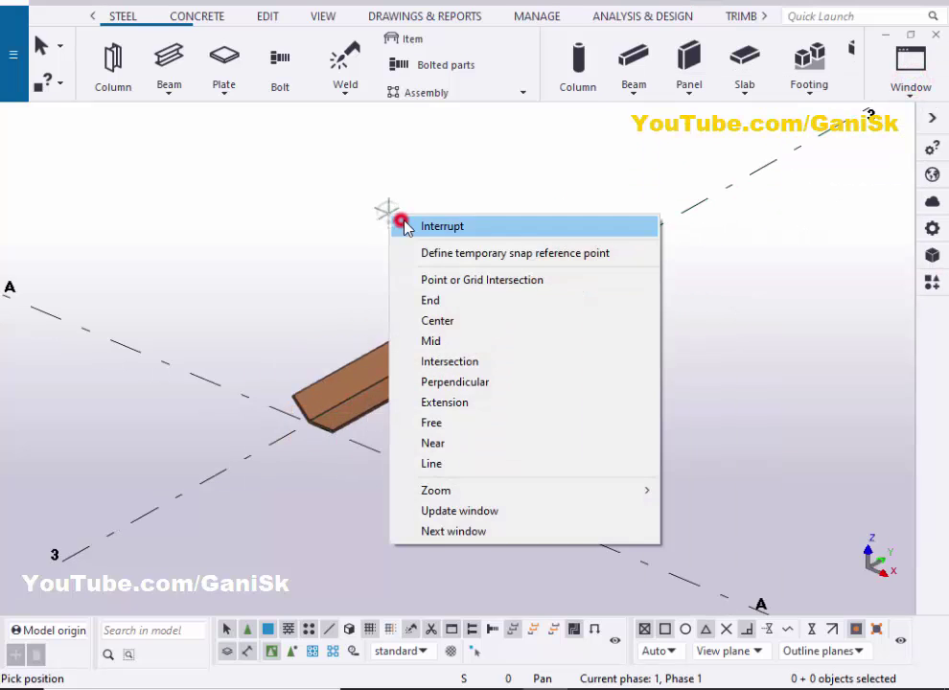
click(401, 222)
right_click(382, 184)
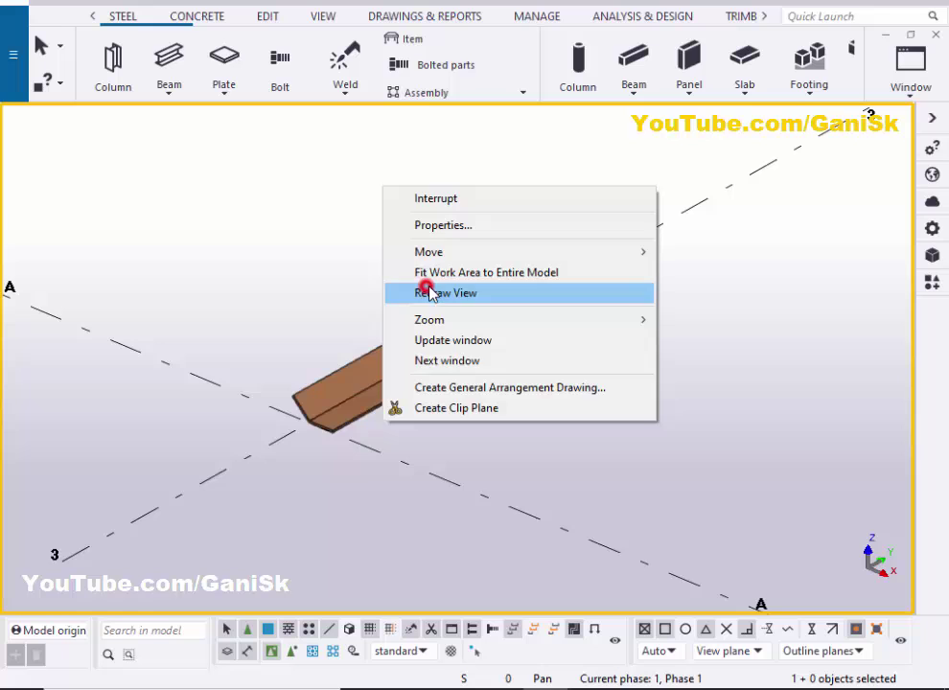
click(422, 290)
Redraw the view and open the placed bent plate's component properties, keeping the dialog clear of the plate's near end
scroll(498, 294, down, 4)
ctrl+middle_drag(428, 356, 583, 362)
scroll(583, 362, up, 7)
key(v)
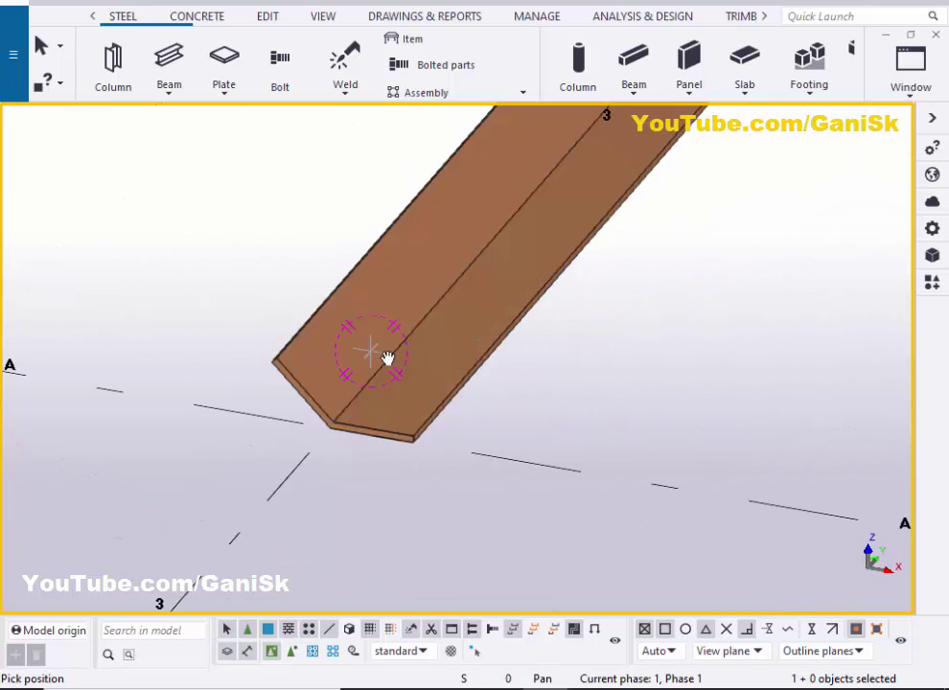
ctrl+middle_drag(388, 358, 341, 369)
ctrl+middle_drag(405, 317, 358, 279)
right_click(259, 279)
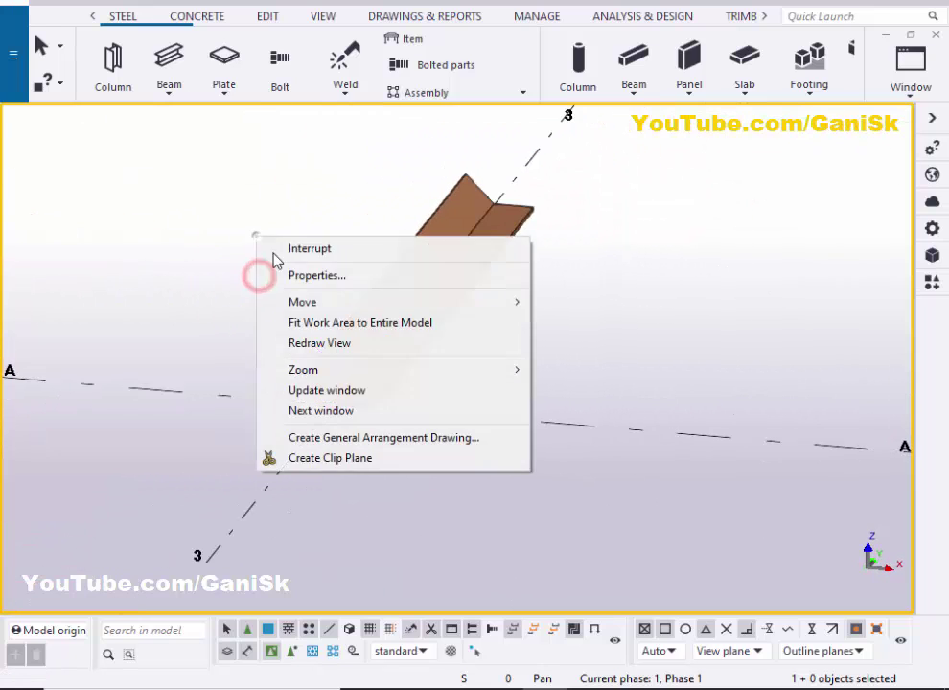
click(317, 353)
scroll(384, 394, up, 4)
scroll(303, 419, down, 2)
scroll(301, 419, up, 2)
scroll(303, 419, down, 2)
scroll(344, 400, down, 1)
double_click(341, 397)
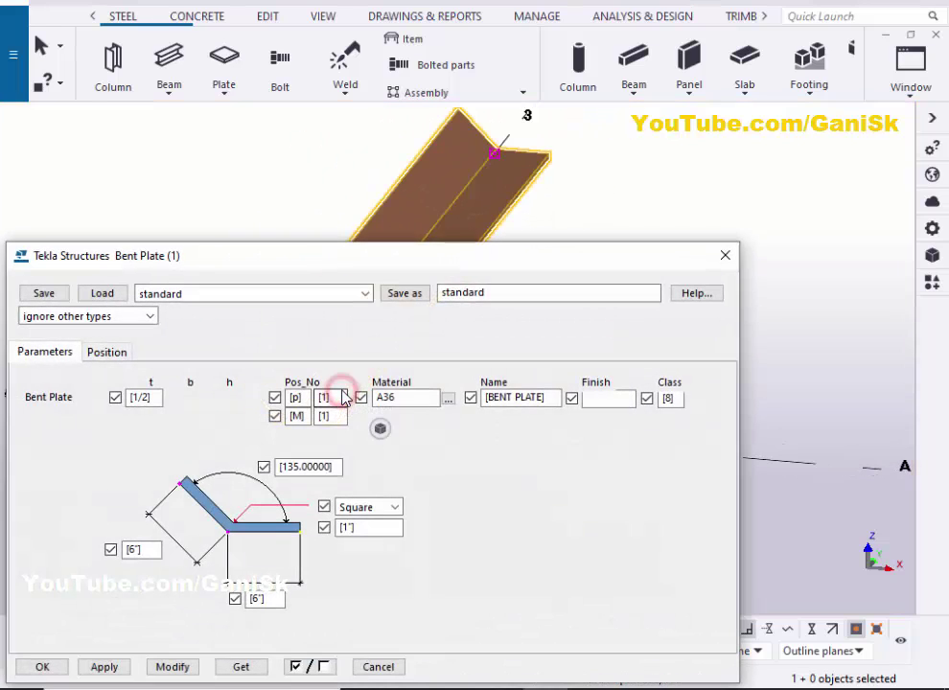
drag(470, 261, 685, 96)
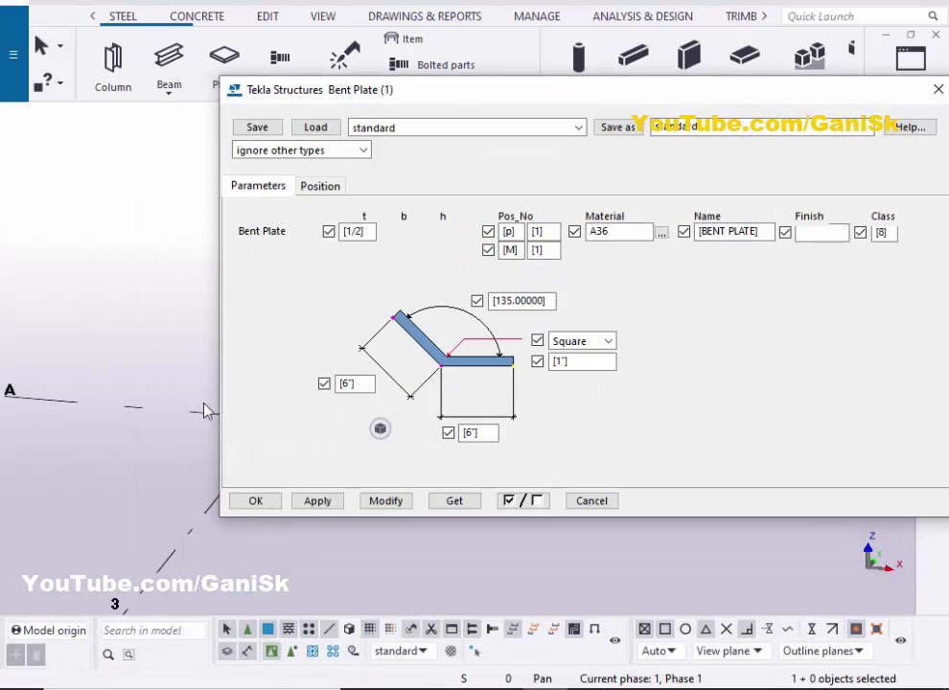
Set the bent plate's horizontal leg length to 5" and modify the component in the model
scroll(62, 422, up, 5)
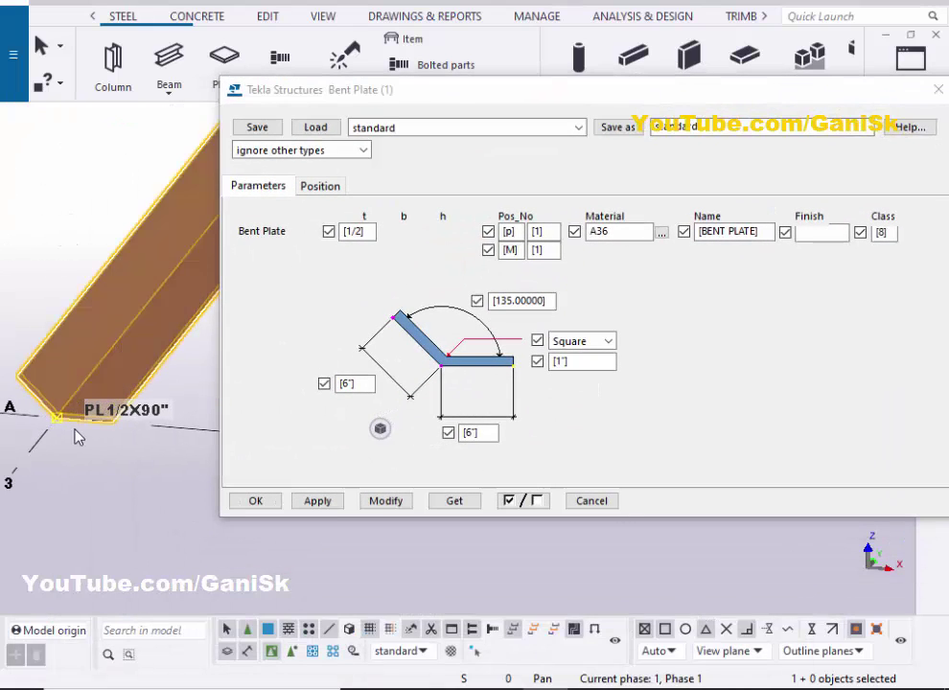
scroll(144, 424, up, 3)
scroll(122, 418, down, 3)
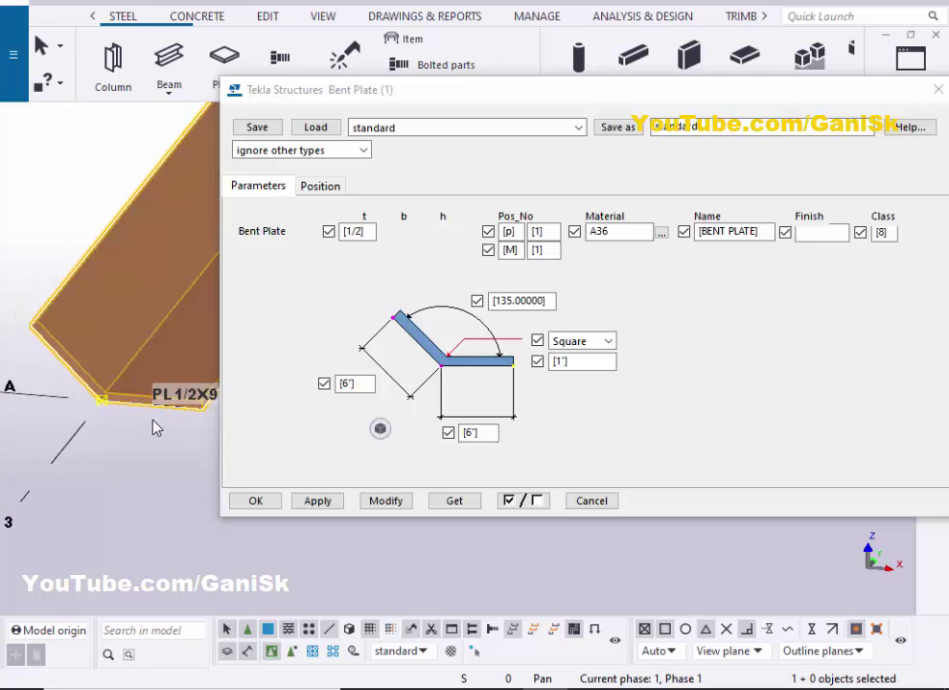
middle_drag(168, 425, 538, 432)
double_click(485, 434)
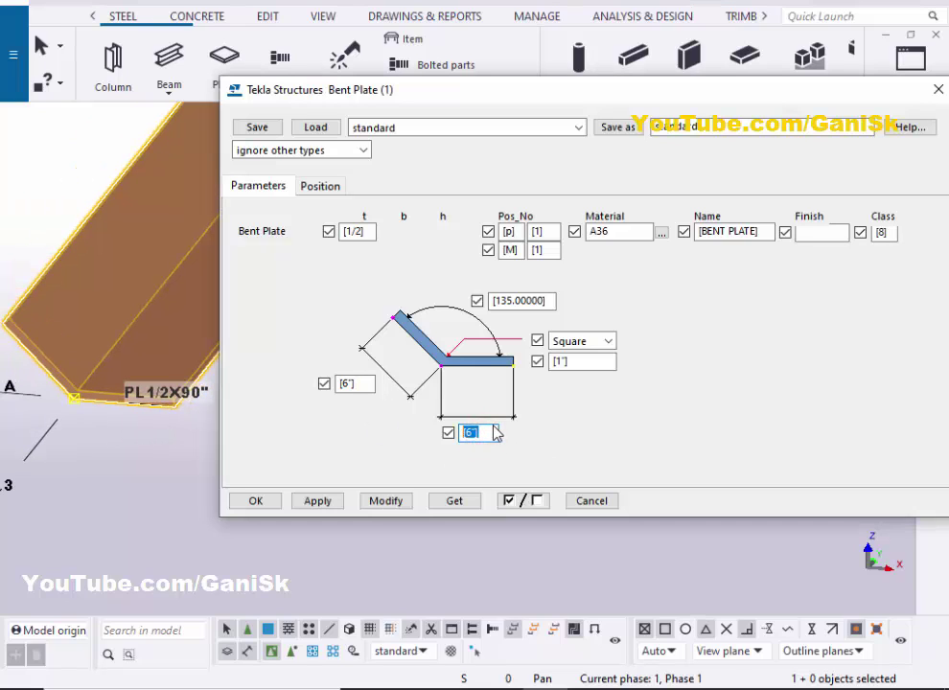
click(388, 500)
Set the bent plate's inclined leg length to 4" and modify the component in the model
ctrl+middle_drag(137, 414, 61, 357)
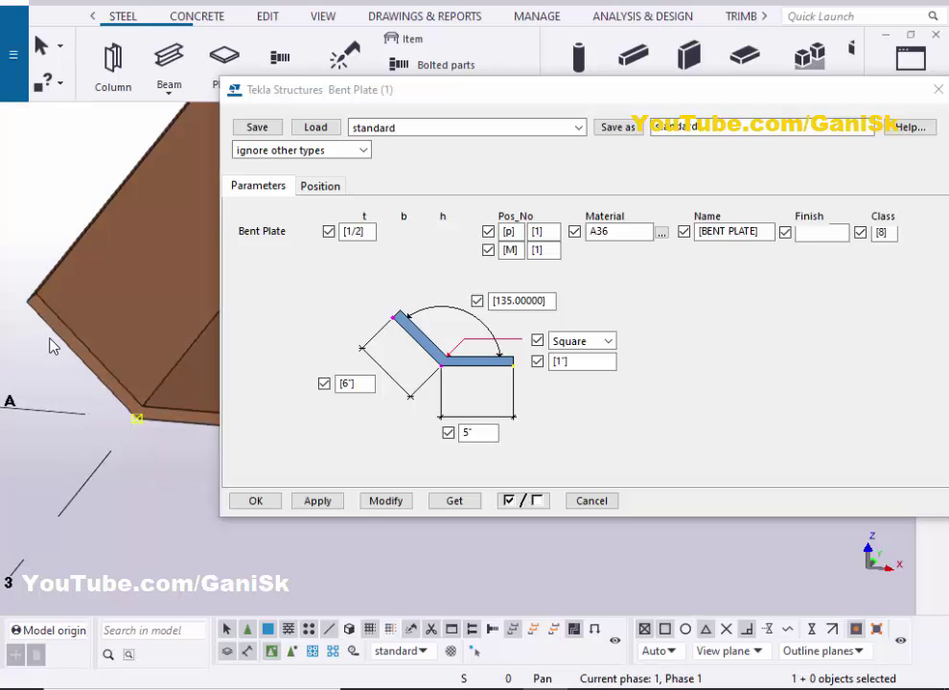
double_click(355, 385)
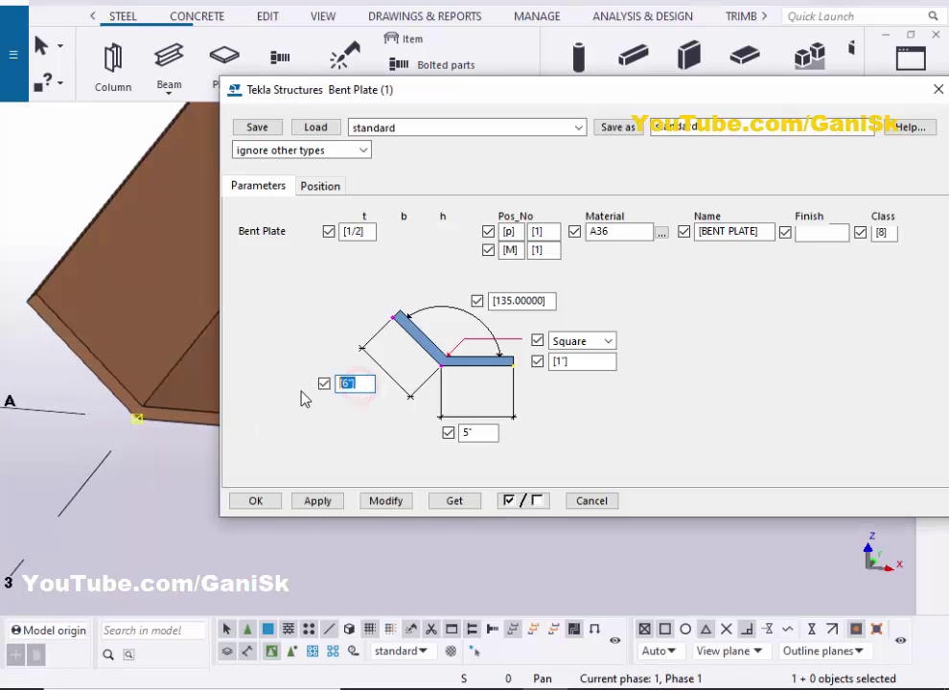
click(387, 500)
ctrl+middle_drag(113, 336, 65, 348)
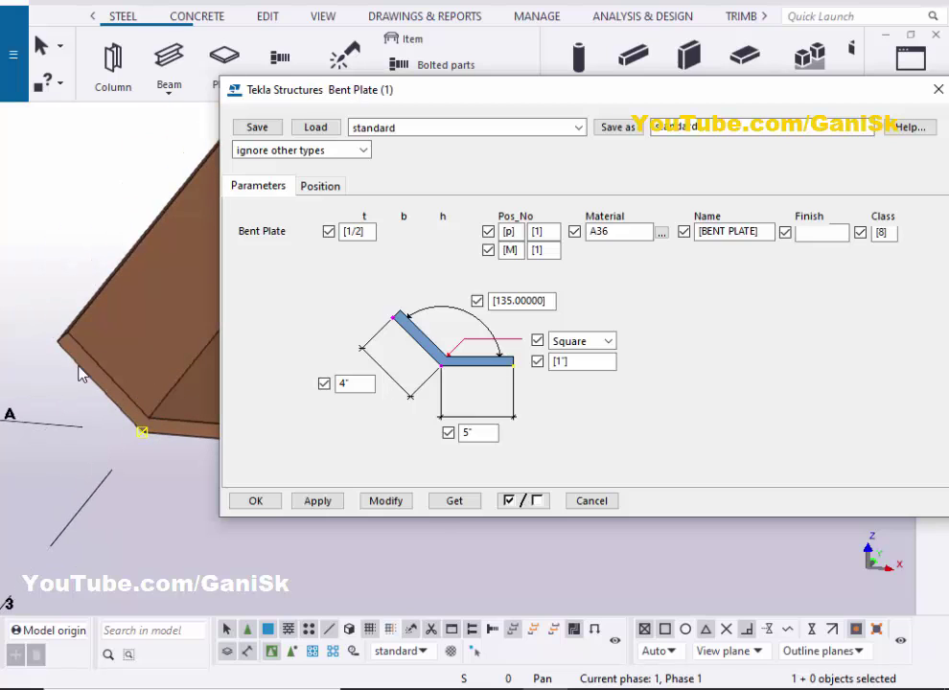
mouse_move(111, 398)
ctrl+middle_down()
mouse_move(117, 422)
mouse_move(105, 420)
ctrl+middle_up()
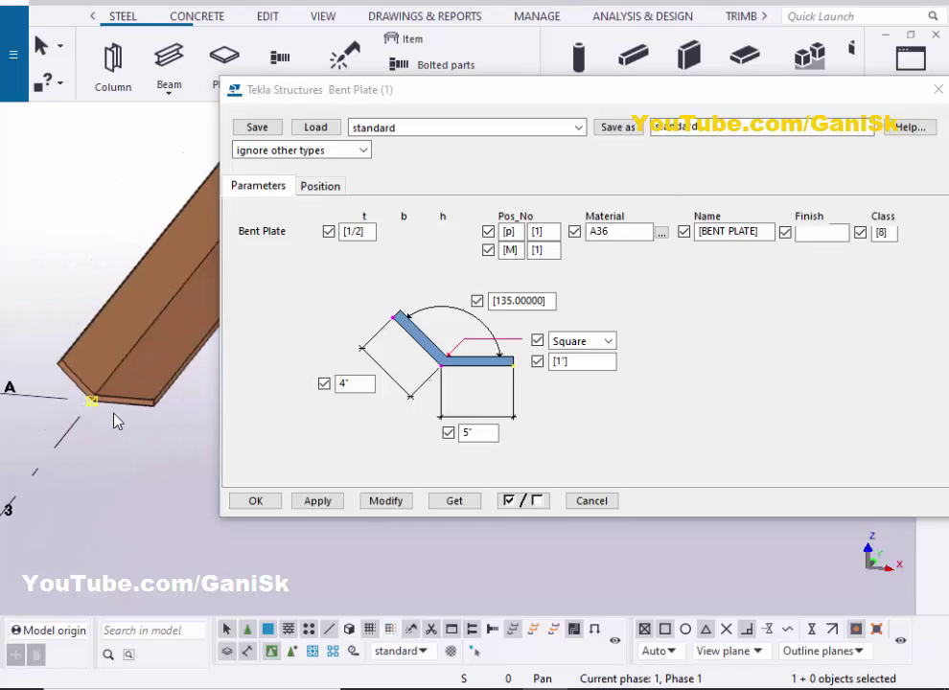
Set the bent plate's thickness t to 1/4 and modify the component in the model
scroll(134, 404, up, 4)
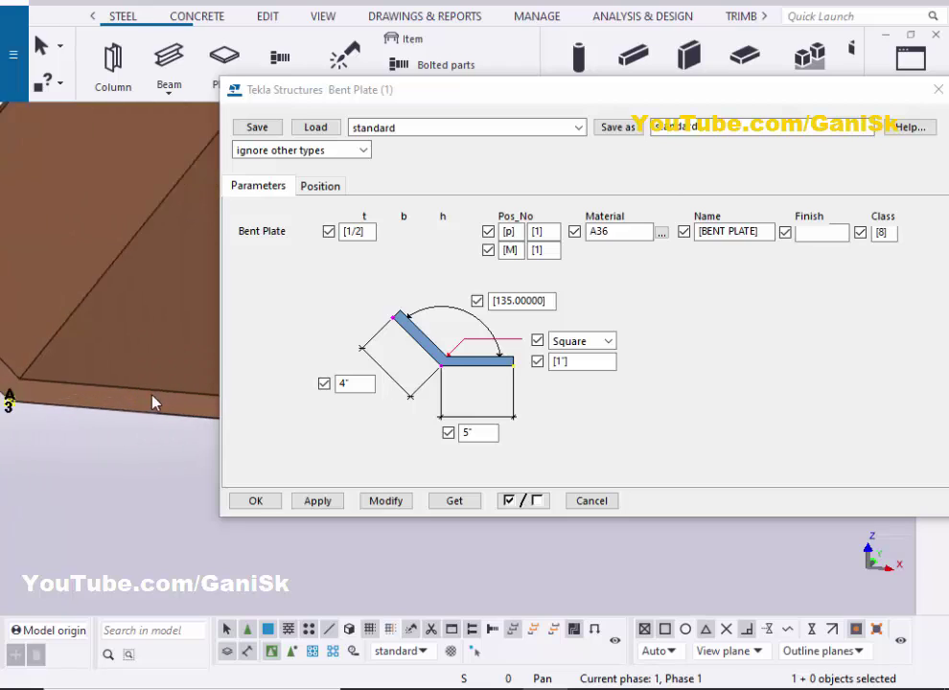
ctrl+middle_drag(158, 408, 182, 404)
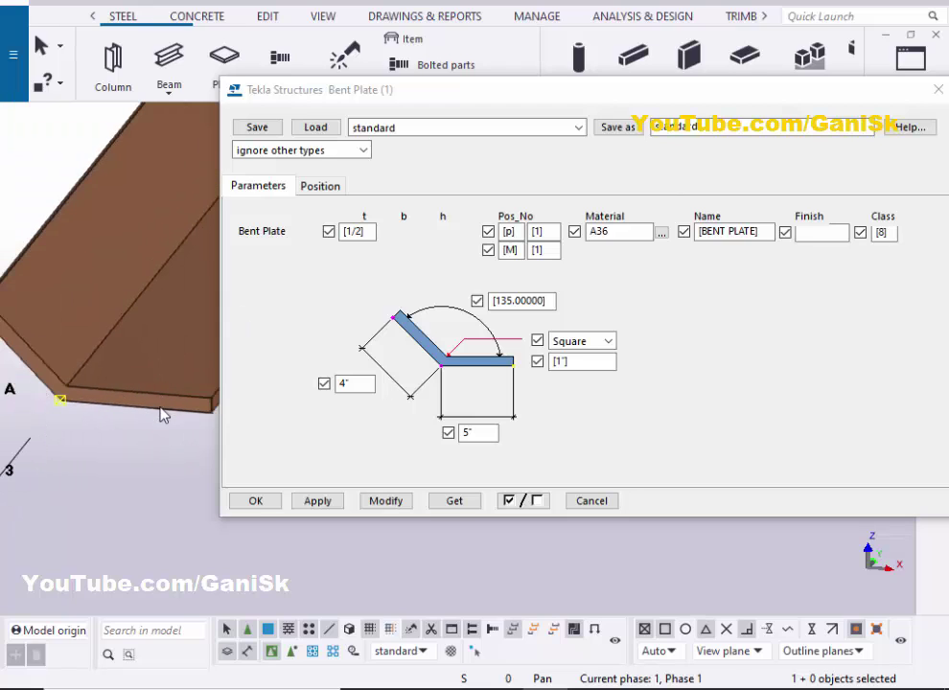
double_click(365, 232)
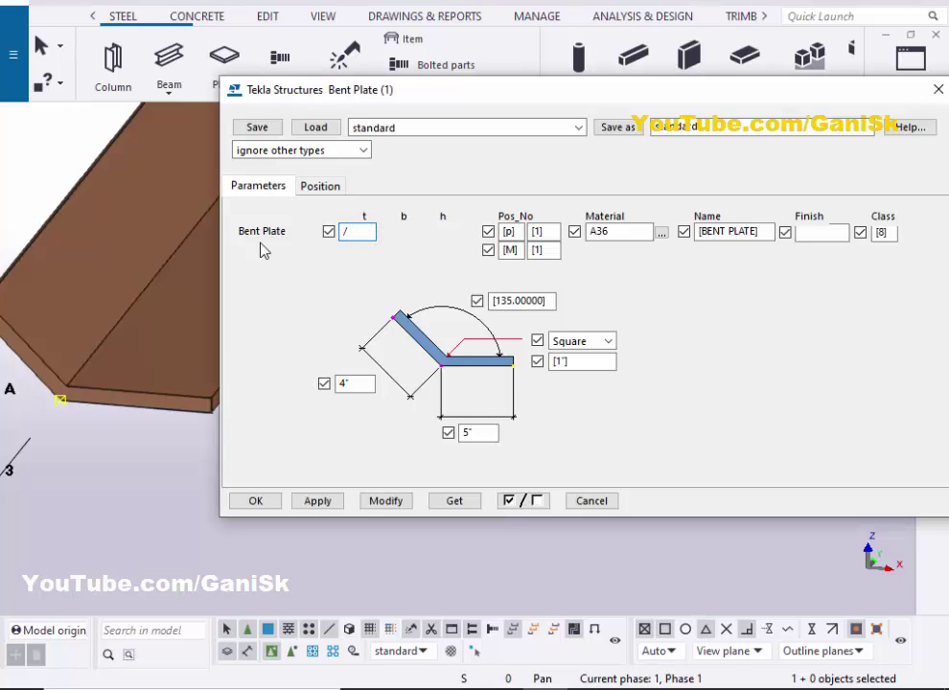
text(1/4)
click(385, 502)
ctrl+middle_drag(169, 449, 77, 415)
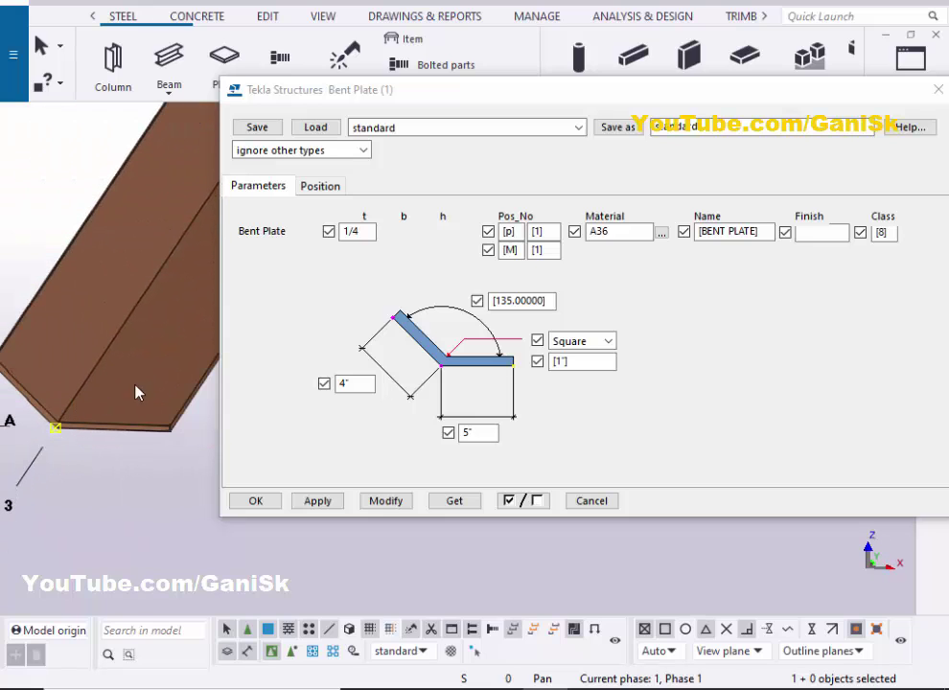
Set the bend angle to 110 degrees, modify the bent plate with it and accept the component properties
drag(547, 303, 458, 307)
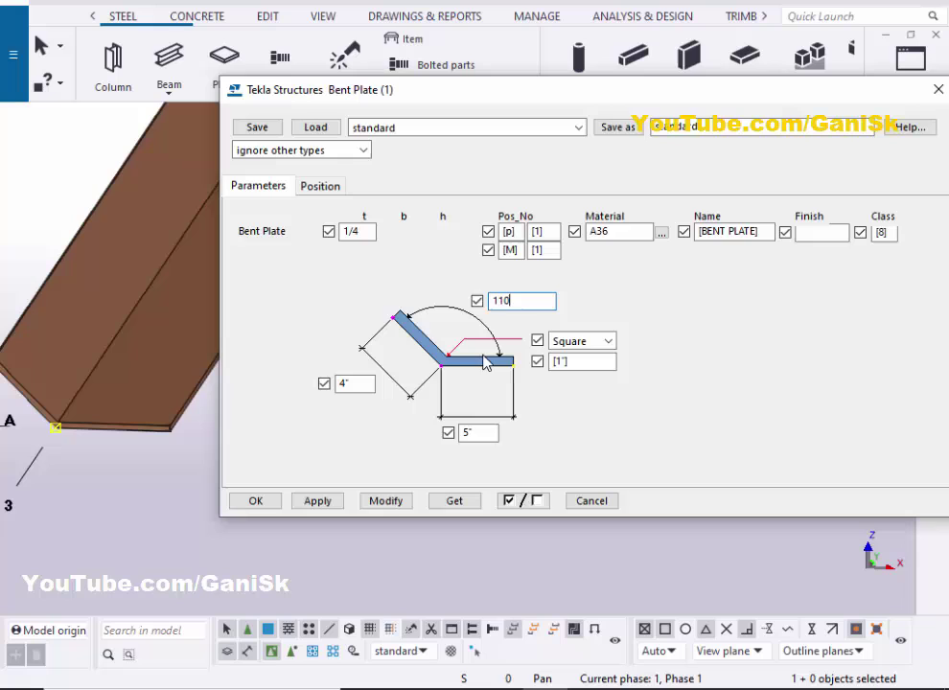
click(386, 501)
scroll(102, 441, down, 3)
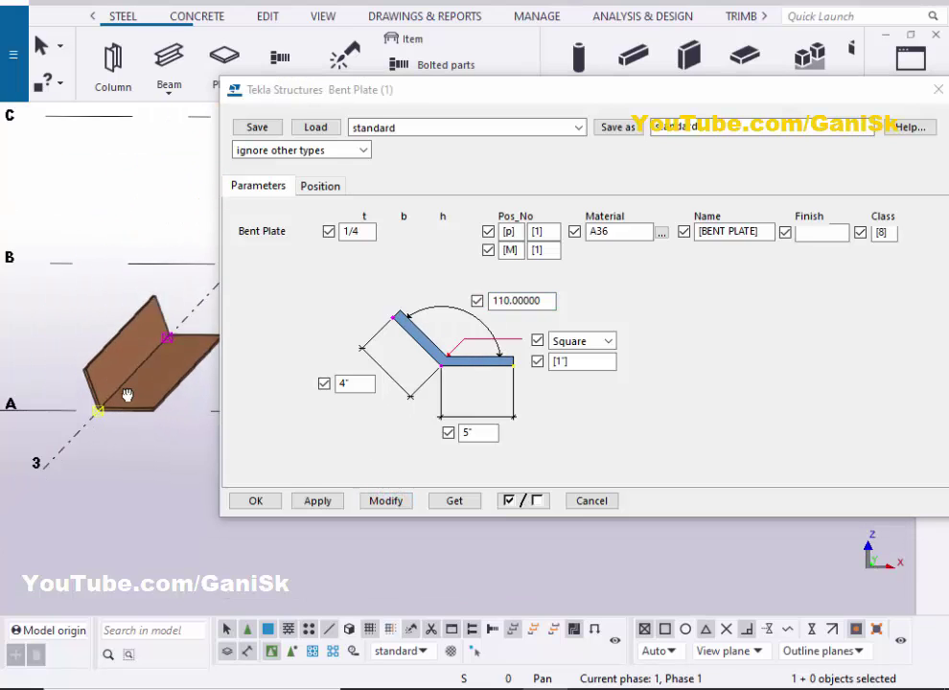
scroll(89, 375, up, 1)
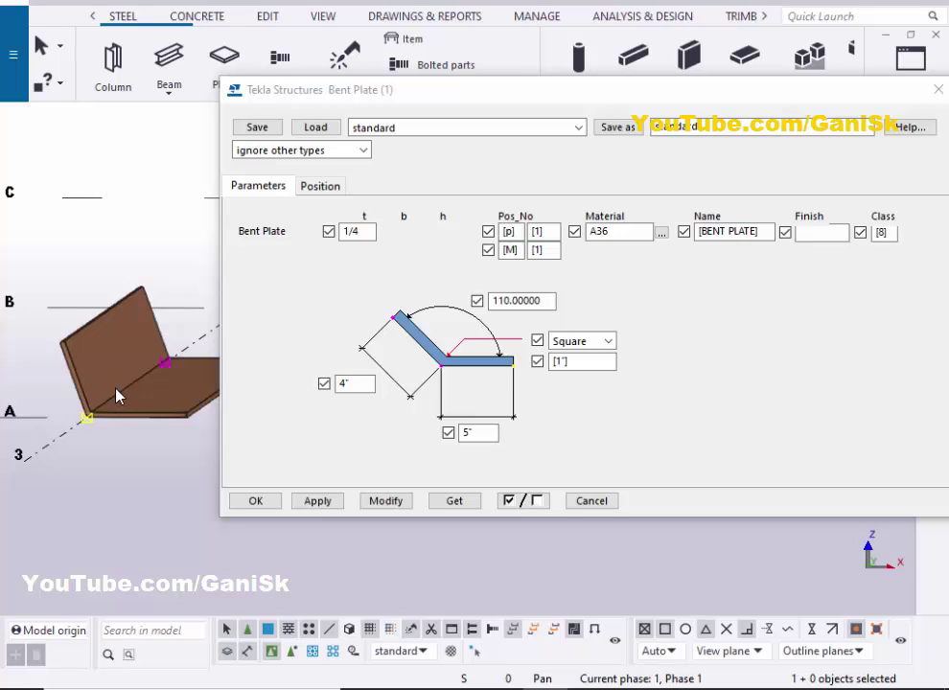
click(393, 501)
click(321, 500)
click(272, 500)
Create named elevation views along the grid lines of the model grid
scroll(326, 487, down, 3)
ctrl+middle_drag(349, 472, 335, 487)
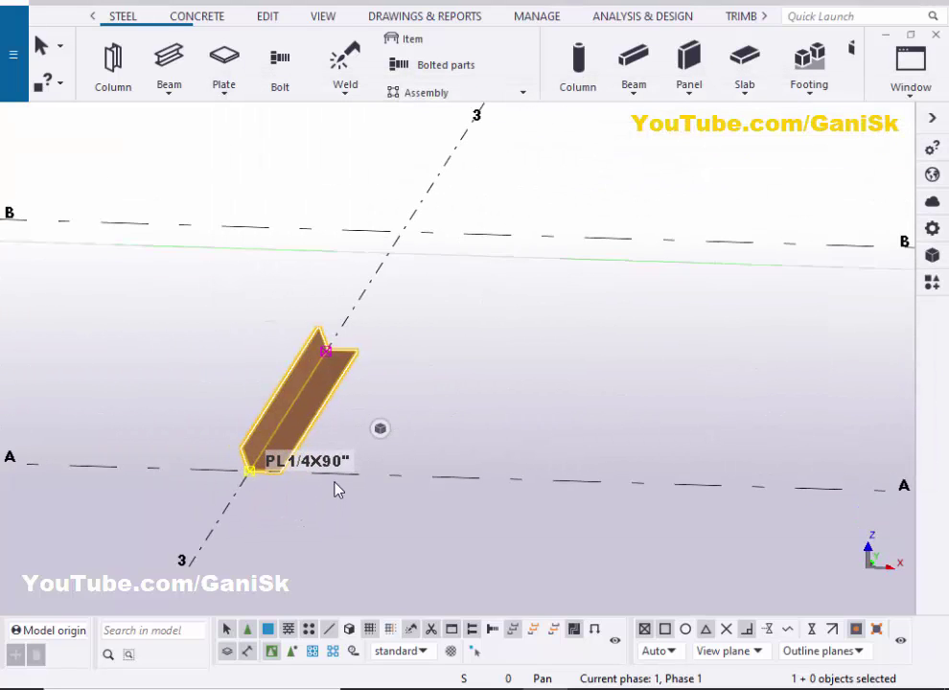
scroll(337, 485, up, 1)
click(348, 470)
right_click(350, 475)
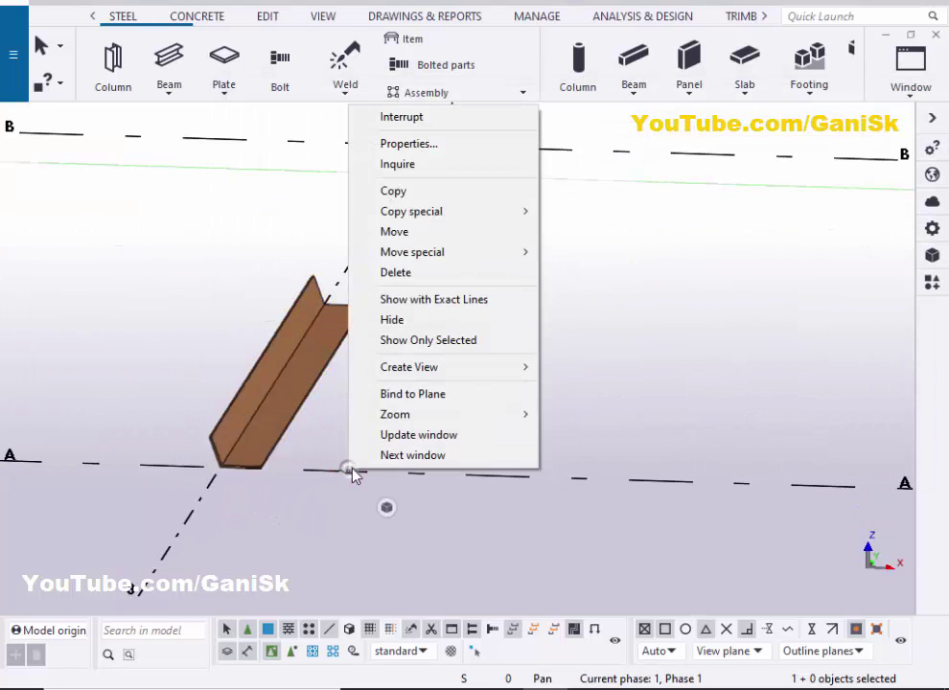
click(439, 363)
click(579, 389)
click(211, 509)
click(157, 503)
Make the named view ELEVATION ON GRID A visible and close the Views dialog
scroll(326, 525, down, 6)
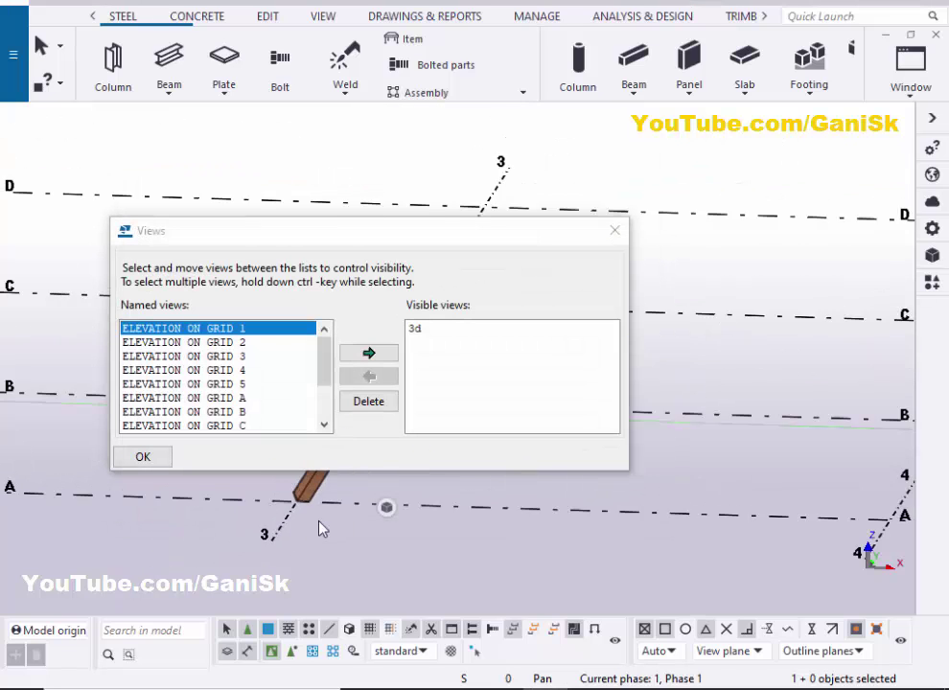
ctrl+middle_drag(366, 523, 336, 543)
scroll(317, 535, down, 6)
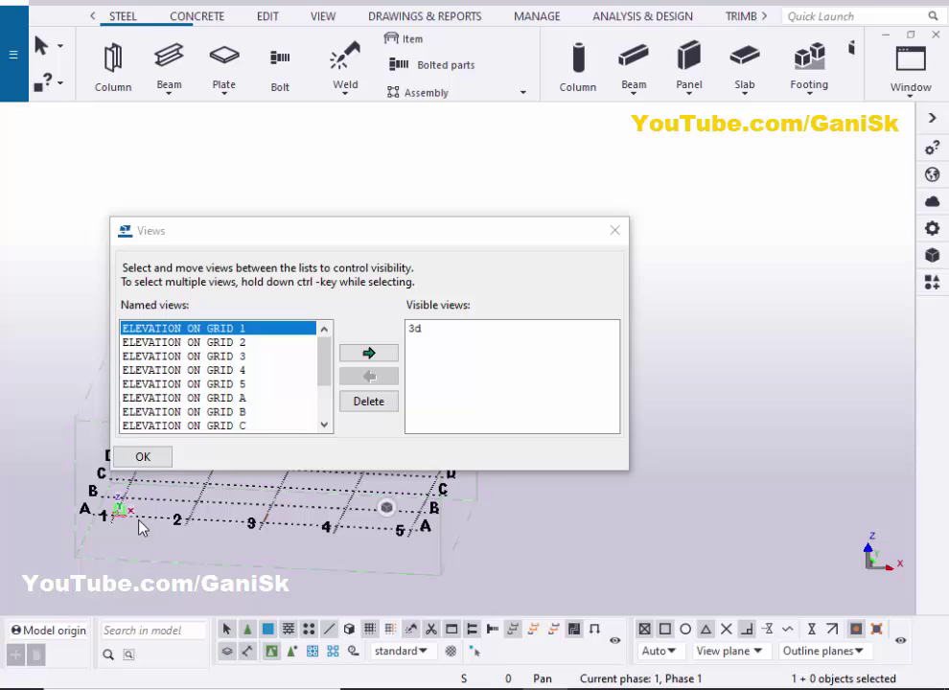
scroll(282, 521, up, 3)
ctrl+middle_drag(234, 541, 291, 538)
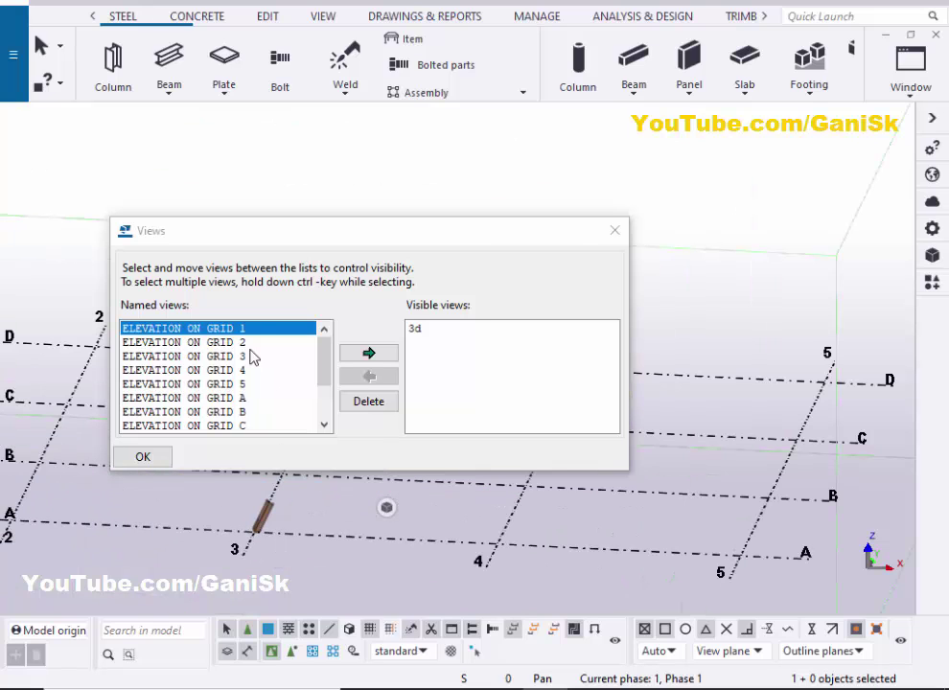
click(235, 399)
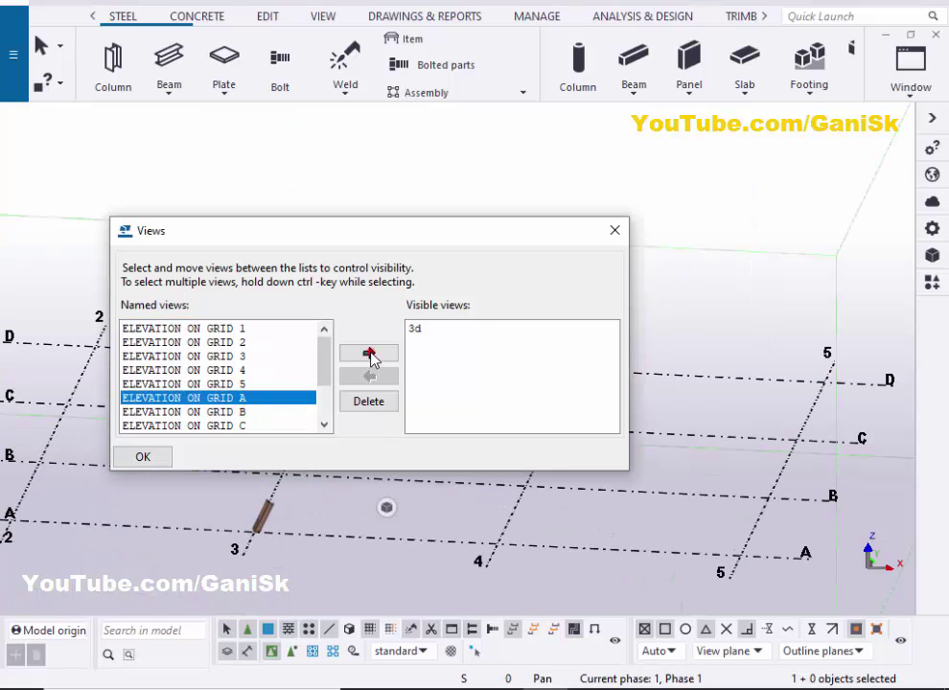
click(369, 353)
click(615, 230)
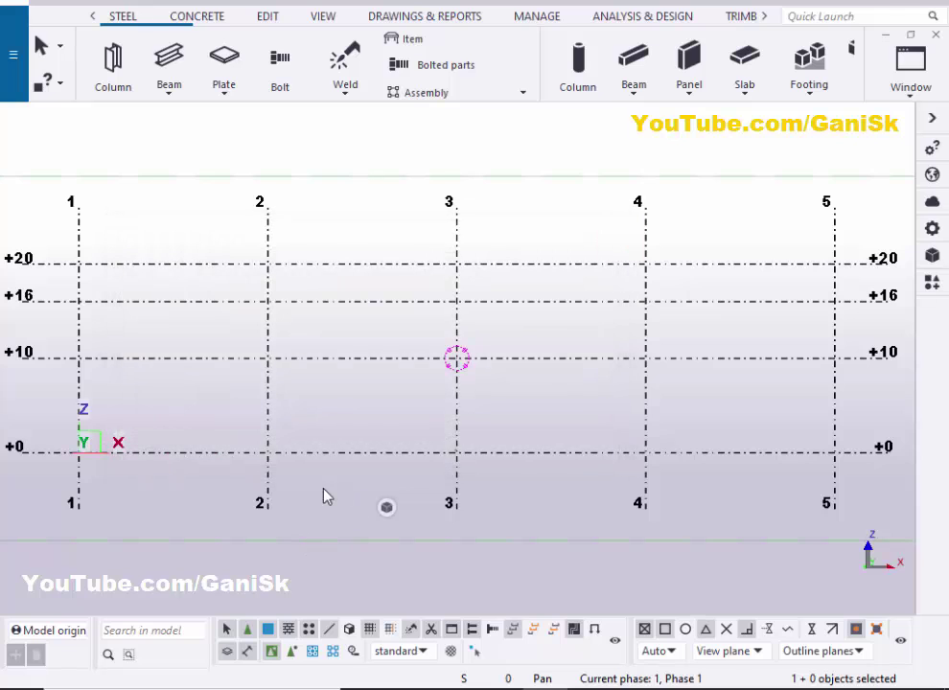
Measure the horizontal distance along the bent plate's flat leg from bend corner to end, placing the dimension below the plate
scroll(278, 479, up, 5)
scroll(246, 477, down, 4)
scroll(480, 460, up, 5)
scroll(455, 440, up, 5)
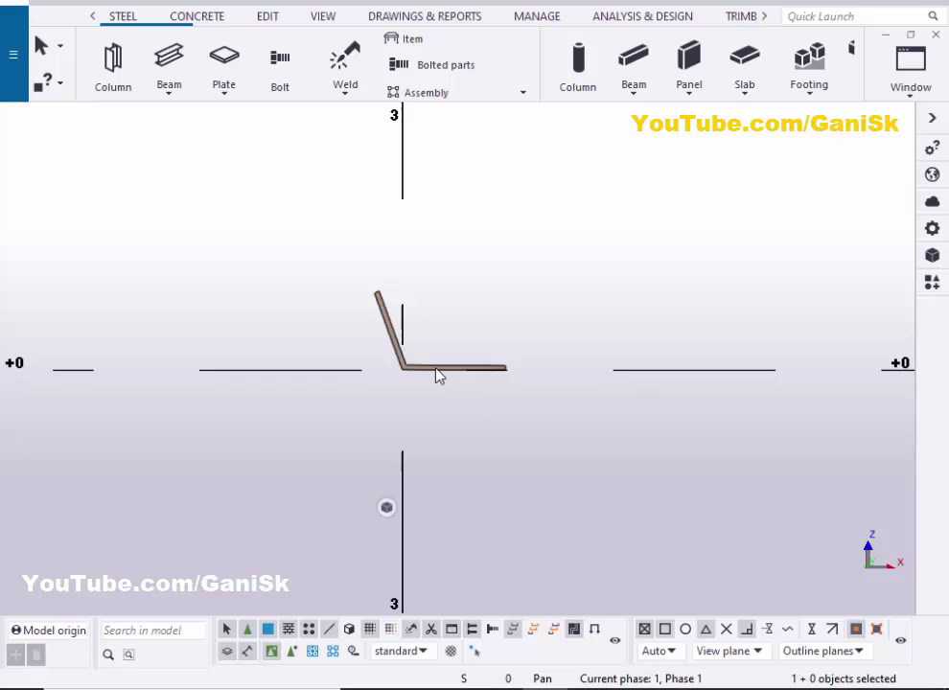
scroll(404, 466, down, 2)
scroll(424, 441, up, 1)
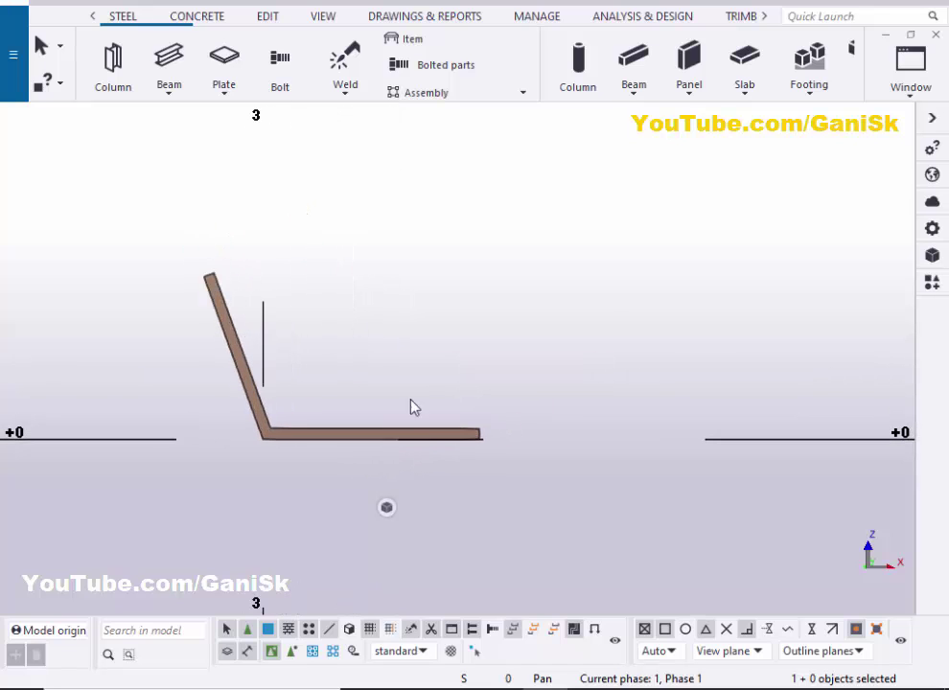
click(267, 19)
click(715, 88)
click(761, 159)
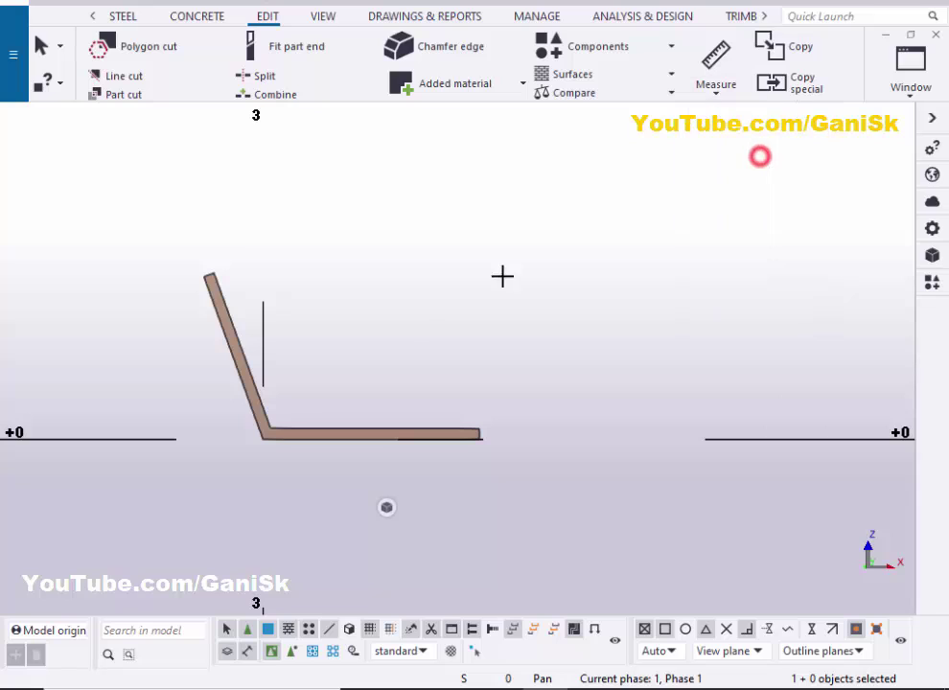
scroll(259, 441, up, 1)
scroll(243, 432, up, 3)
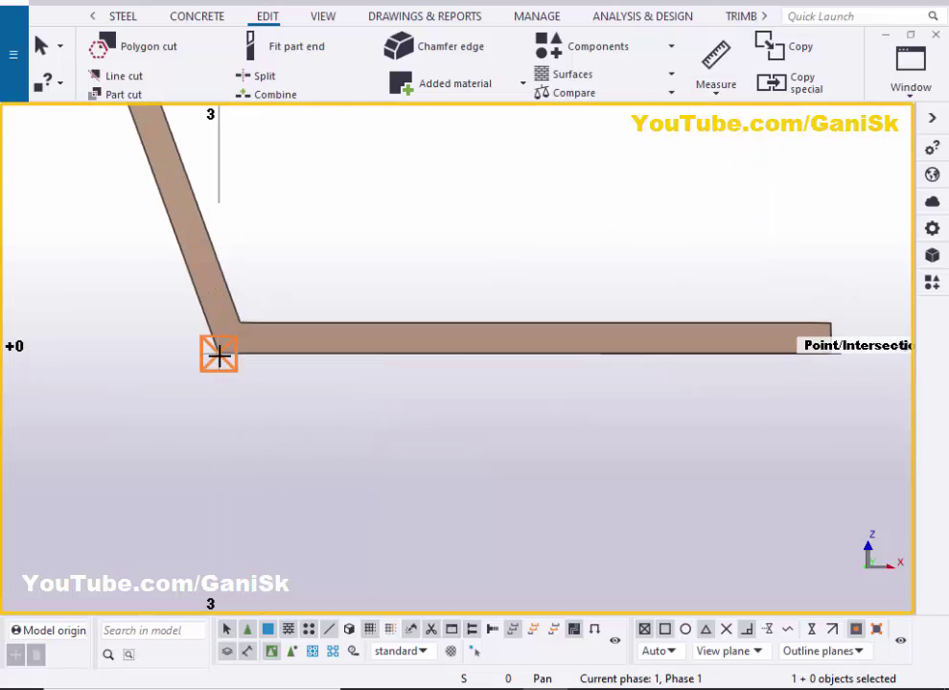
click(222, 352)
scroll(222, 352, down, 3)
scroll(494, 353, up, 3)
click(484, 327)
scroll(484, 327, down, 3)
click(563, 328)
scroll(563, 328, down, 2)
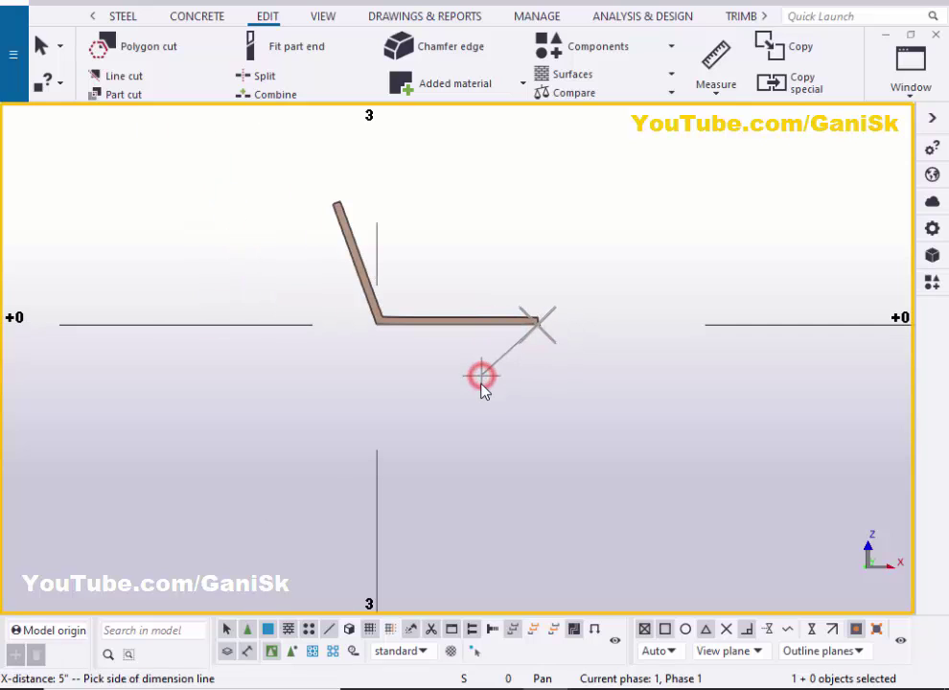
click(481, 378)
scroll(475, 384, up, 2)
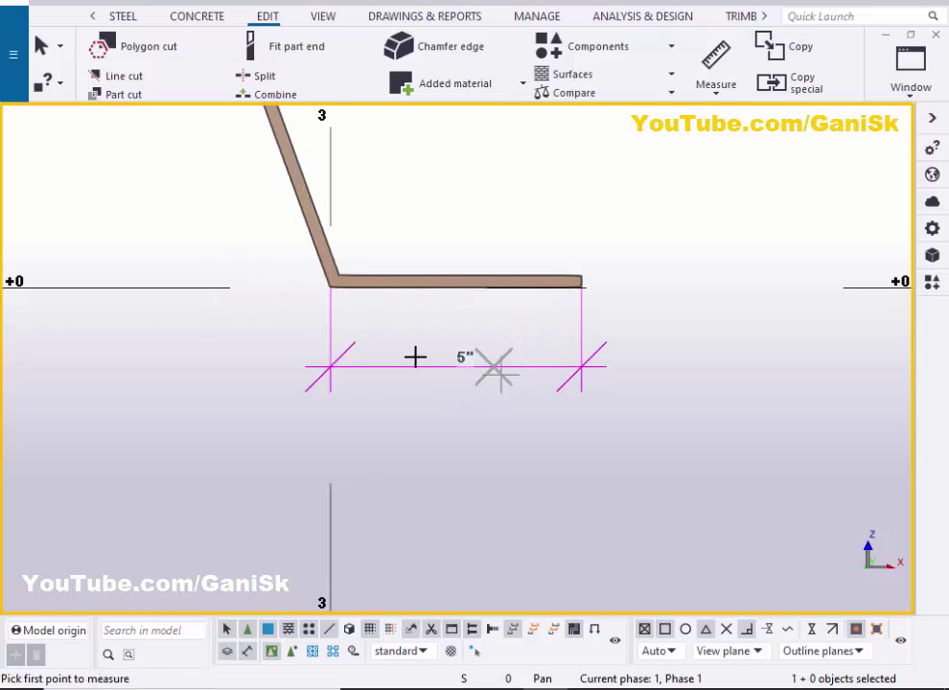
Measure the distance along the outer face of the bent plate's inclined leg, placing the dimension beside the leg
scroll(441, 359, down, 3)
scroll(408, 286, up, 3)
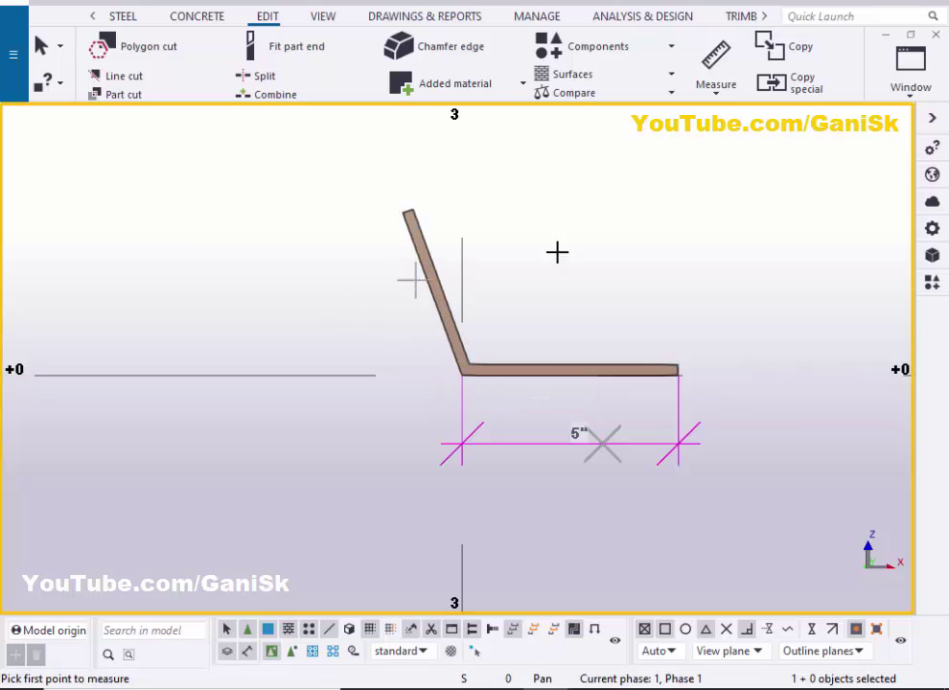
click(718, 88)
click(736, 127)
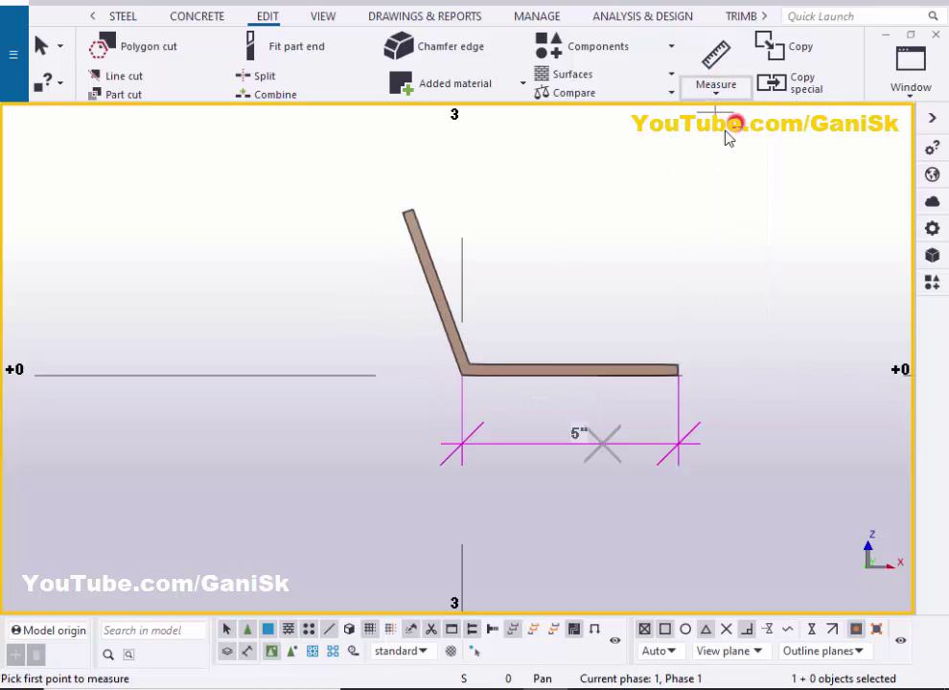
scroll(460, 369, up, 3)
scroll(446, 316, down, 3)
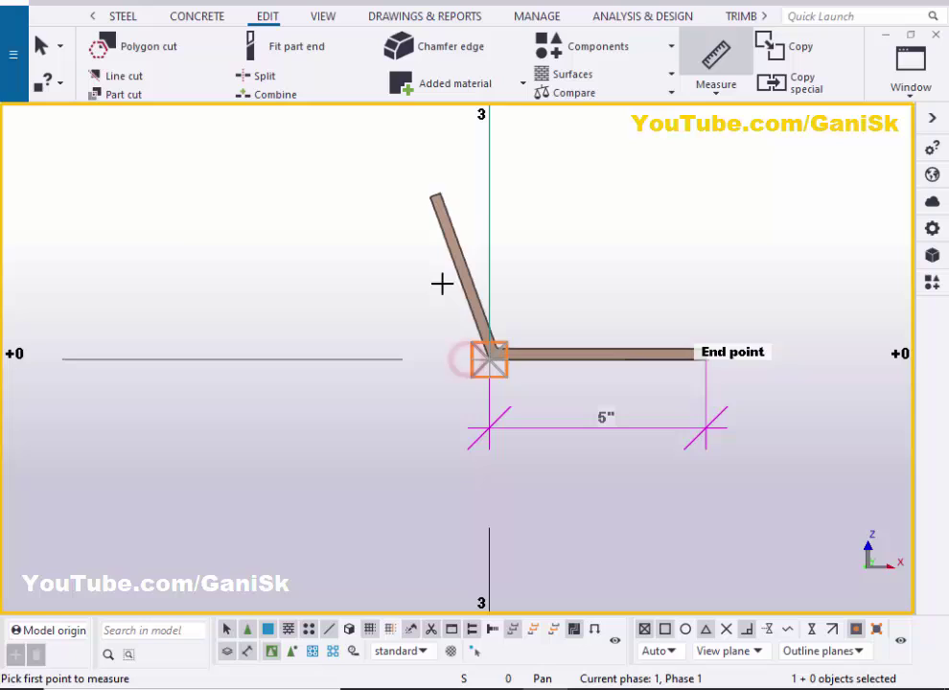
scroll(460, 312, up, 2)
click(412, 125)
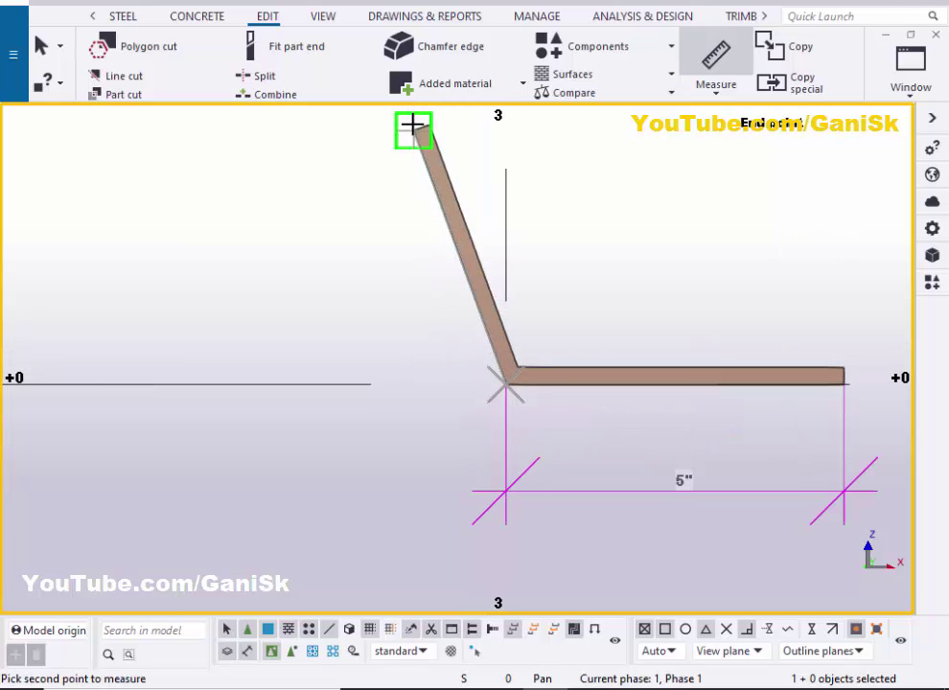
click(352, 232)
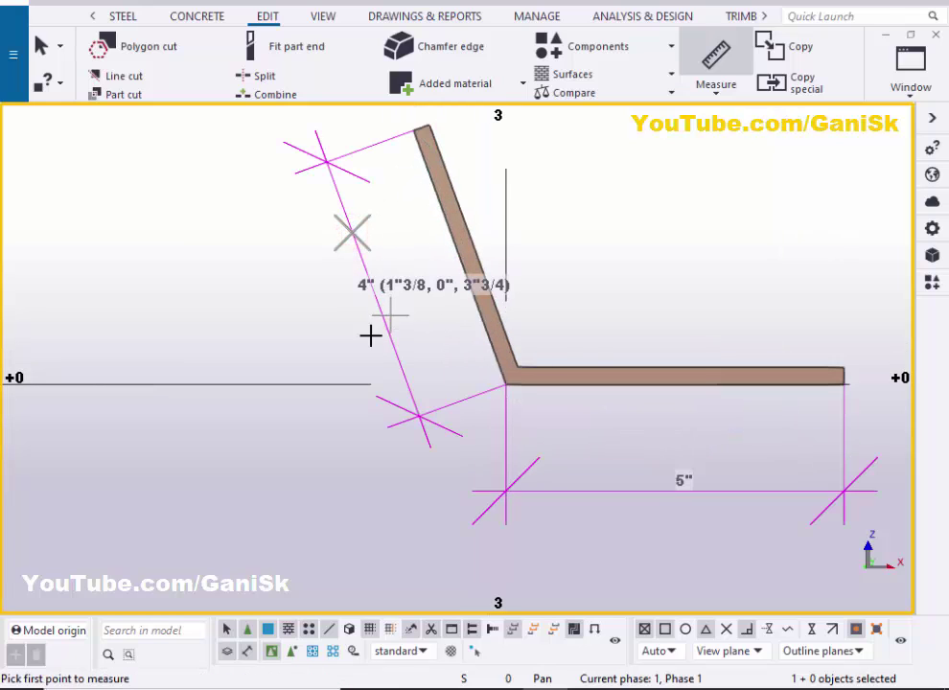
Switch on snapping to geometry lines / points and measure the inside angle between the bent plate's two legs
scroll(541, 340, down, 2)
scroll(513, 340, up, 2)
click(716, 92)
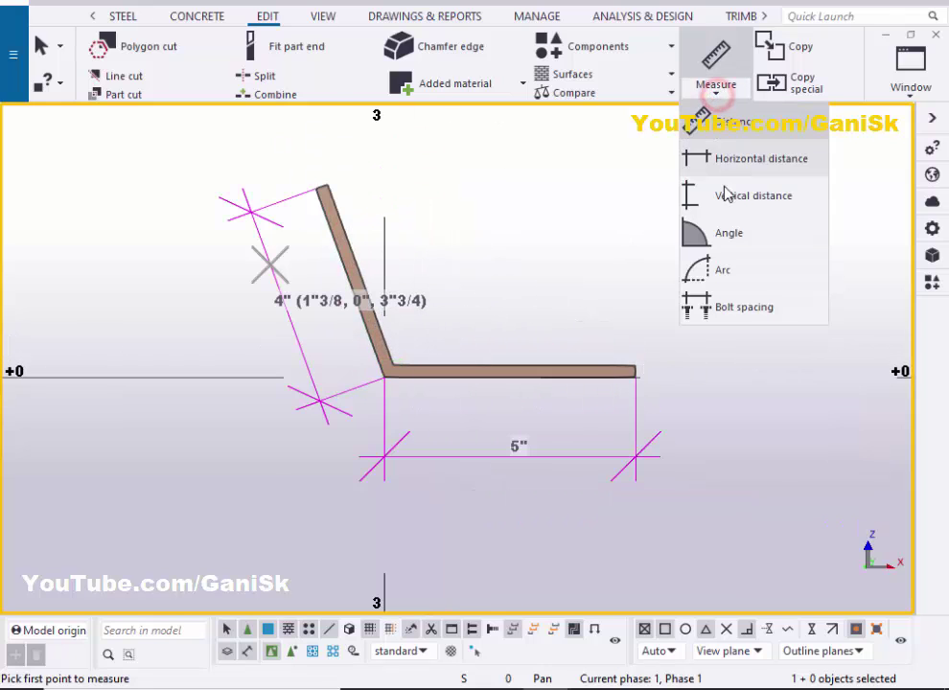
click(724, 235)
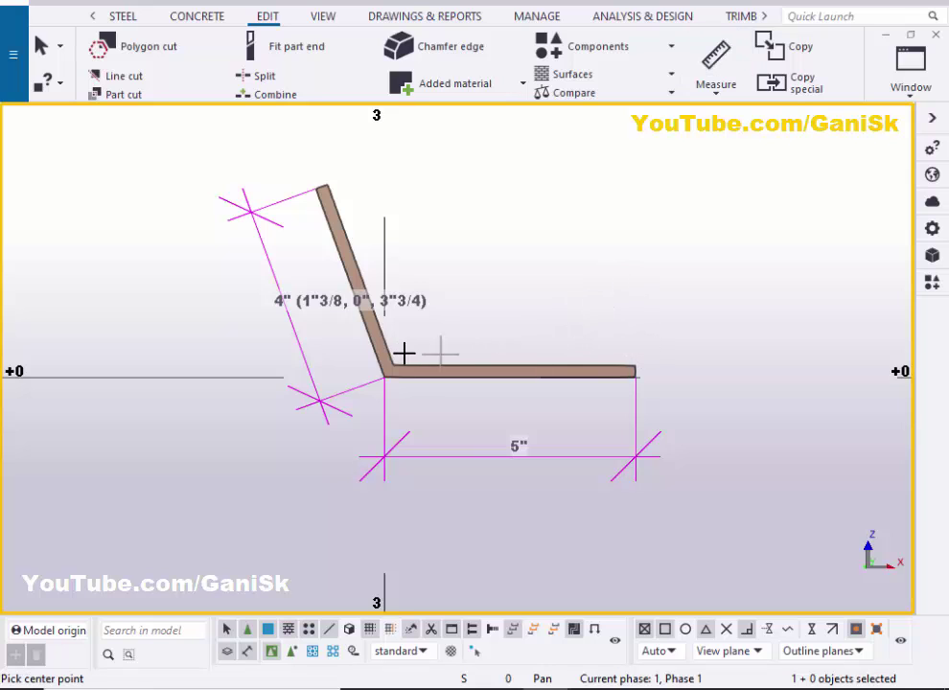
scroll(390, 364, up, 4)
scroll(392, 363, up, 3)
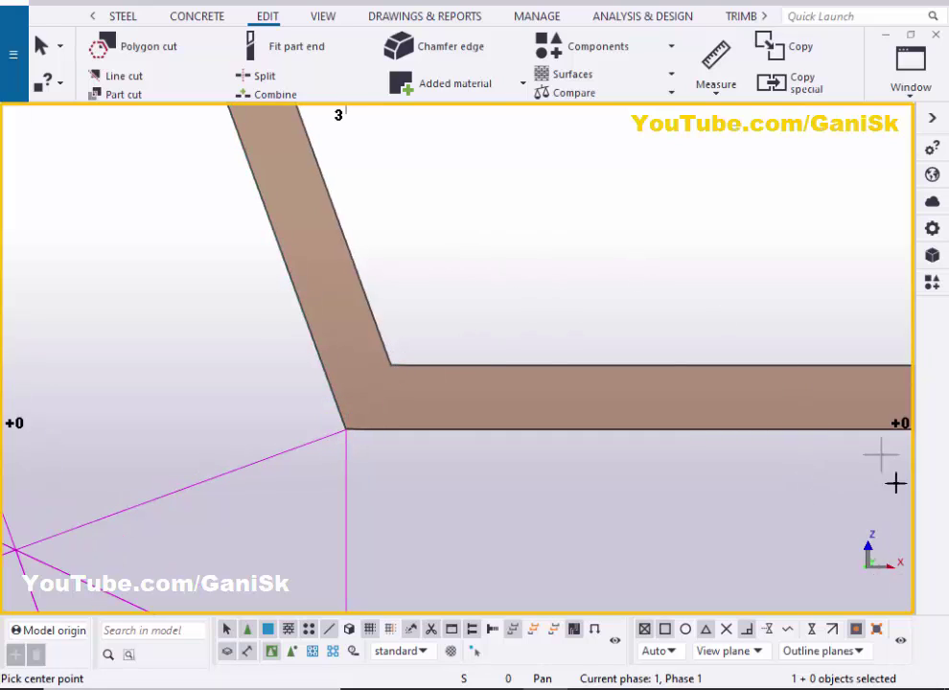
click(878, 631)
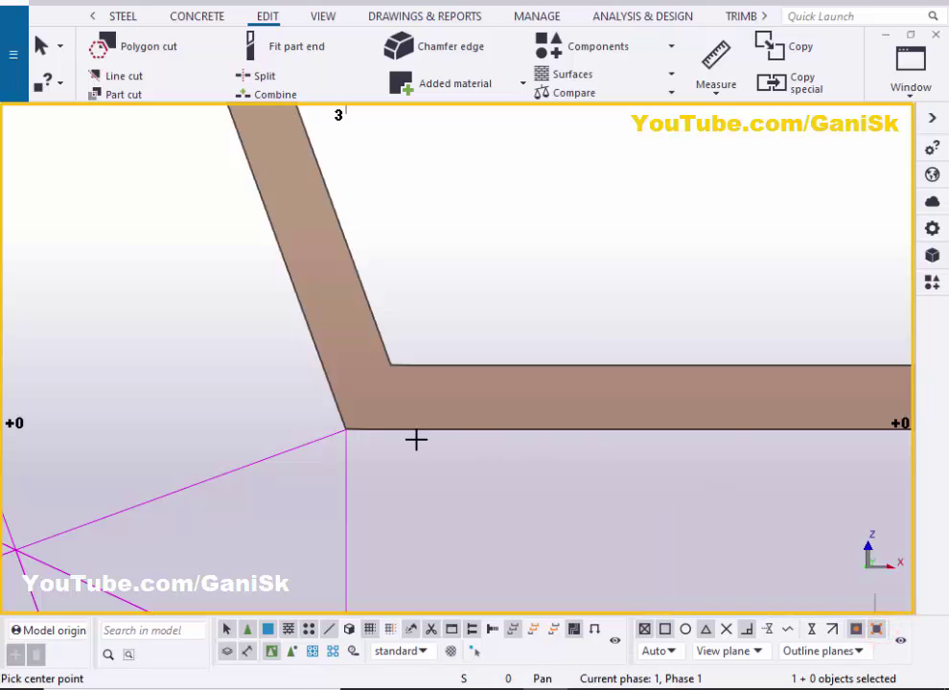
click(389, 366)
scroll(353, 356, down, 7)
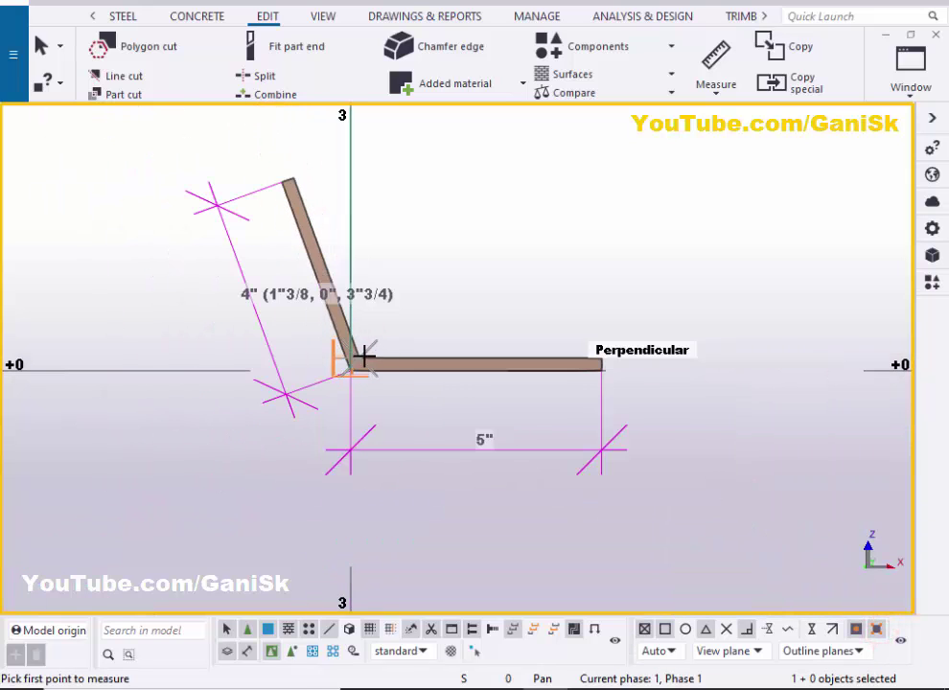
scroll(602, 357, up, 4)
scroll(543, 334, down, 6)
middle_drag(503, 443, 578, 583)
scroll(418, 352, up, 6)
click(419, 370)
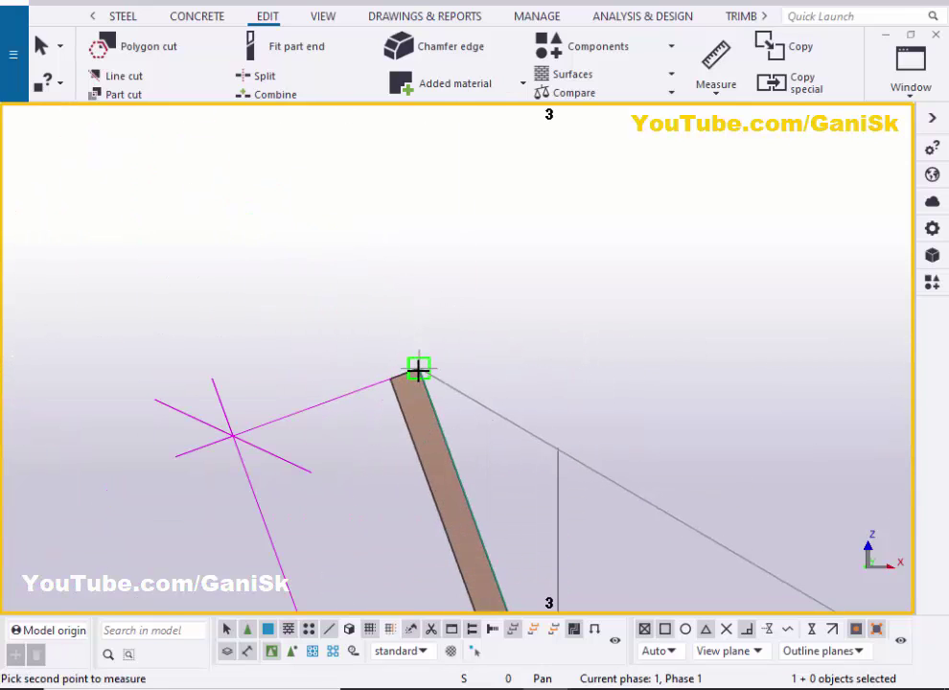
scroll(401, 366, down, 3)
click(406, 361)
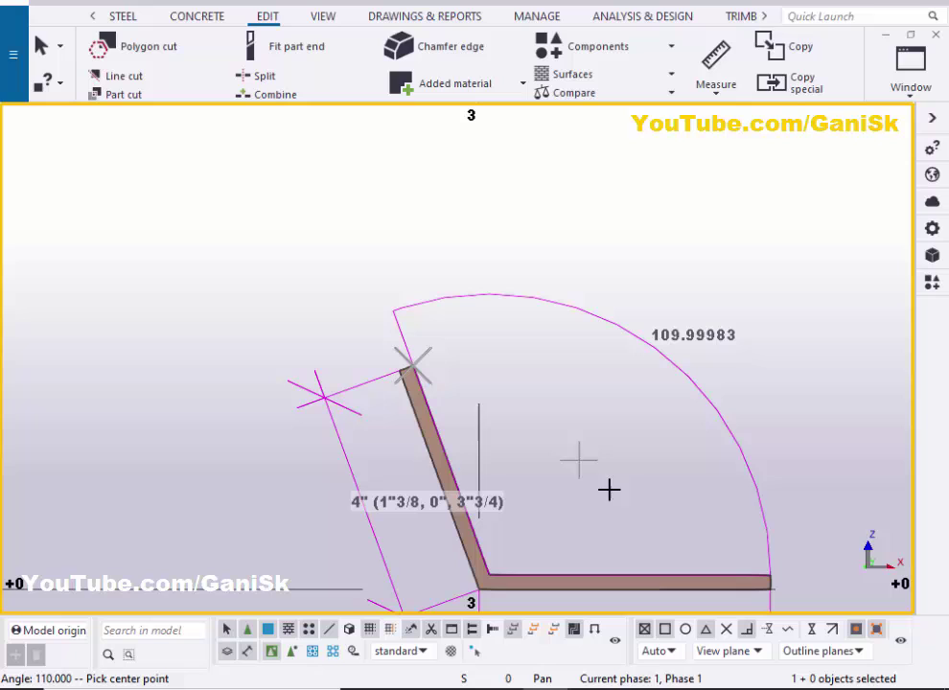
Examine the angle measurement and its picked points at both leg ends, and end the measuring command
middle_drag(562, 506, 537, 443)
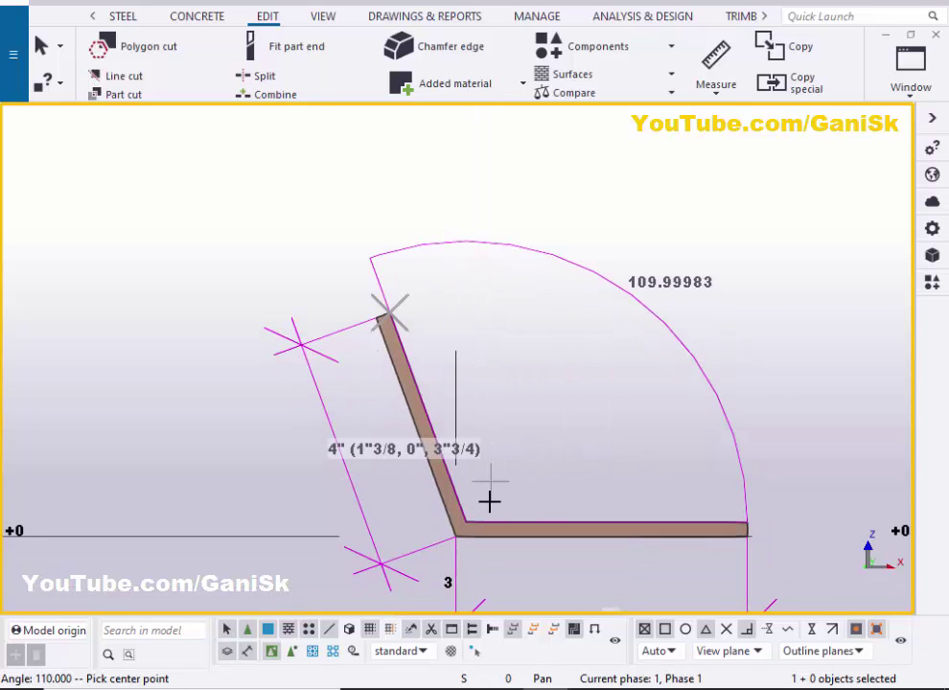
scroll(479, 494, up, 1)
scroll(662, 257, up, 4)
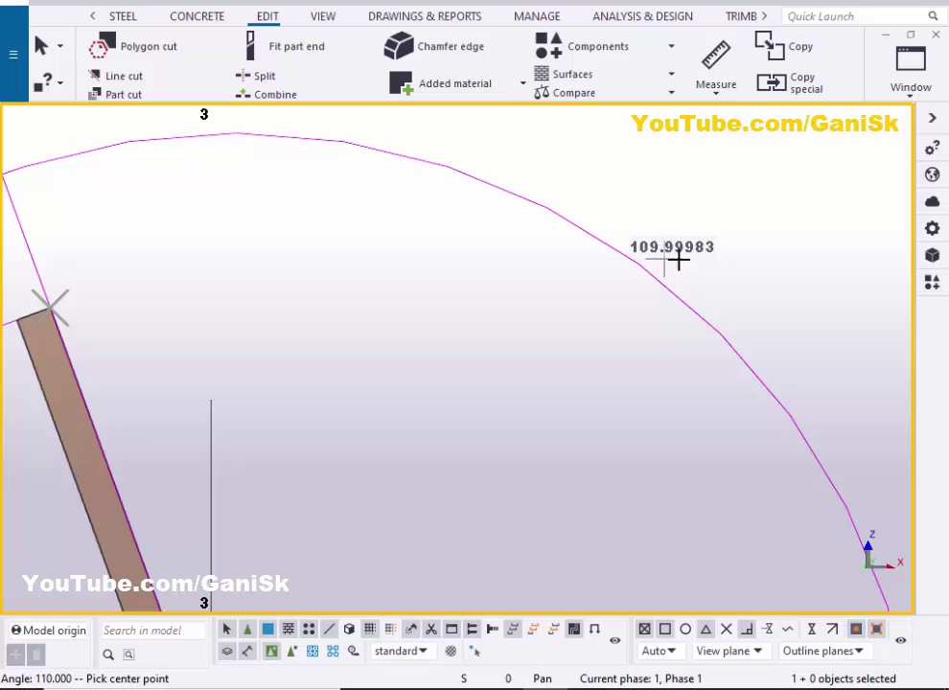
scroll(636, 344, down, 5)
scroll(720, 417, up, 8)
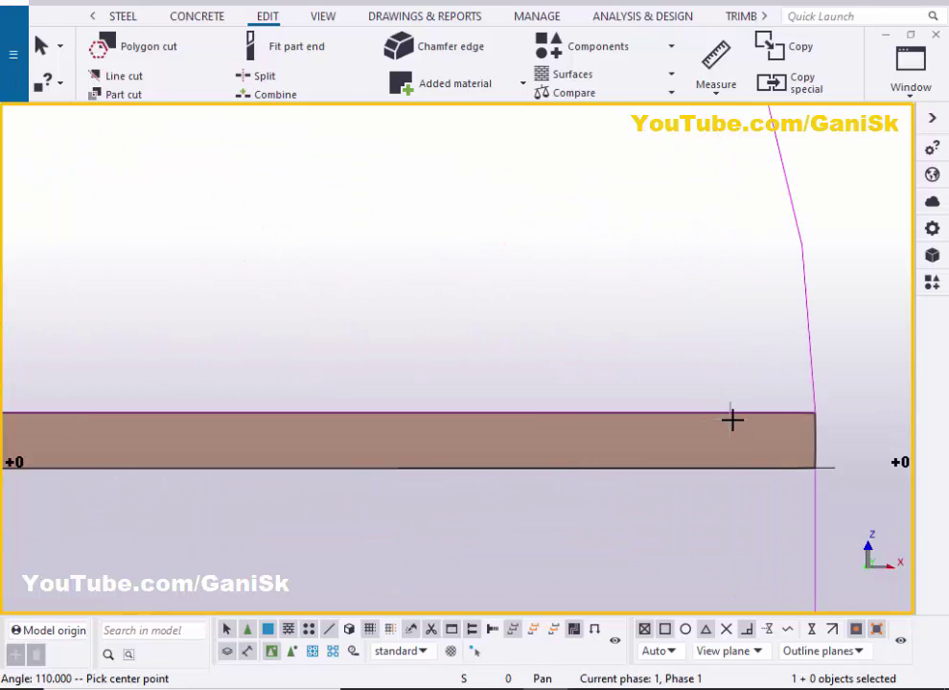
scroll(720, 384, down, 5)
scroll(455, 297, up, 4)
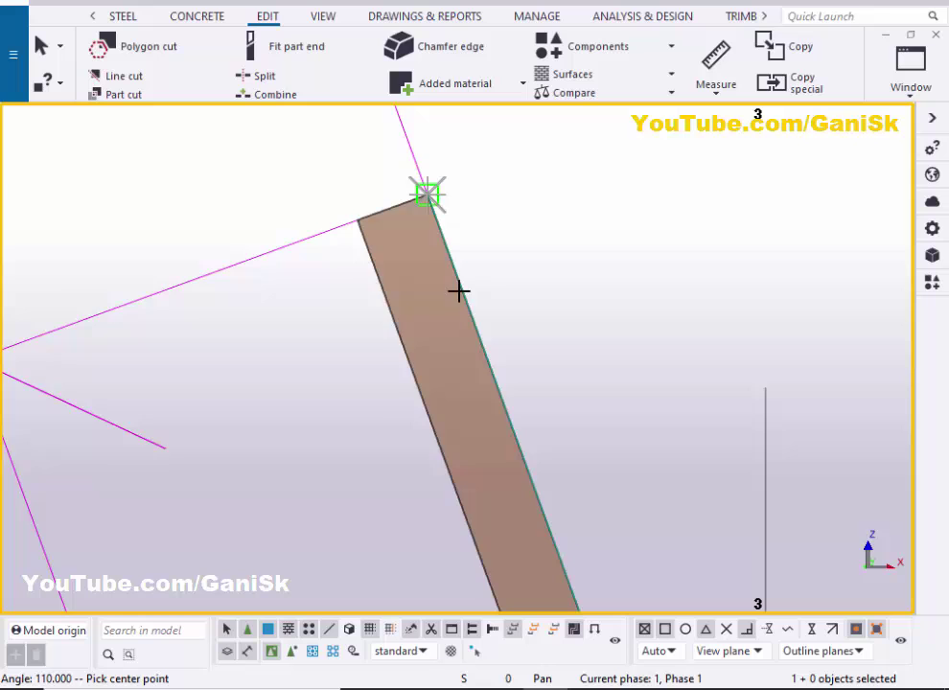
scroll(459, 290, up, 3)
scroll(601, 296, down, 5)
right_click(581, 169)
click(587, 177)
Open the bent plate's component properties and compare the leg lengths and angle with the dimensions measured in the view
double_click(478, 366)
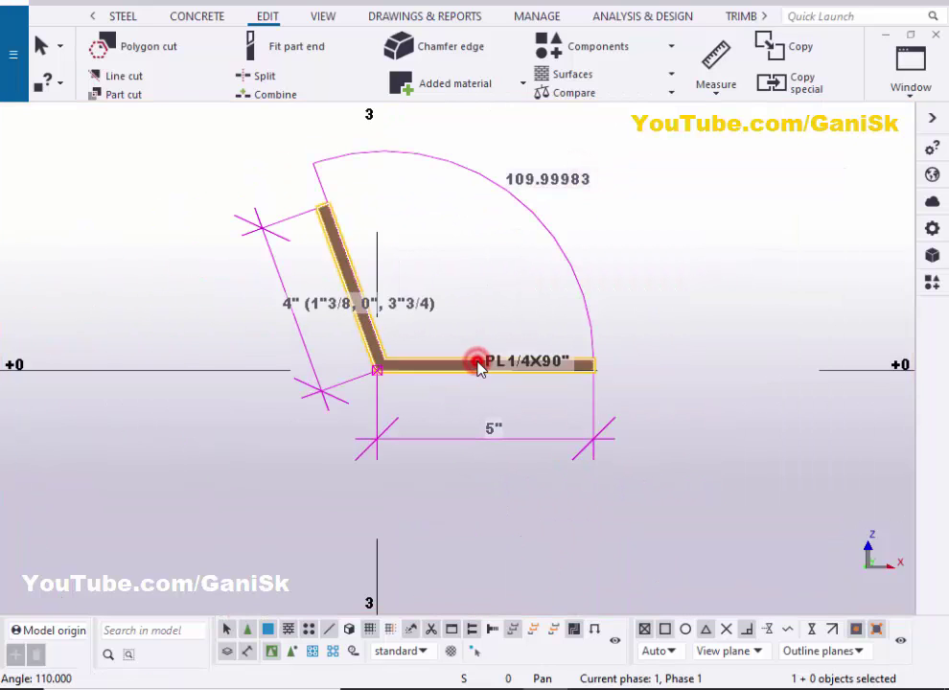
scroll(149, 362, up, 6)
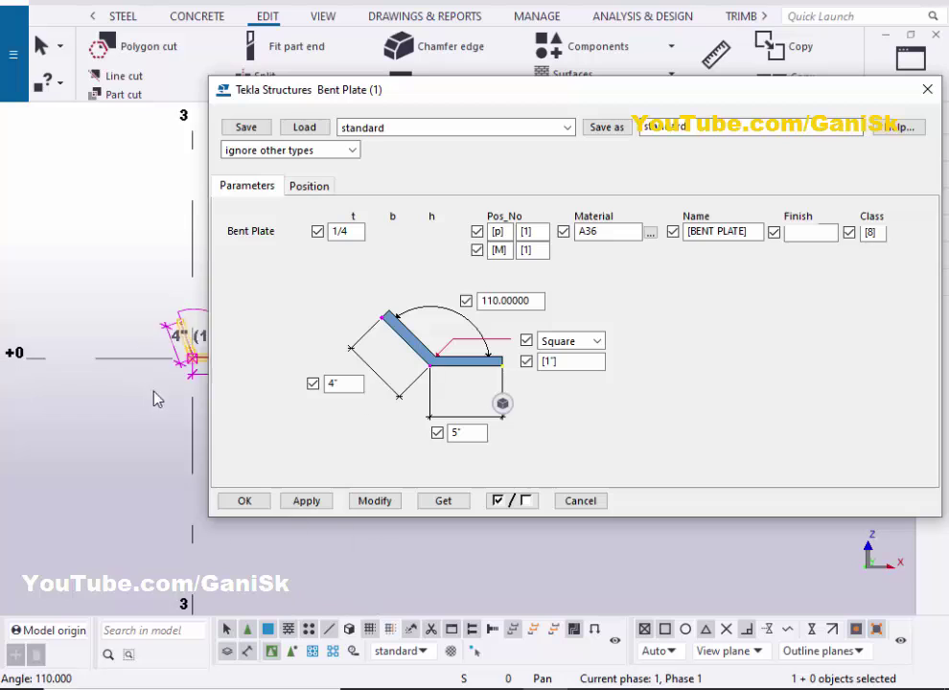
scroll(134, 335, up, 2)
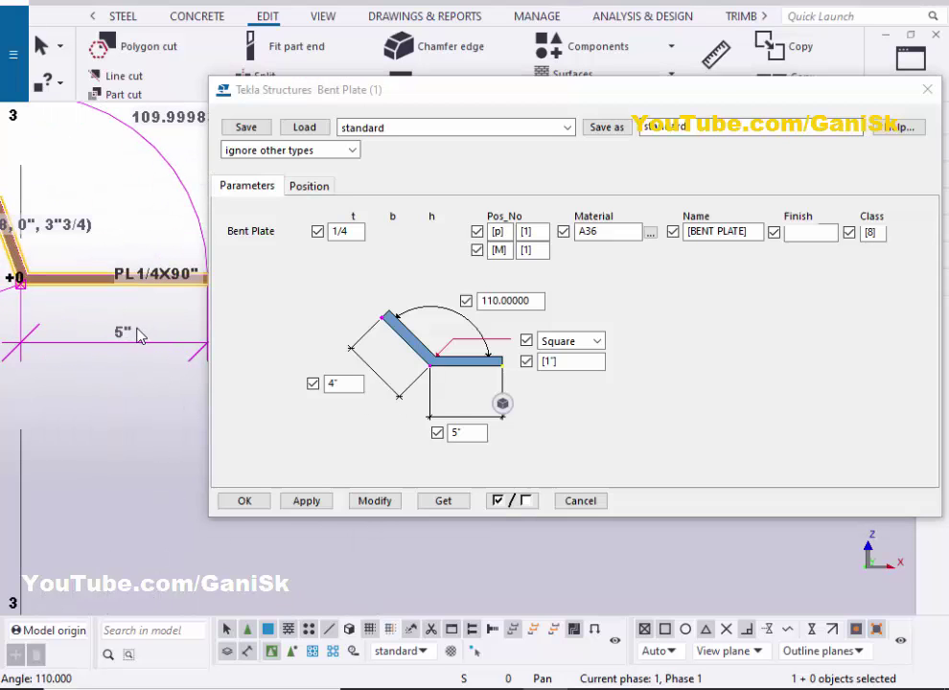
middle_drag(99, 350, 145, 399)
middle_drag(3, 282, 22, 297)
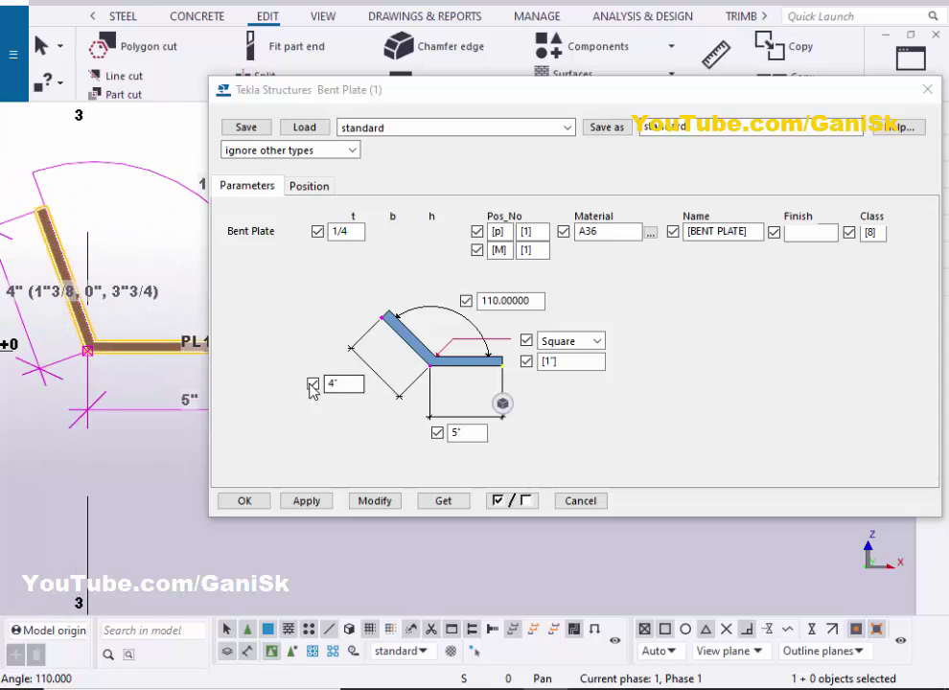
scroll(10, 305, down, 2)
scroll(111, 287, down, 1)
middle_drag(137, 256, 102, 295)
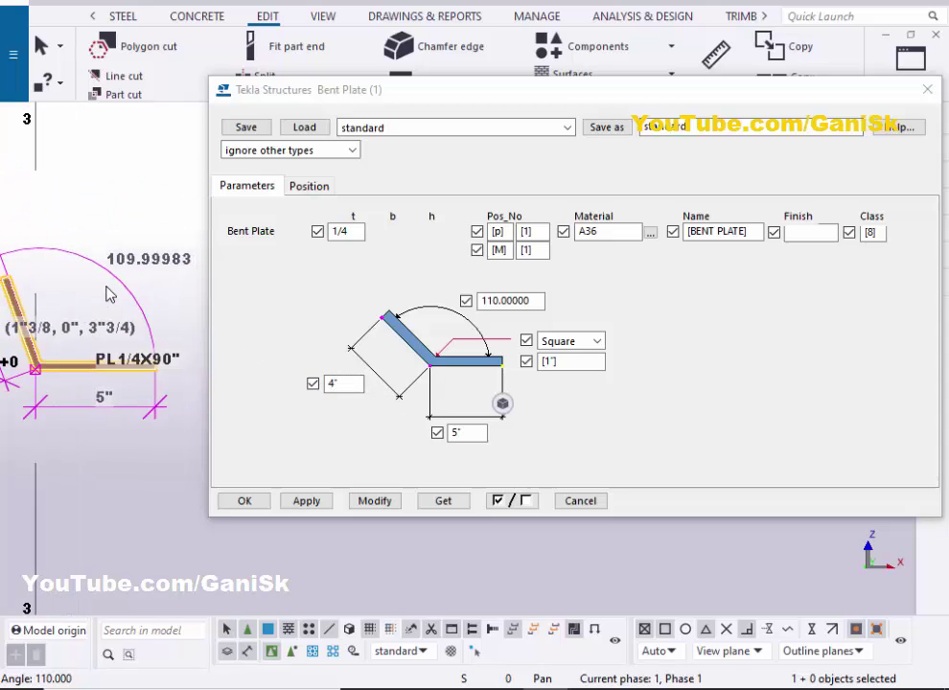
scroll(102, 295, up, 1)
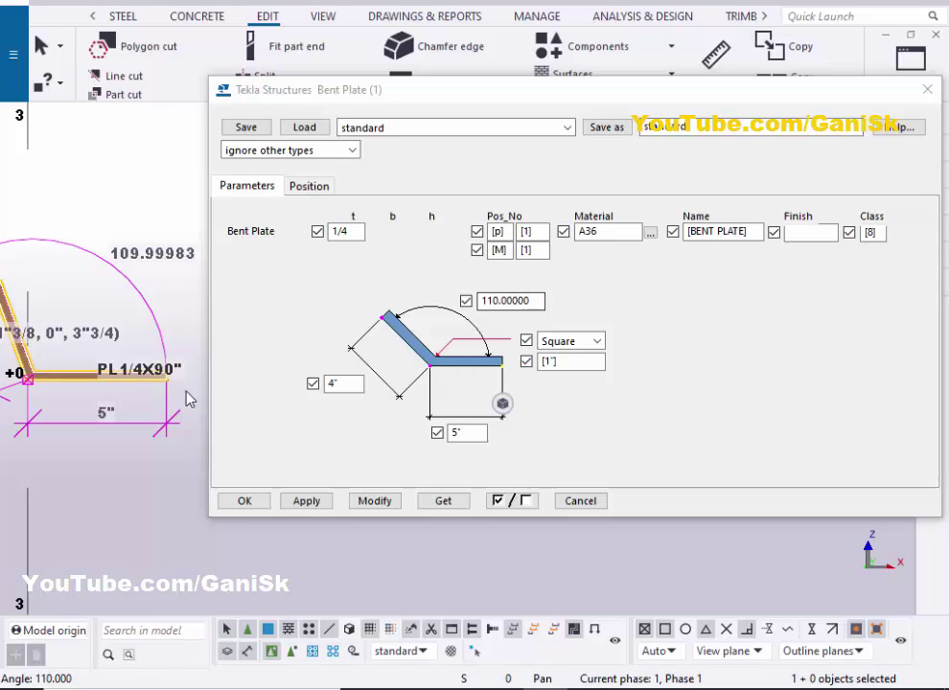
scroll(187, 398, up, 4)
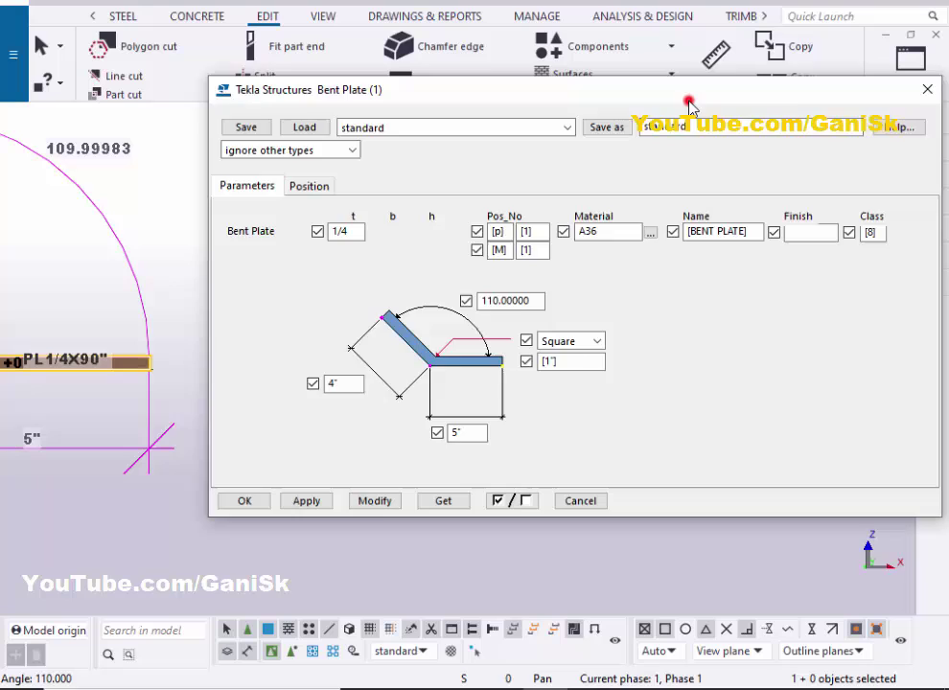
Measure the vertical thickness of the bent plate's horizontal leg at its free end, placing the dimension beside the plate
drag(689, 104, 709, 172)
click(715, 83)
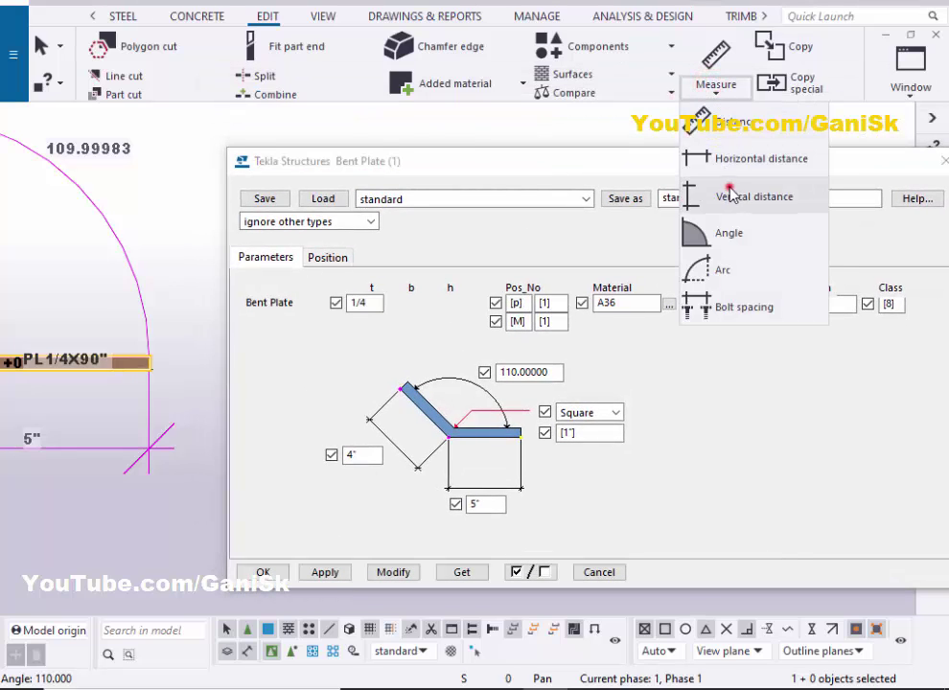
click(731, 195)
scroll(149, 385, up, 5)
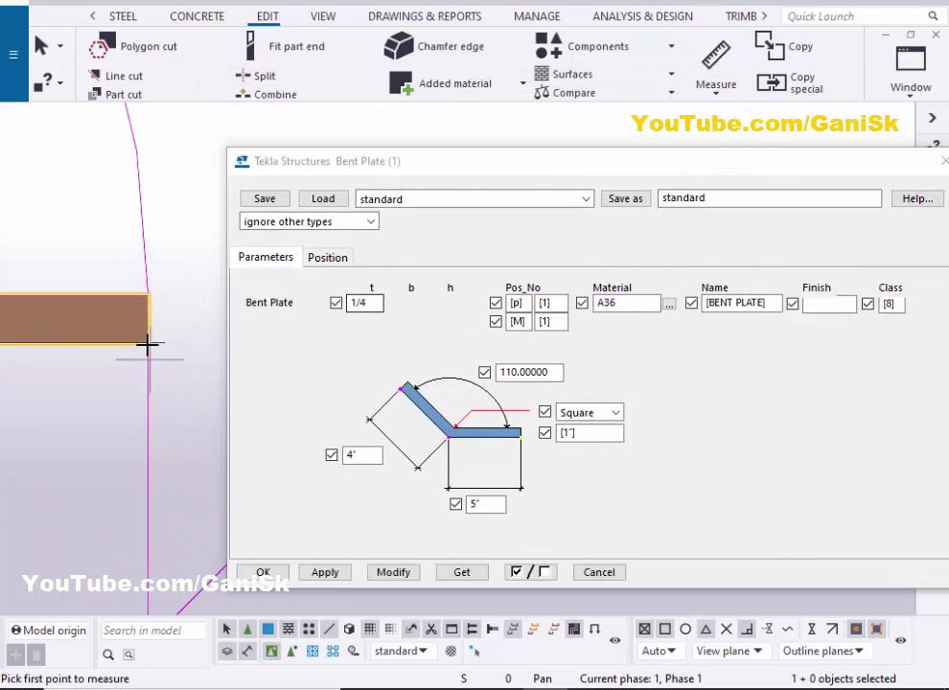
click(147, 339)
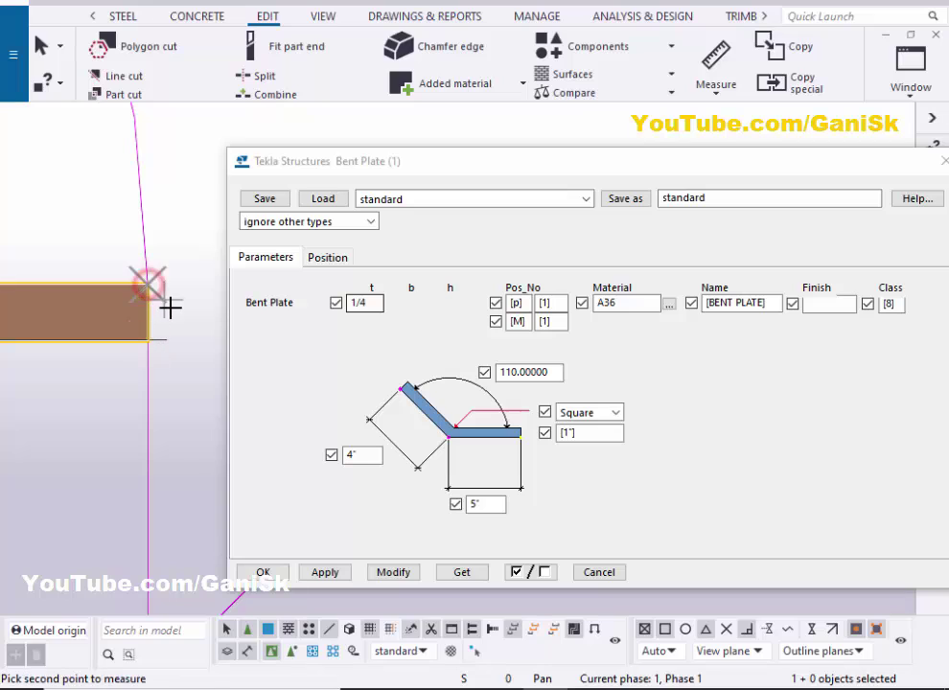
click(169, 308)
click(183, 352)
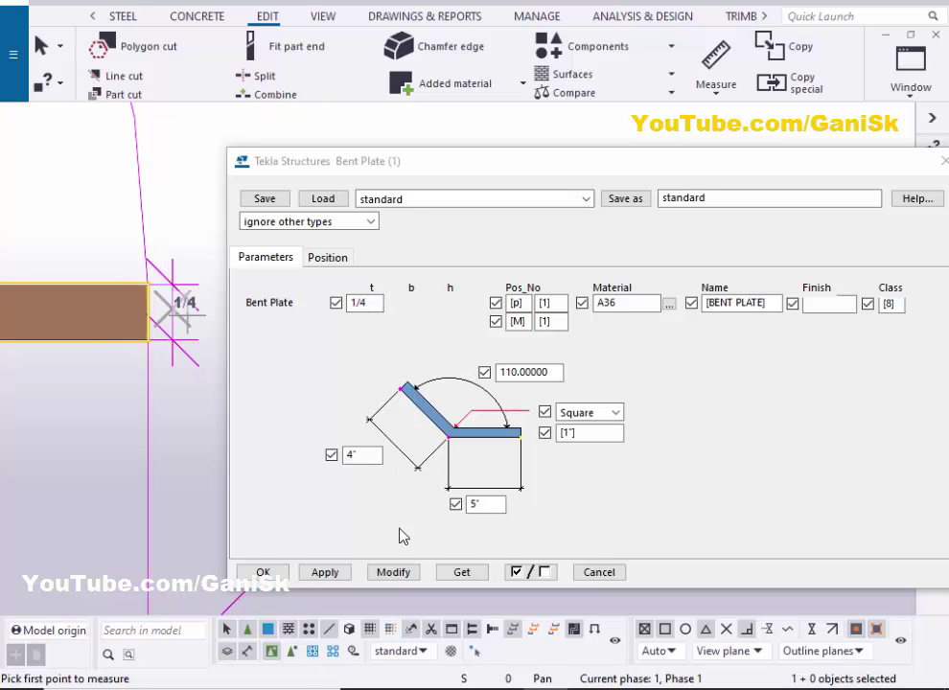
Apply and close the bent plate properties, end the measuring command, and redraw the elevation view to clear the dimensions
click(395, 573)
click(263, 573)
right_click(366, 259)
click(384, 272)
right_click(435, 234)
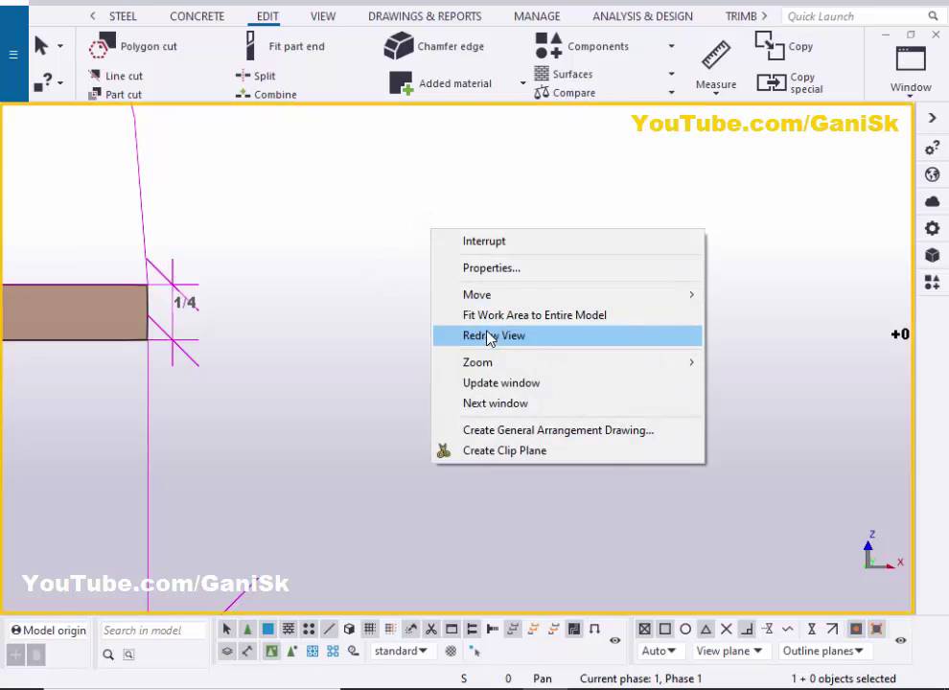
click(486, 335)
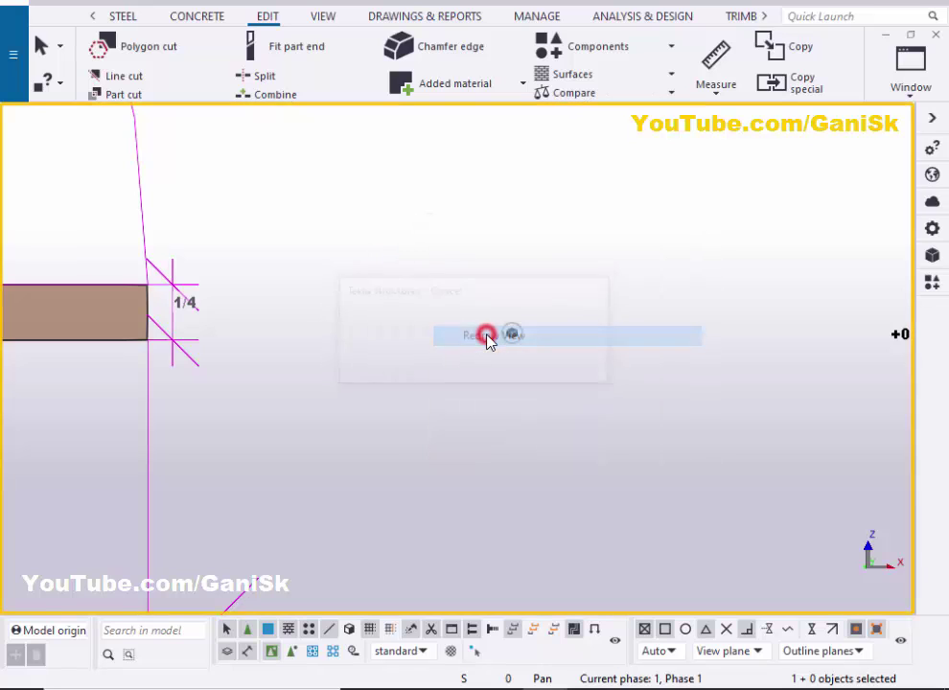
Switch to the 3d view and examine the bent plate on grid line 3 at grid line A
click(918, 85)
click(869, 223)
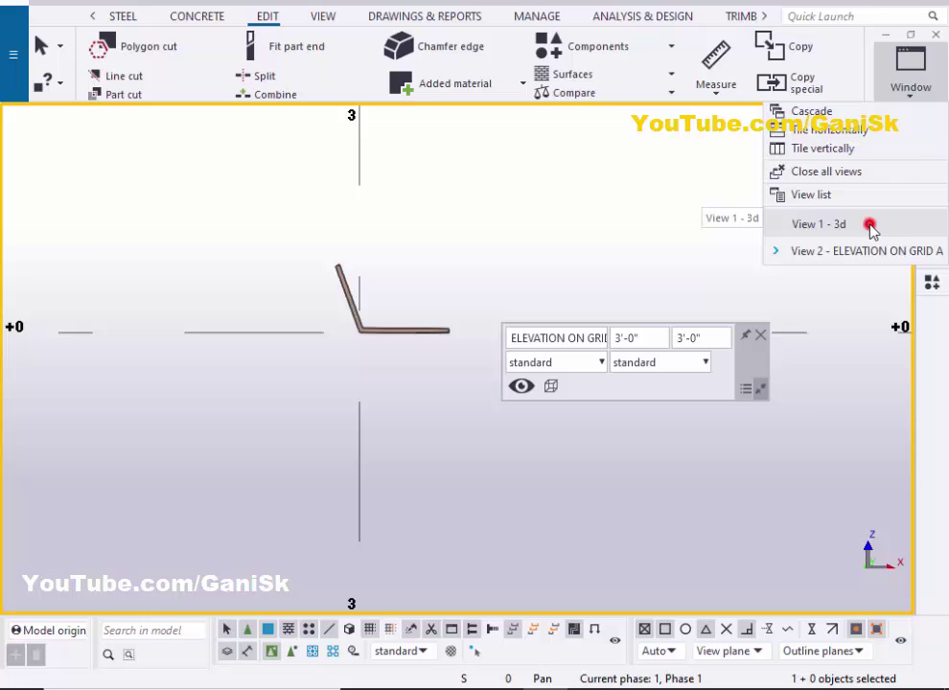
scroll(287, 534, up, 5)
scroll(418, 487, down, 2)
ctrl+middle_drag(402, 485, 328, 495)
scroll(328, 495, up, 1)
scroll(330, 498, up, 4)
scroll(340, 470, down, 8)
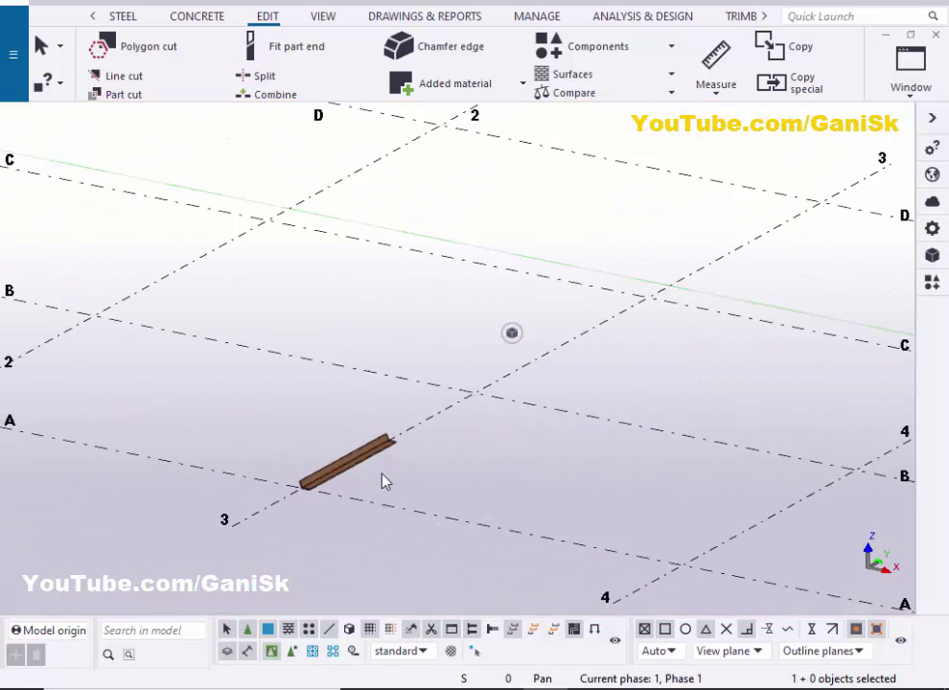
scroll(363, 466, up, 6)
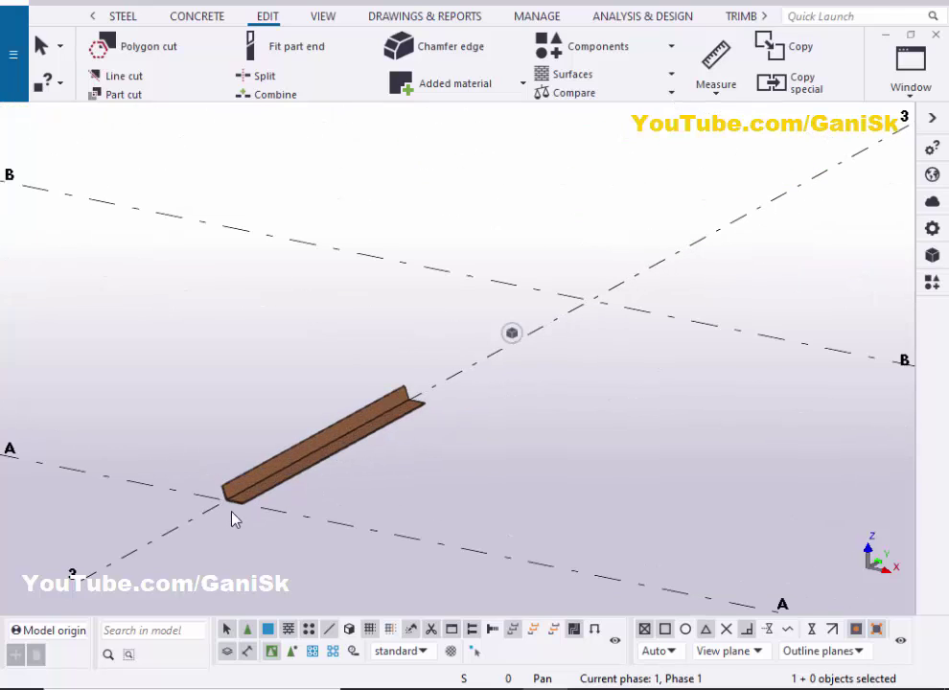
scroll(331, 465, down, 5)
Place another Bent Plate component from grid intersection A/4, 2' along grid line 4 toward grid B, and end the command
click(930, 283)
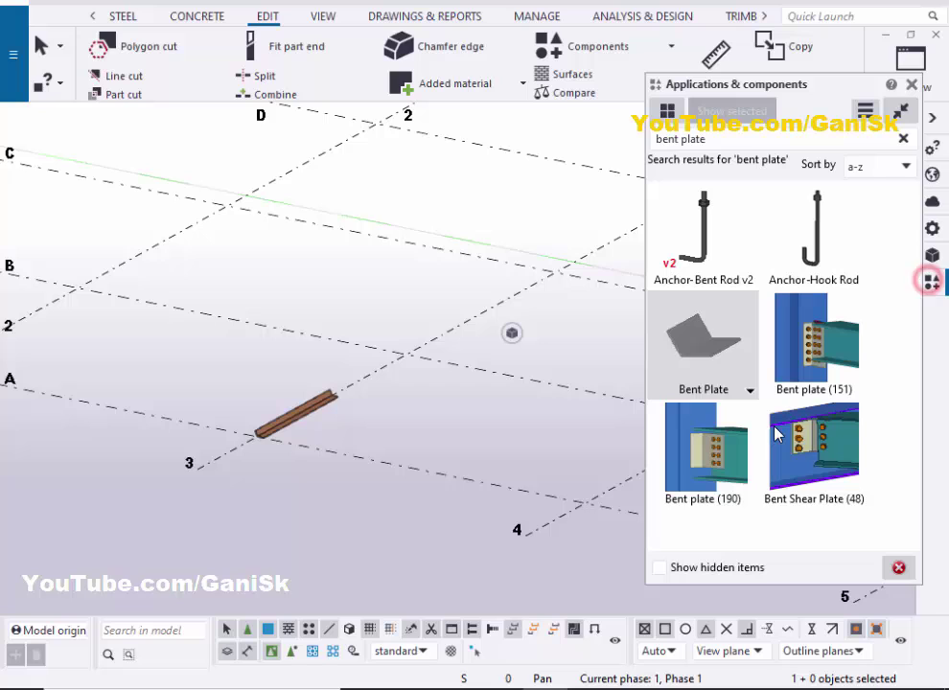
click(711, 367)
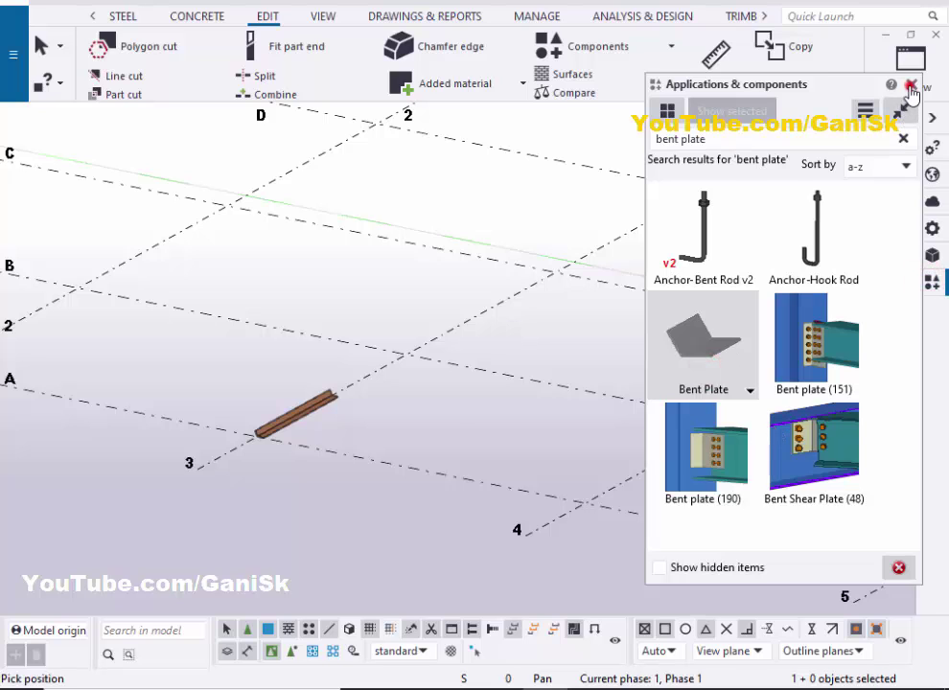
click(909, 87)
scroll(585, 506, up, 3)
click(591, 459)
scroll(502, 457, down, 2)
scroll(458, 494, up, 3)
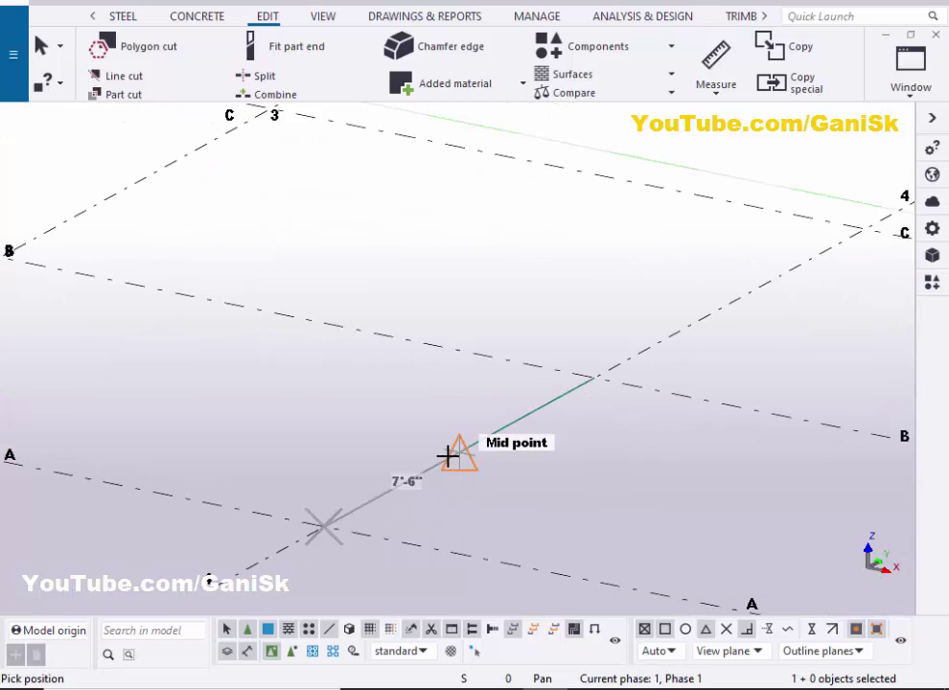
scroll(448, 458, up, 2)
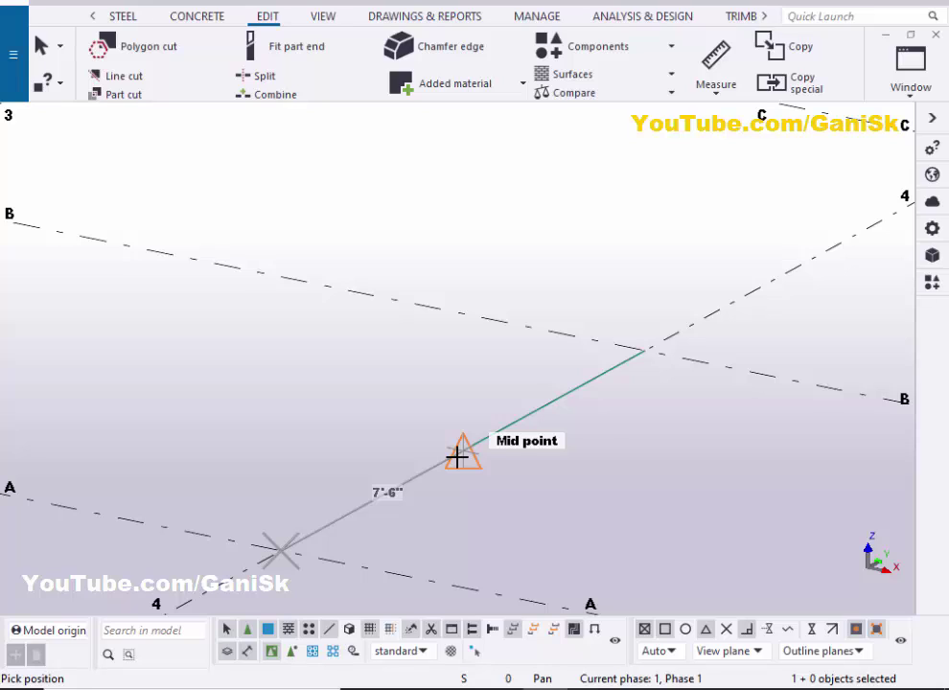
text(2)
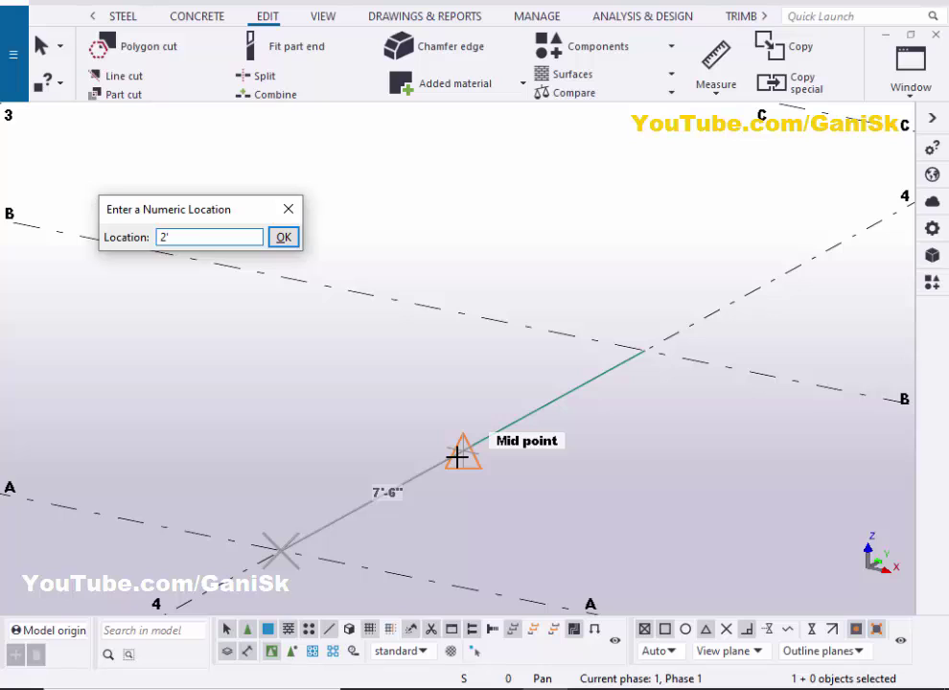
key(Return)
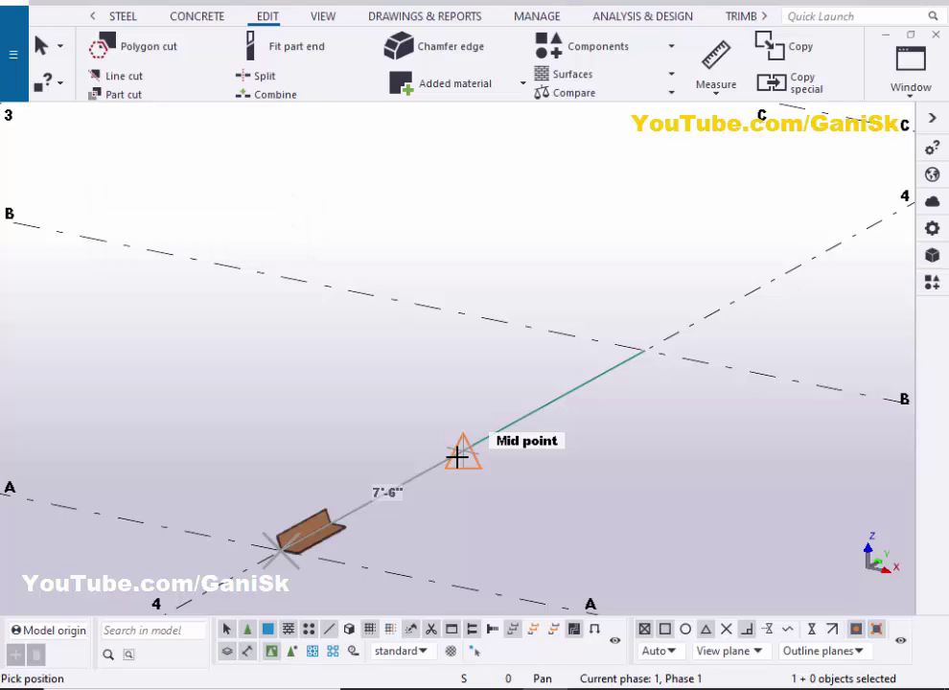
scroll(303, 547, up, 5)
right_click(252, 278)
click(259, 291)
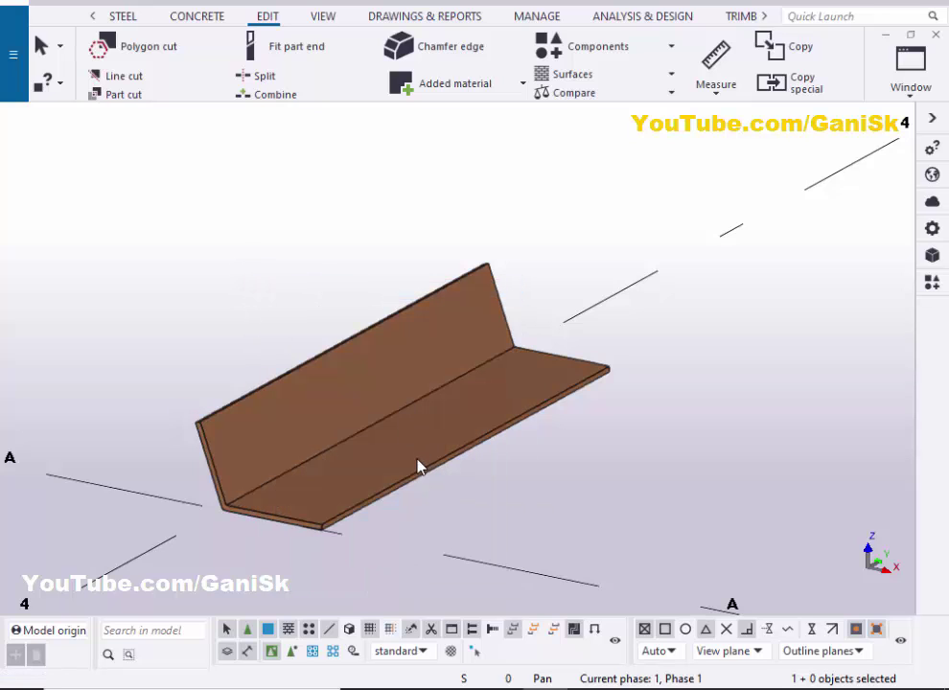
Select the new bent plate on grid line 4 to inspect its profile label and end points, and clear the selection
scroll(418, 467, down, 2)
click(422, 465)
mouse_move(458, 497)
ctrl+middle_down()
mouse_move(450, 464)
mouse_move(398, 479)
mouse_move(303, 552)
ctrl+middle_up()
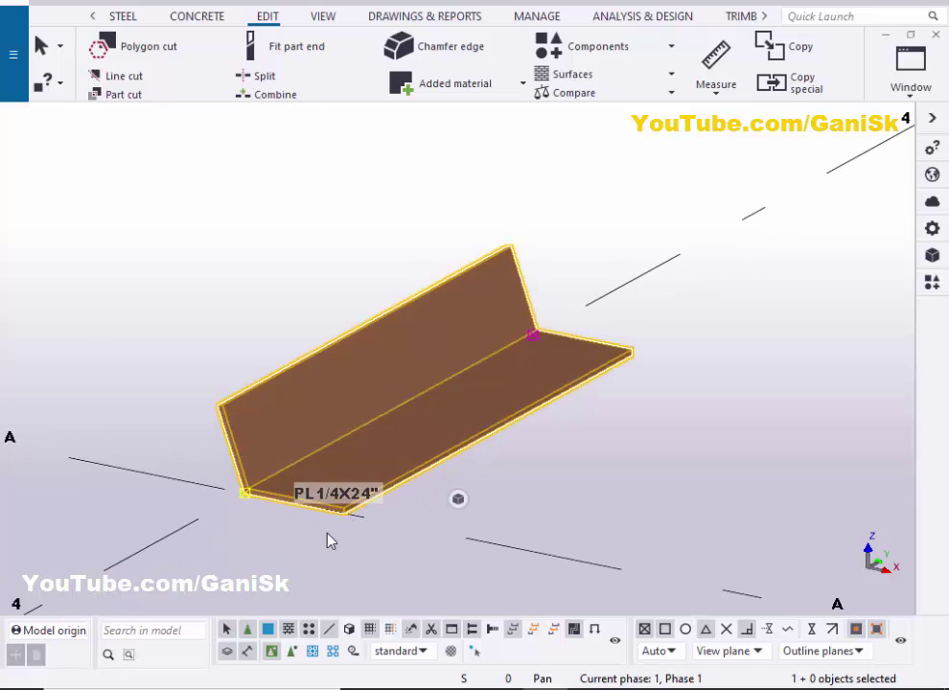
scroll(452, 448, down, 2)
click(610, 437)
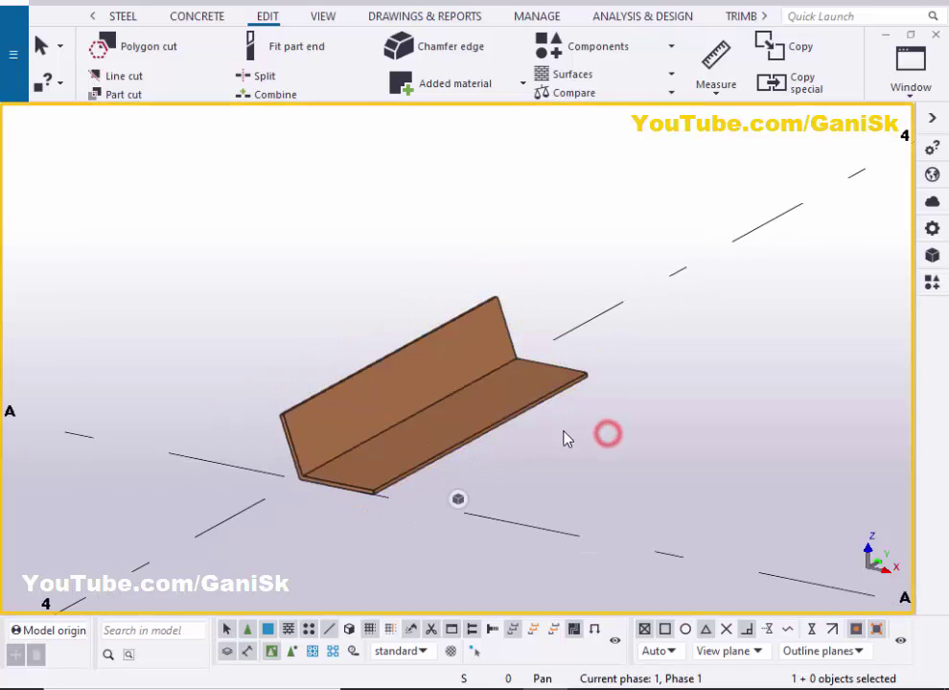
Make the named view PLAN AT EL. +0 visible from the view list and close the list
click(914, 86)
click(869, 196)
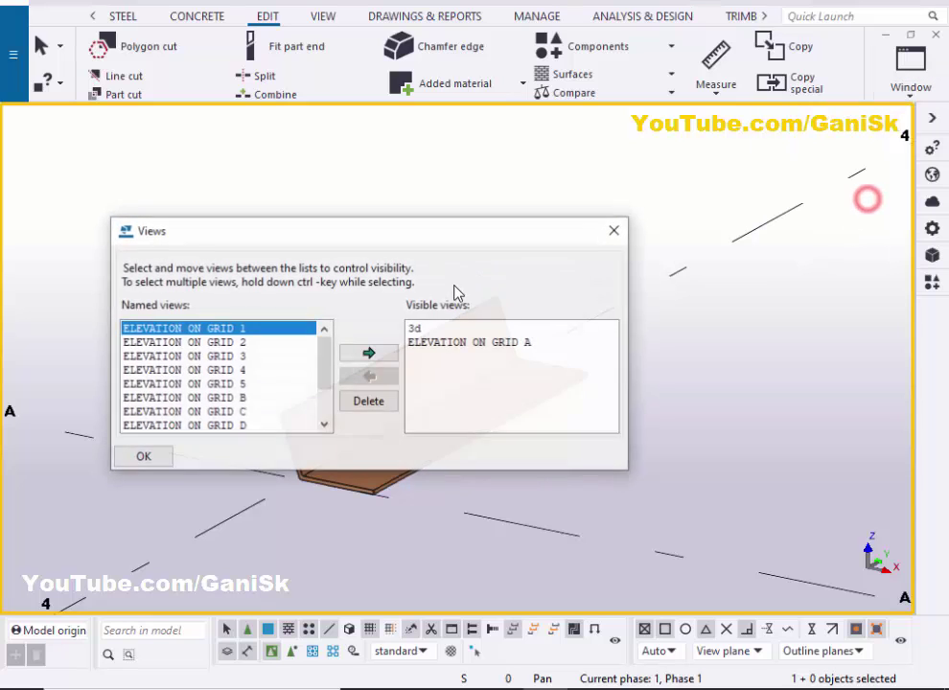
scroll(201, 403, down, 2)
click(176, 386)
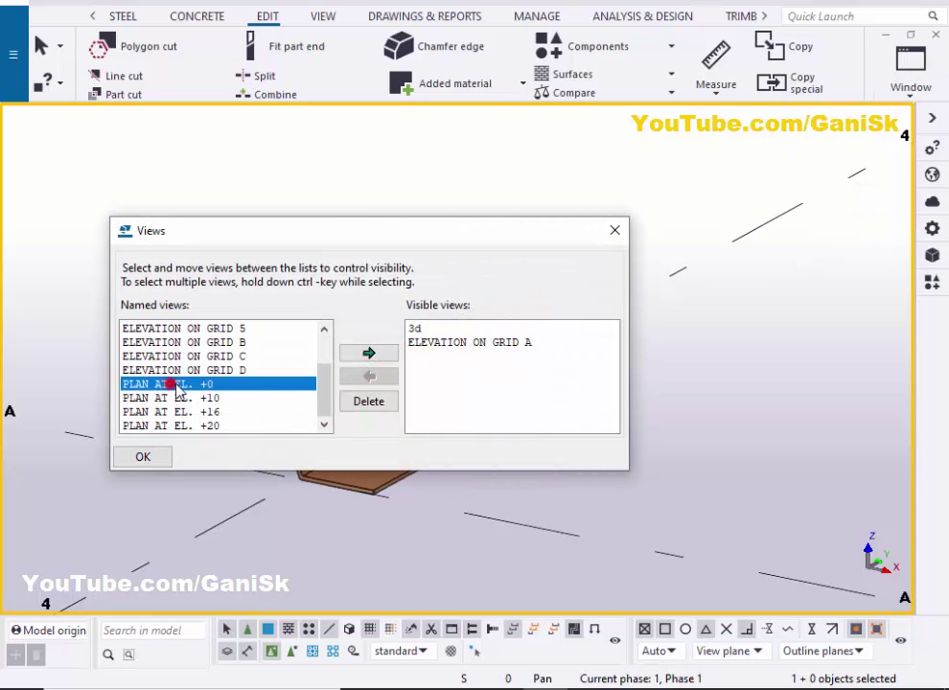
click(371, 355)
click(616, 230)
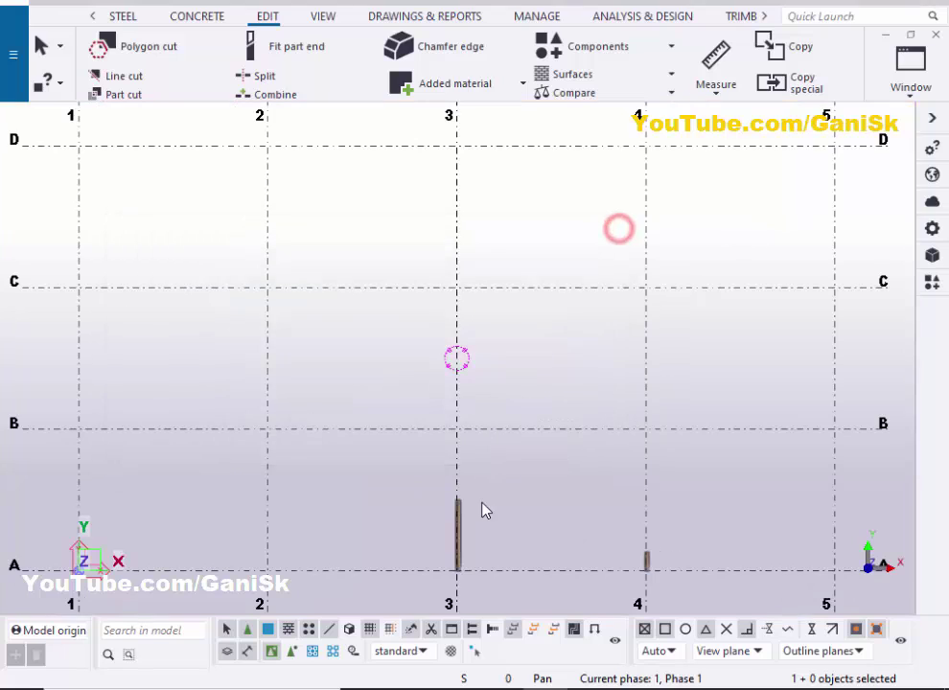
Measure the vertical distance along the grid 4 bent plate's length in the plan, placing the dimension beside it, and end measuring
scroll(485, 508, up, 8)
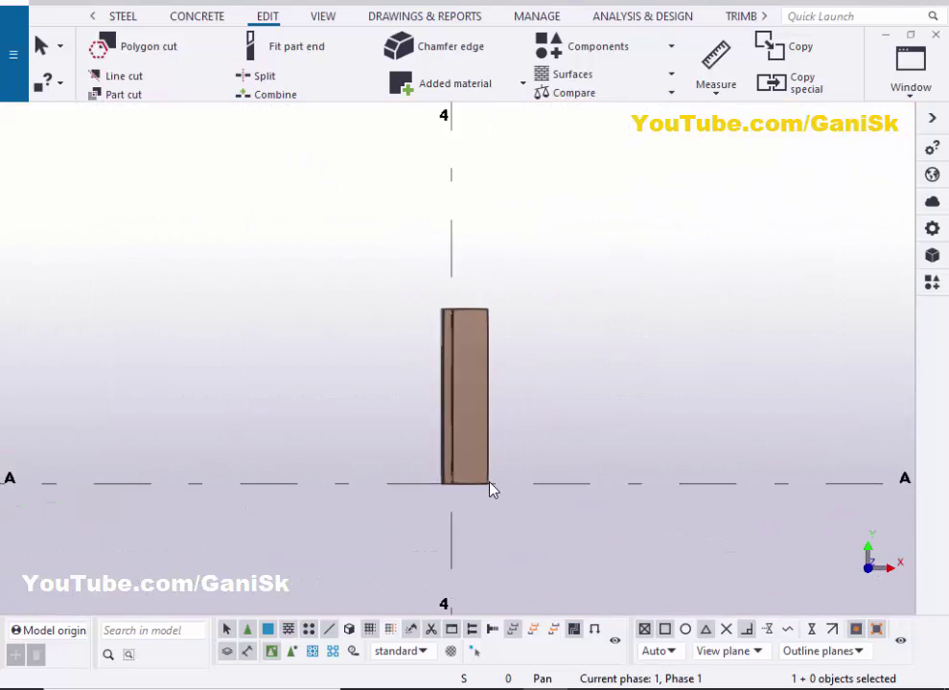
middle_drag(567, 385, 527, 372)
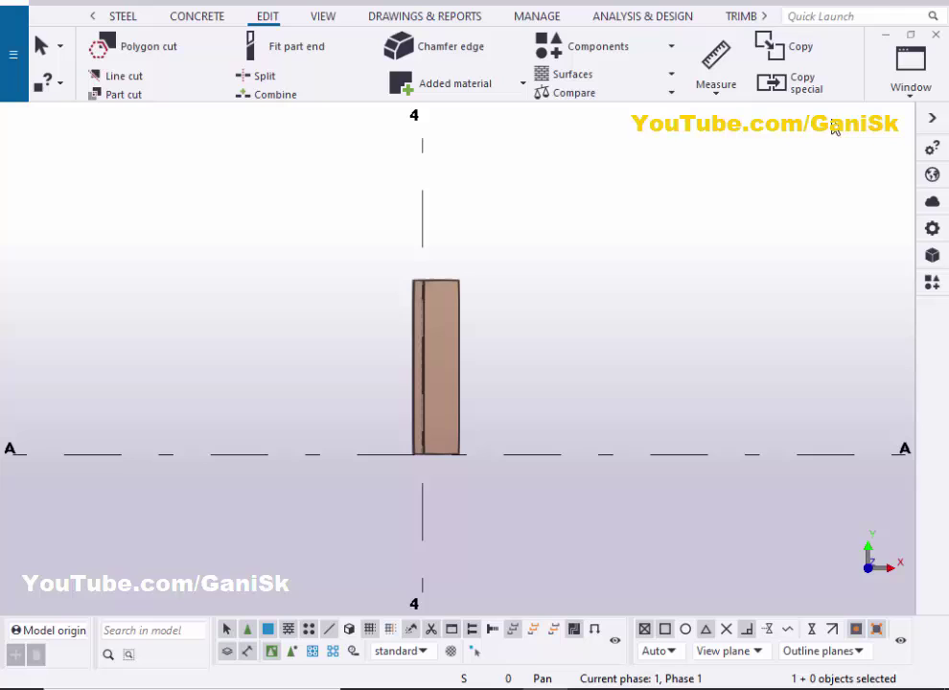
click(263, 19)
click(722, 88)
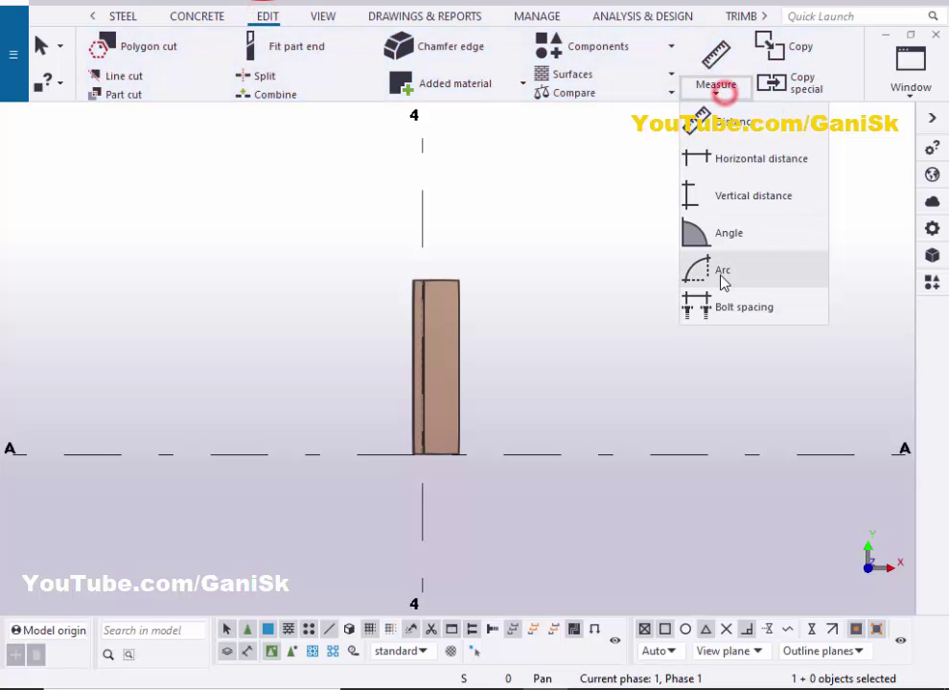
click(740, 199)
scroll(449, 495, up, 4)
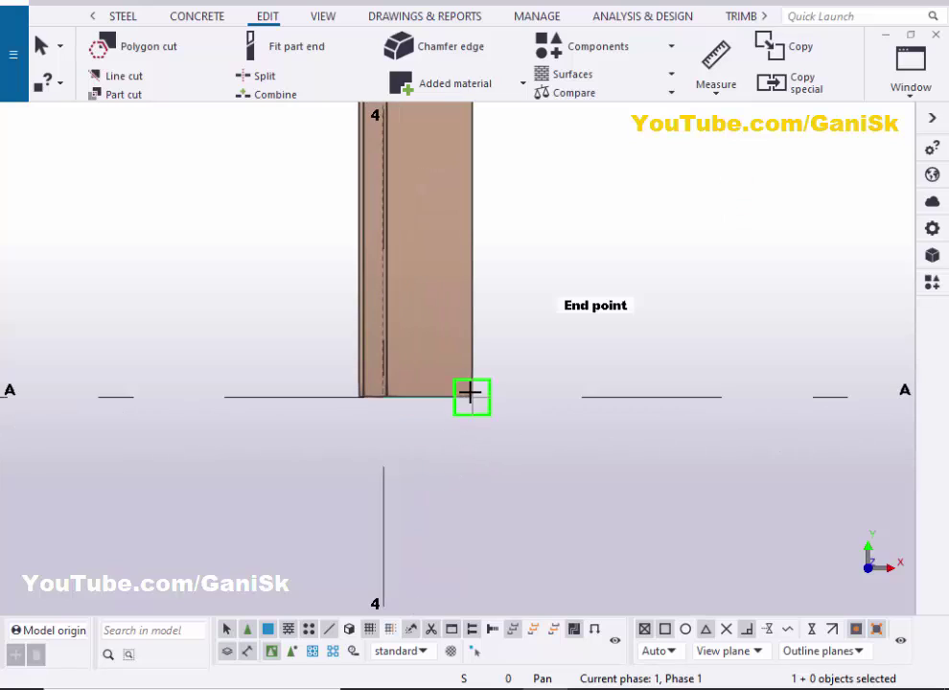
scroll(500, 383, down, 3)
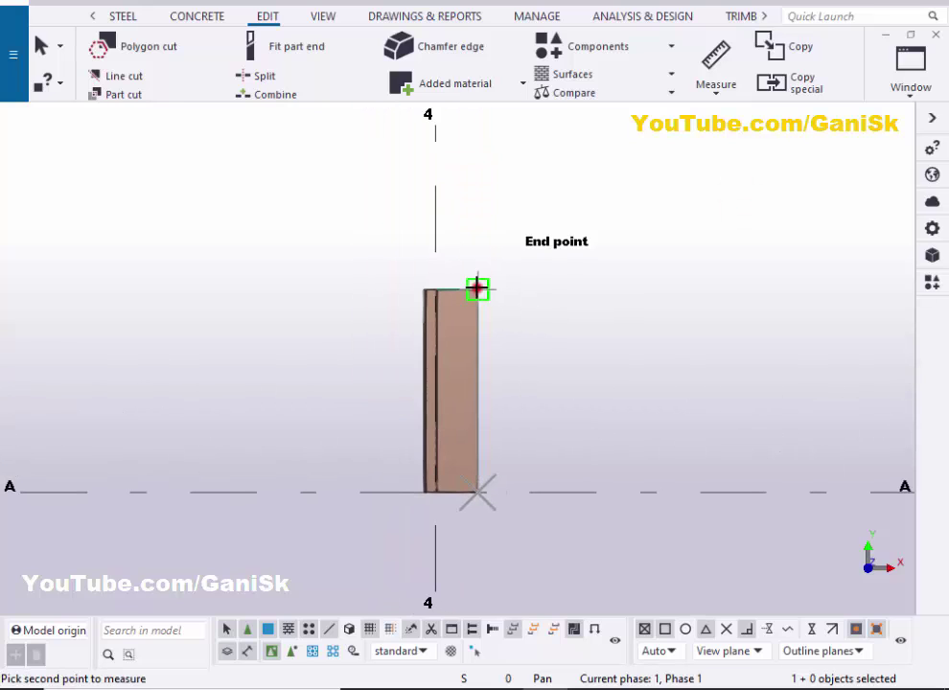
click(478, 287)
click(533, 357)
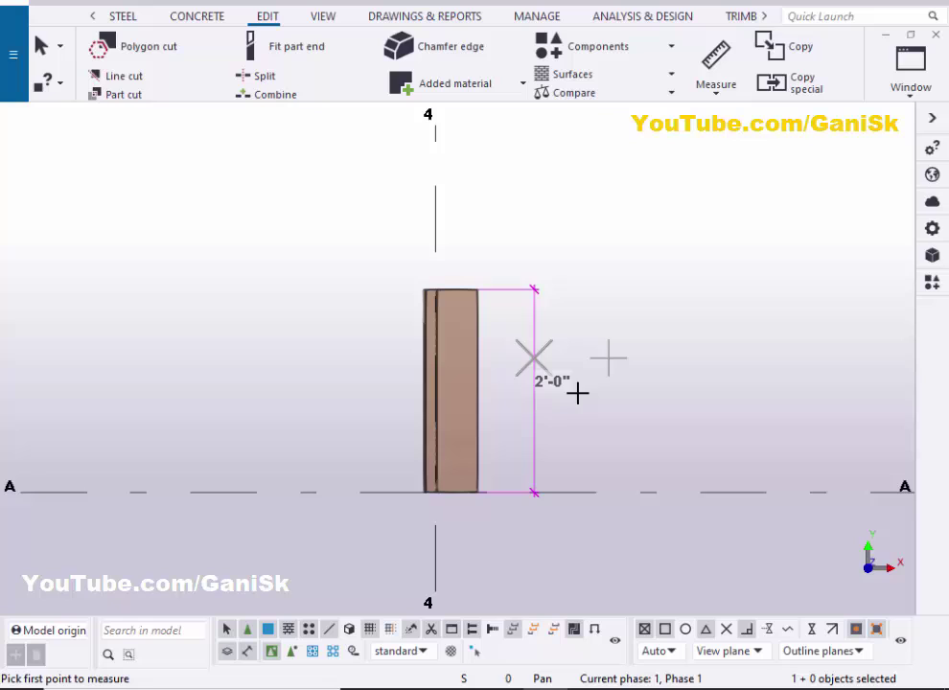
scroll(552, 410, up, 1)
right_click(607, 233)
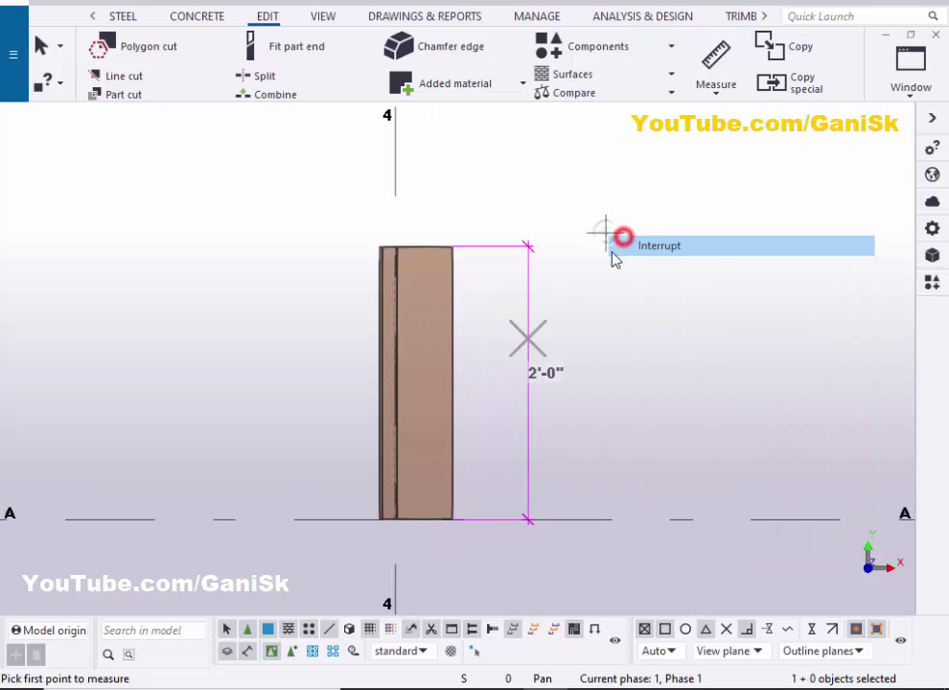
click(637, 244)
scroll(572, 333, down, 3)
scroll(379, 409, up, 1)
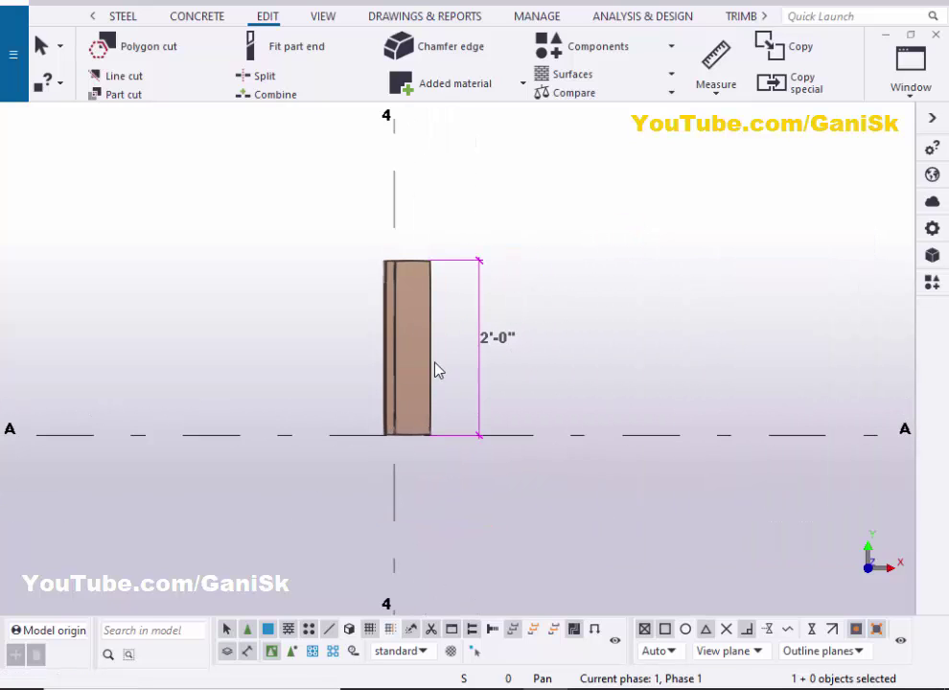
Switch back to the 3d view and focus on the bent plate at grid intersection A/4
click(902, 88)
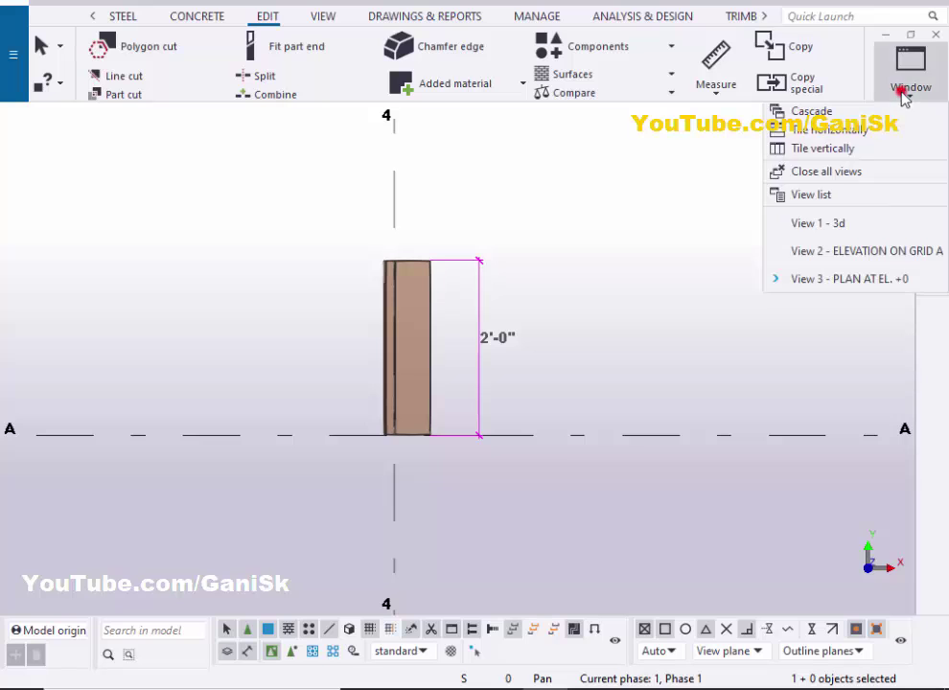
click(862, 217)
scroll(486, 333, down, 8)
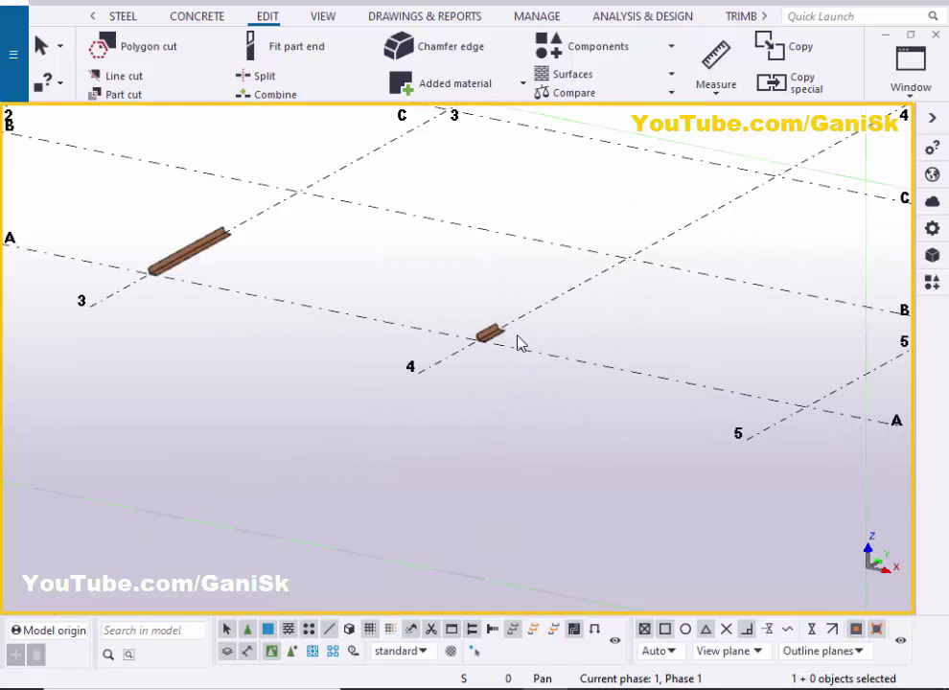
scroll(492, 345, up, 1)
scroll(508, 329, up, 10)
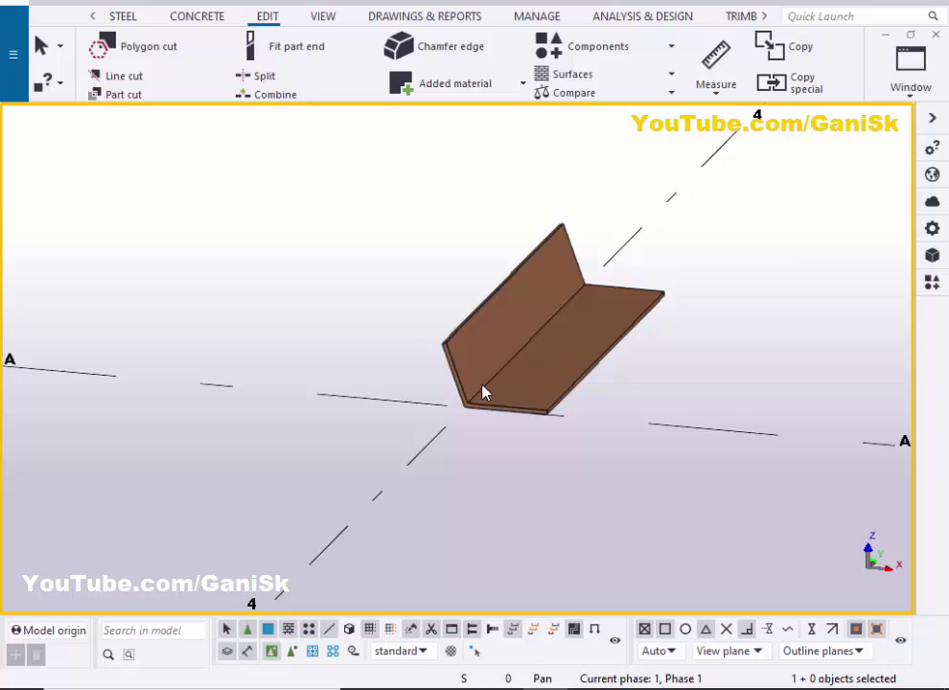
Open the Bent Plate component's properties for the plate at A/4 and arrange the dialog so the plate stays in sight
double_click(434, 357)
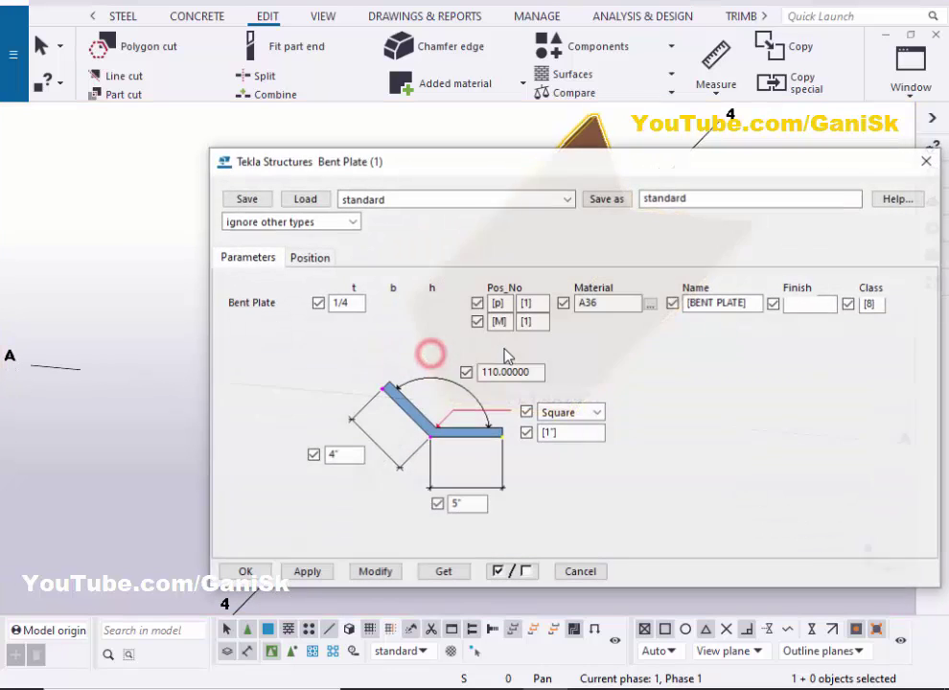
drag(499, 173, 193, 193)
scroll(772, 357, down, 4)
middle_drag(679, 371, 778, 354)
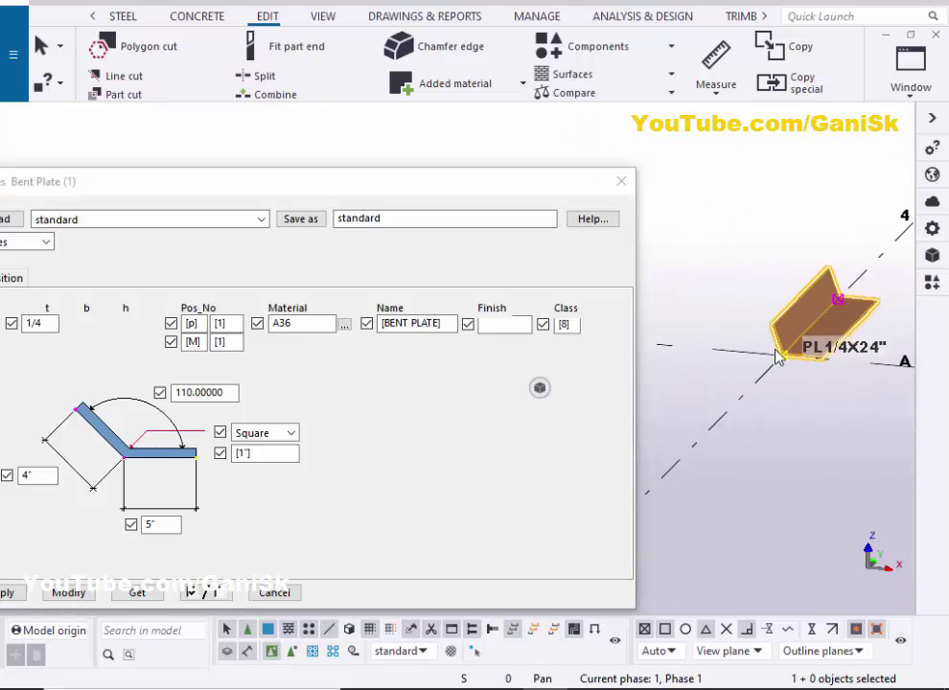
scroll(777, 354, up, 3)
Set the bend angle to 45 degrees, modify the plate, and check its shape in the 3d view
double_click(222, 391)
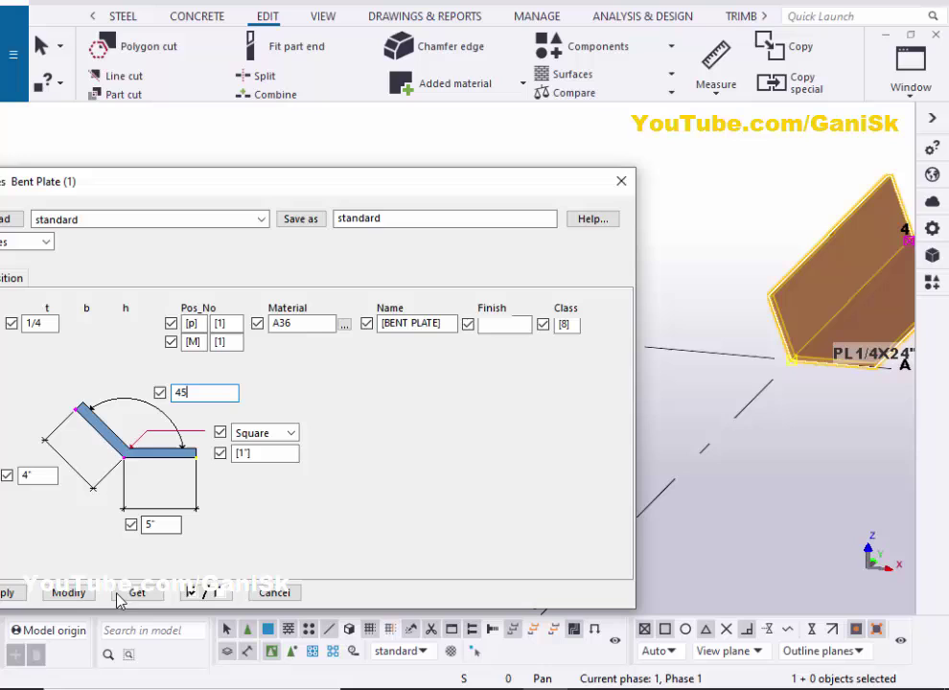
click(75, 594)
scroll(714, 405, down, 2)
middle_drag(715, 404, 656, 382)
middle_drag(754, 353, 761, 261)
scroll(732, 149, up, 4)
scroll(763, 269, down, 2)
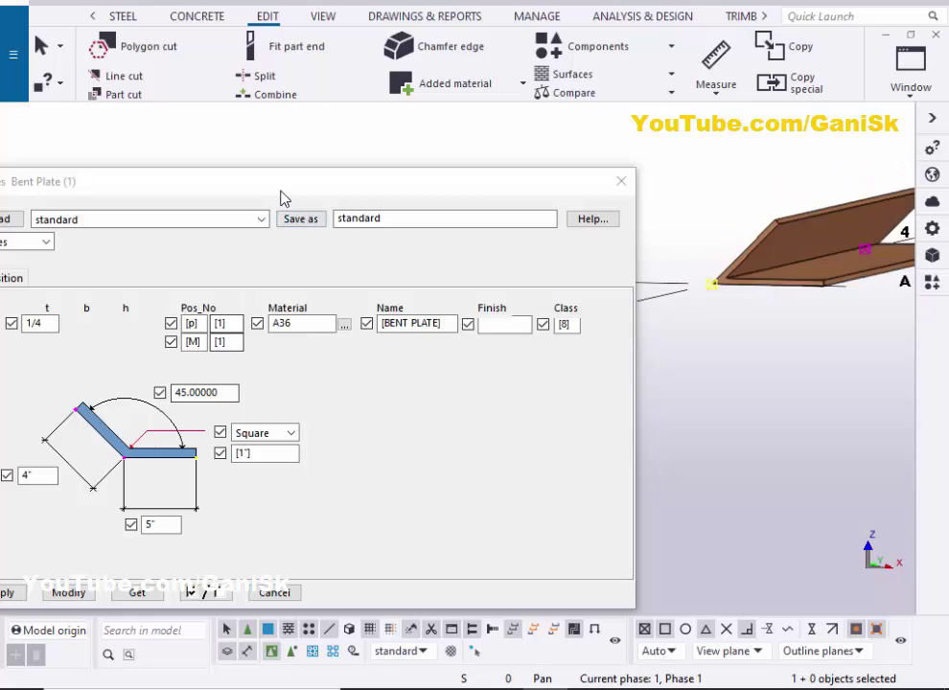
Set the bend angle to 120 degrees, modify the plate, and check the bend corner
drag(278, 181, 332, 182)
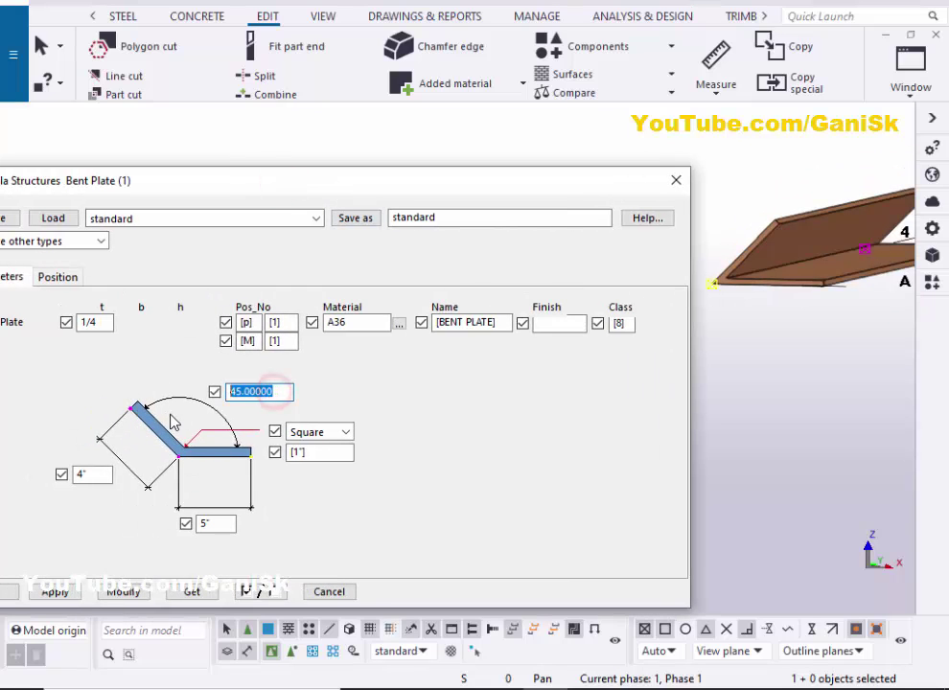
click(121, 594)
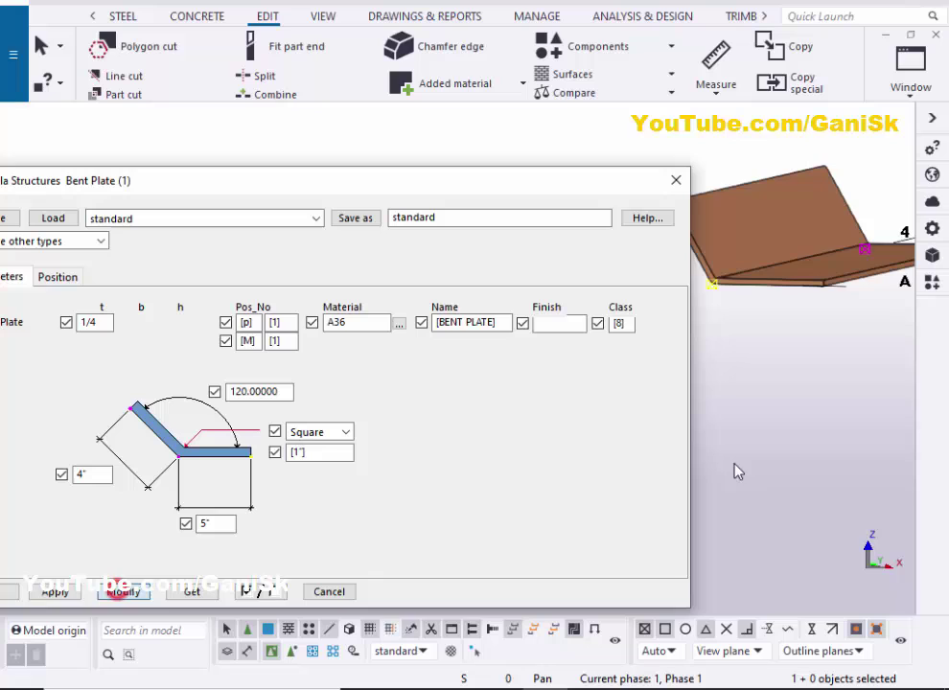
scroll(767, 388, up, 6)
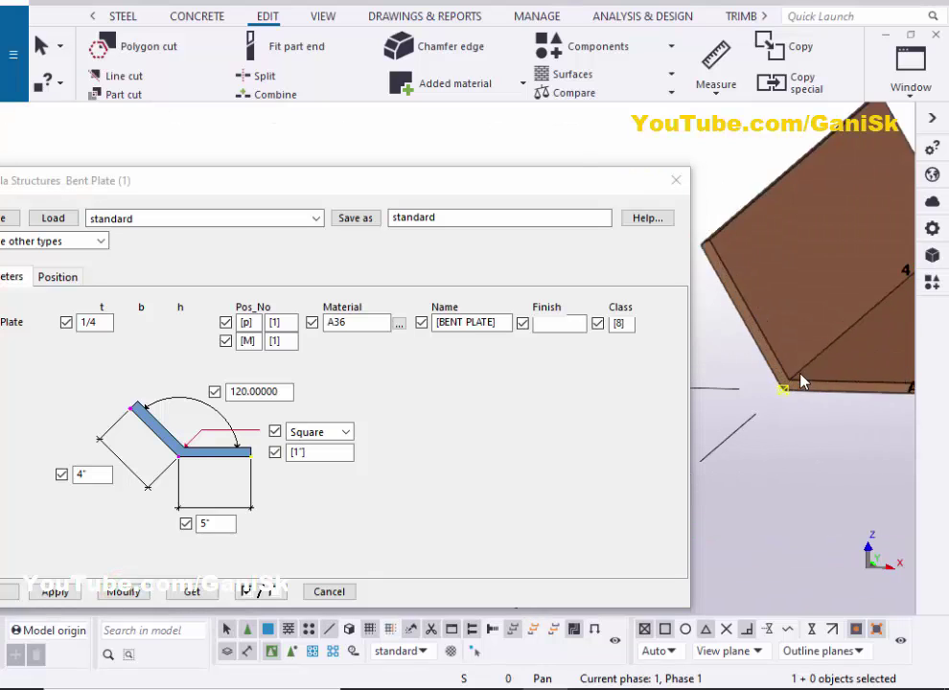
scroll(767, 393, up, 2)
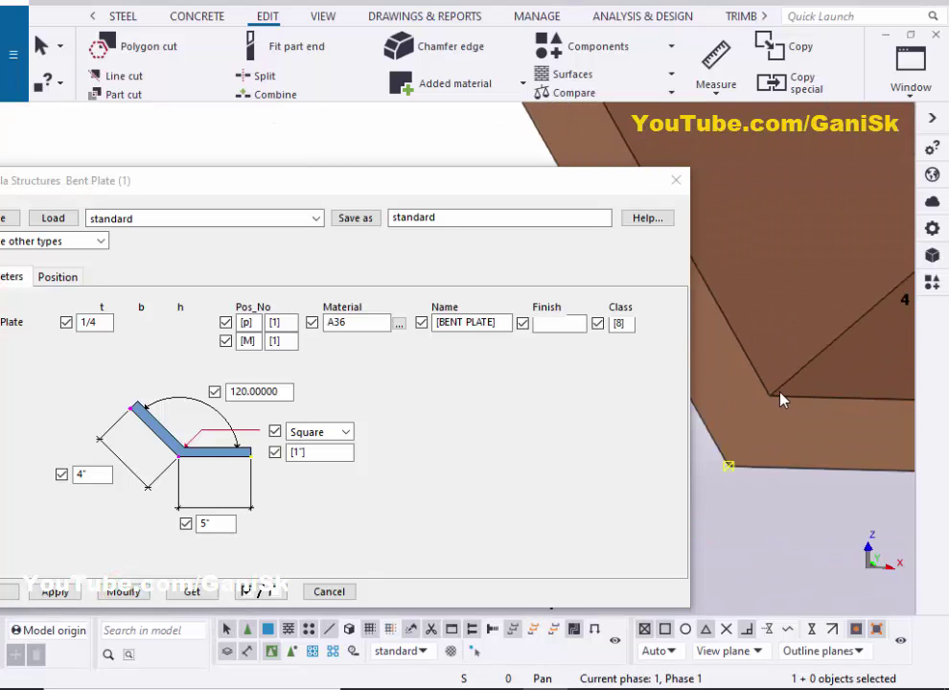
Set the bend corner type to Rounded and modify the plate
drag(373, 181, 391, 153)
click(344, 403)
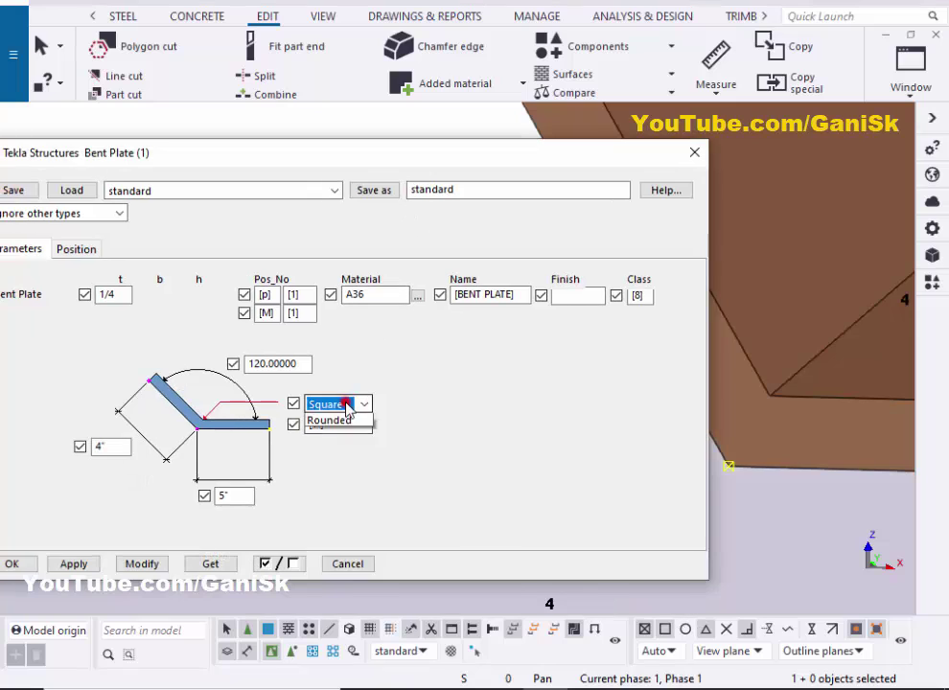
click(340, 434)
click(158, 565)
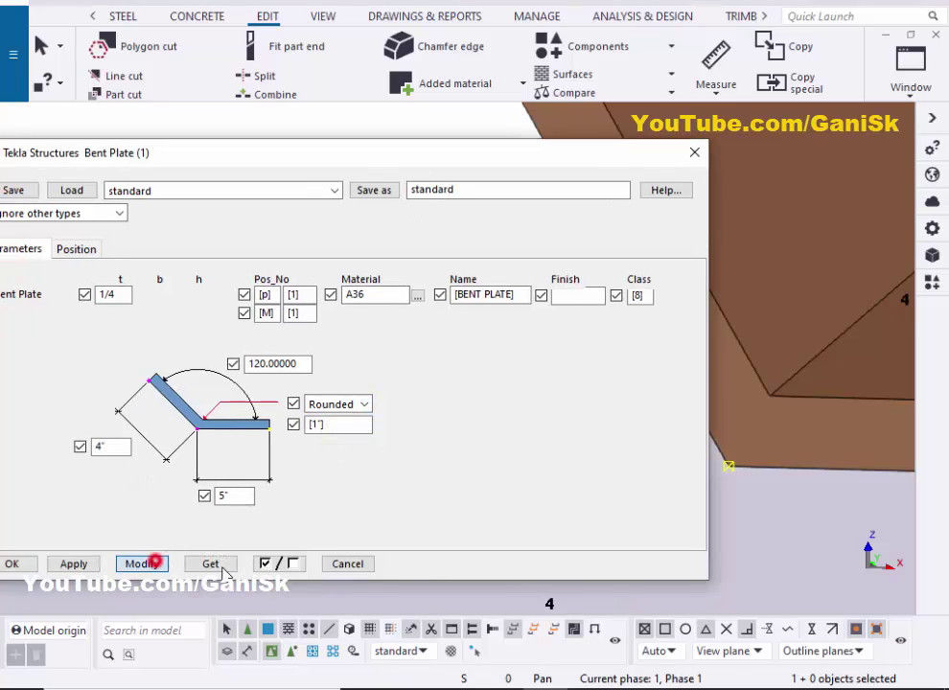
Examine the rounded bend corner of the plate up close in the 3d view
scroll(784, 470, down, 3)
middle_drag(785, 479, 801, 450)
scroll(832, 355, up, 2)
scroll(811, 339, up, 5)
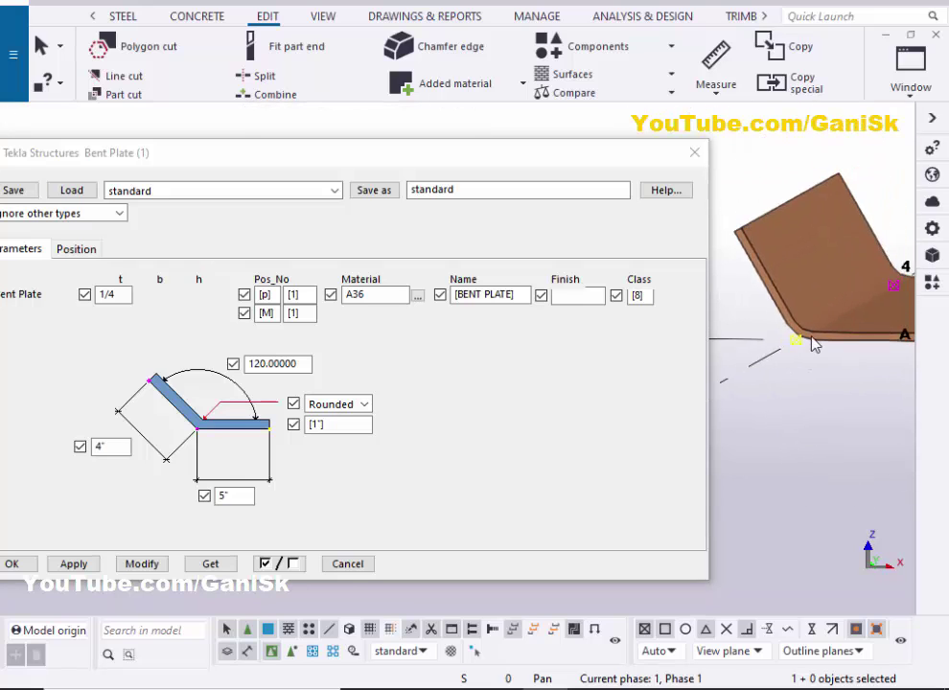
middle_drag(796, 326, 764, 370)
scroll(768, 359, down, 2)
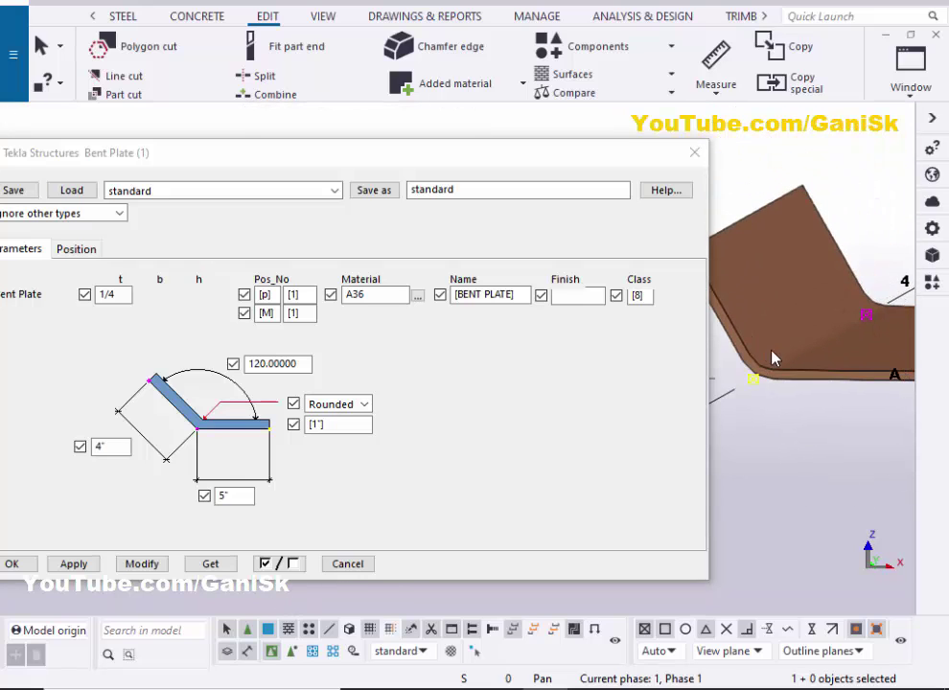
scroll(771, 367, up, 3)
scroll(778, 384, down, 3)
scroll(753, 388, up, 2)
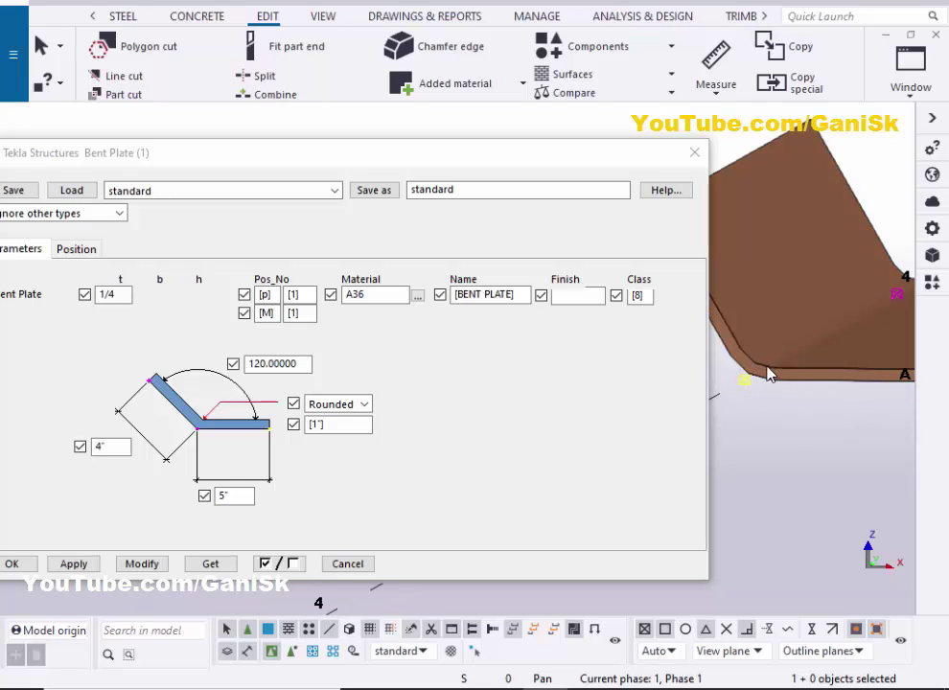
Set the bend corner type back to Square, modify the plate, and check the corner
click(362, 405)
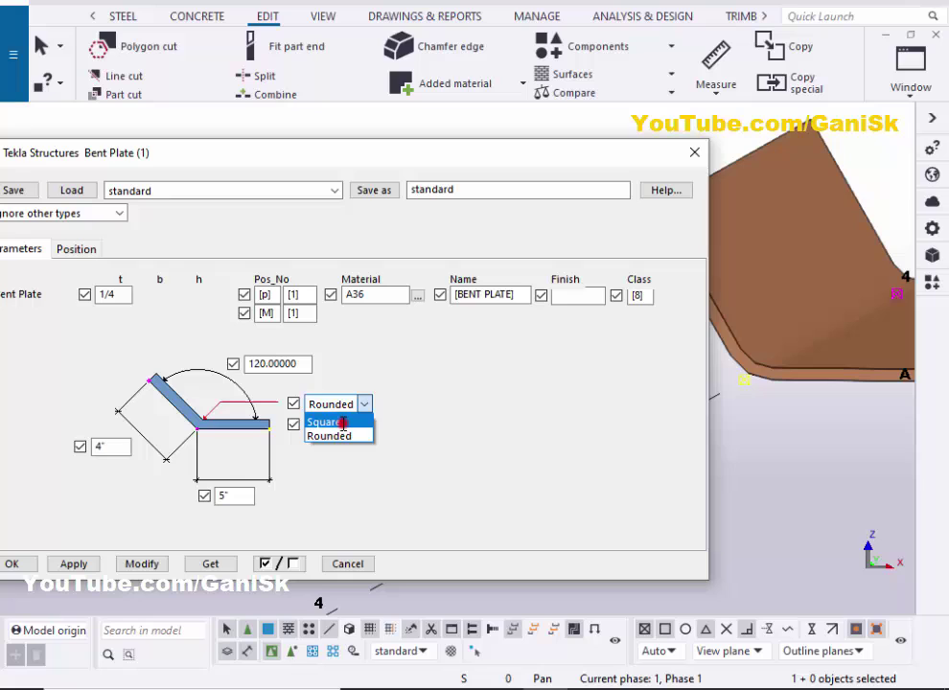
click(339, 422)
click(144, 564)
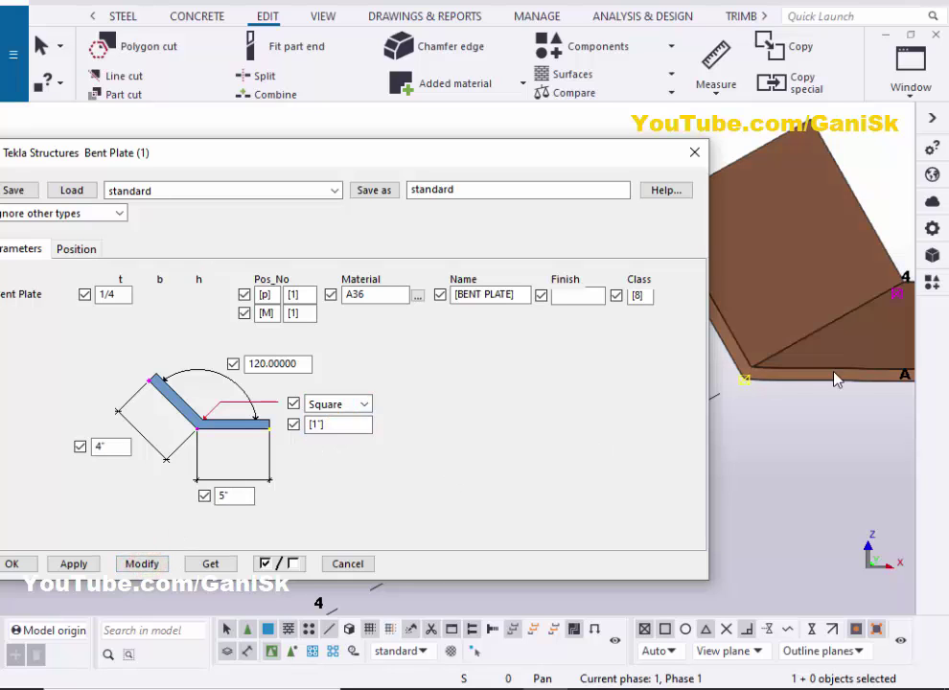
scroll(746, 376, up, 3)
ctrl+middle_drag(768, 385, 675, 393)
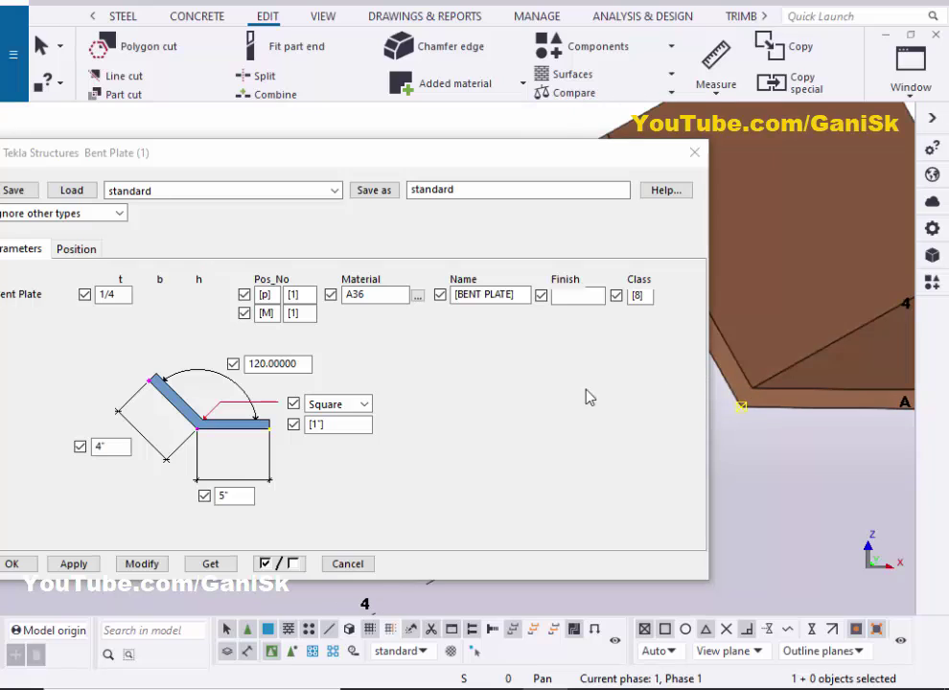
Set the bend corner to Rounded with a radius of 1/2 inch and modify the plate
click(363, 406)
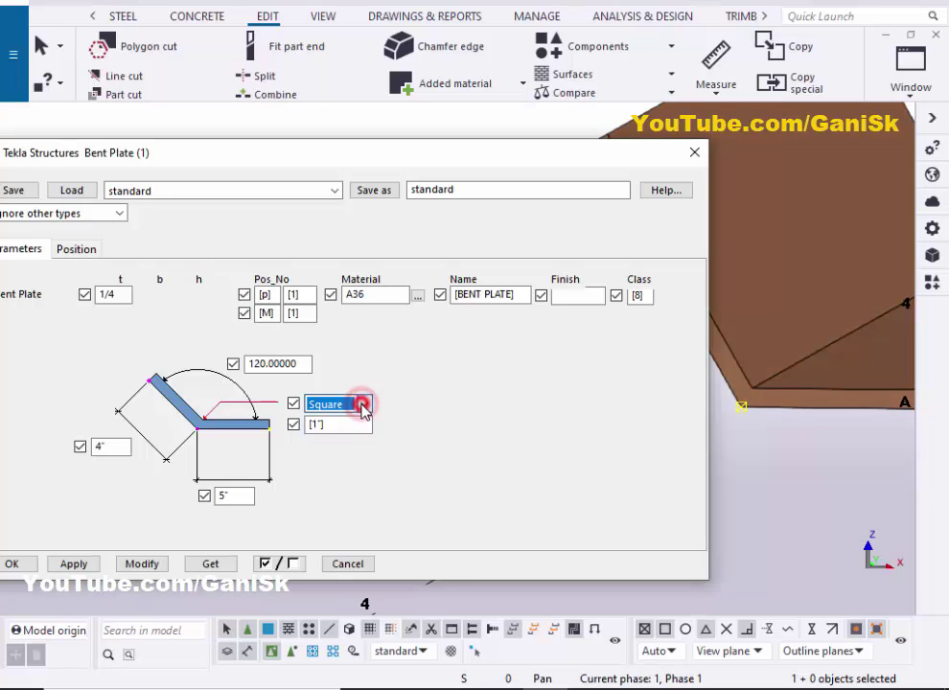
click(360, 407)
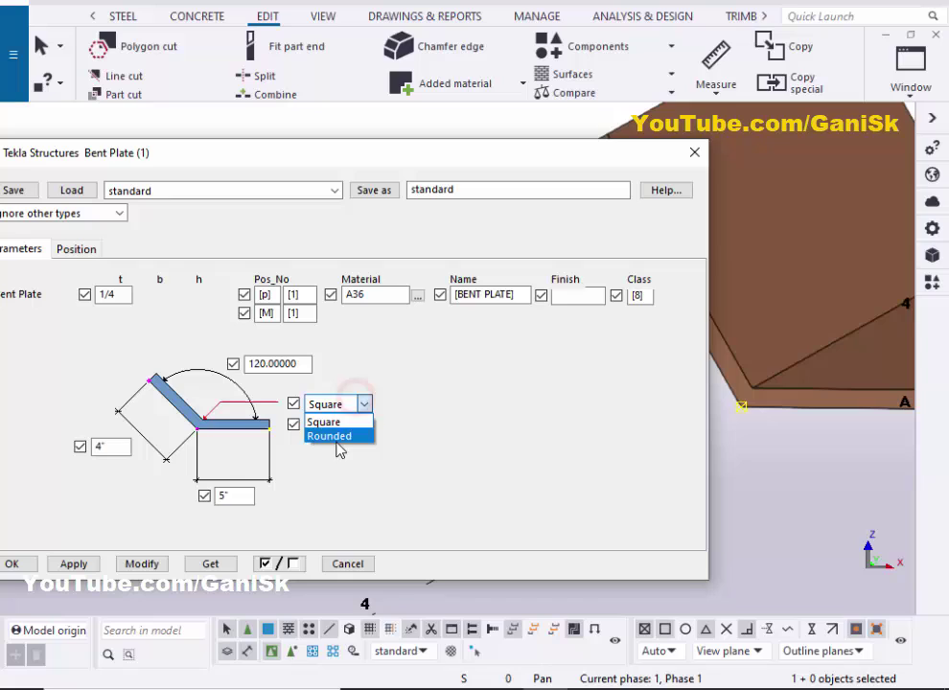
click(338, 437)
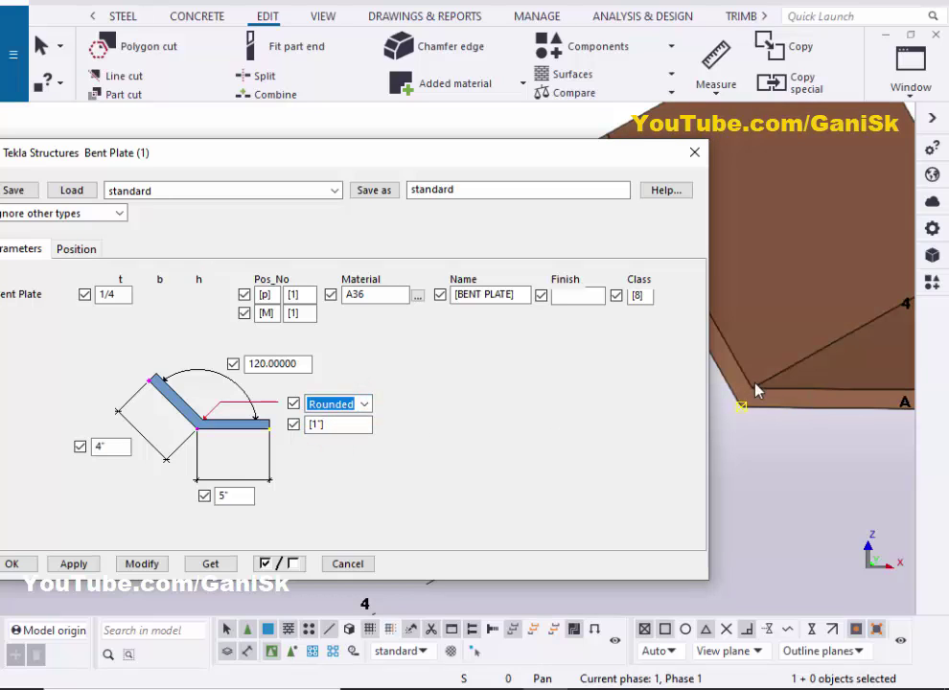
click(337, 426)
click(140, 565)
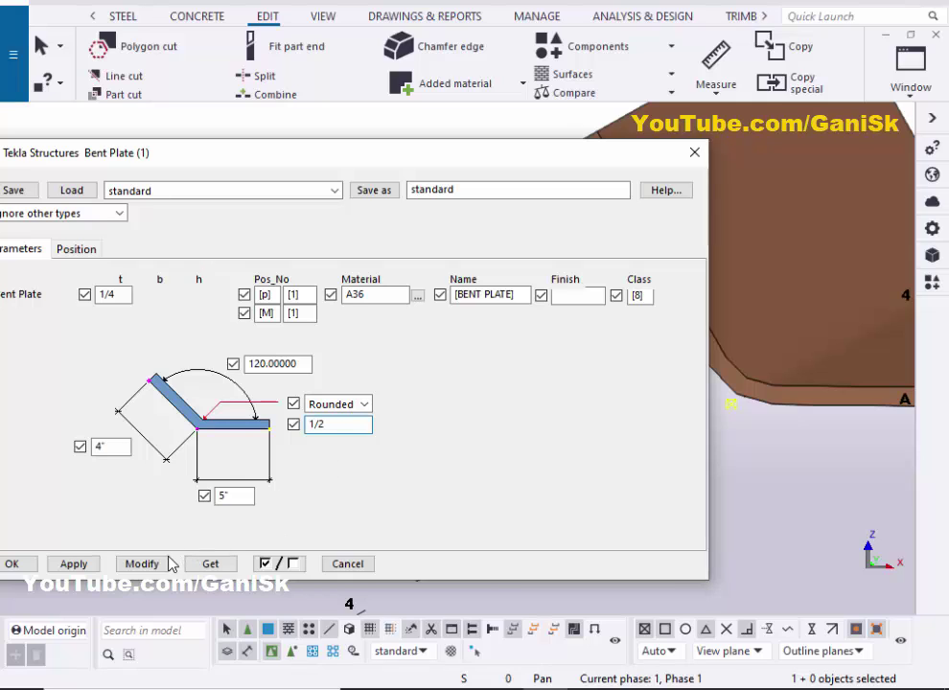
middle_drag(746, 390, 788, 424)
Set the rounded bend's radius to 1.5 inches, modify the plate, and check the curved corner
double_click(350, 426)
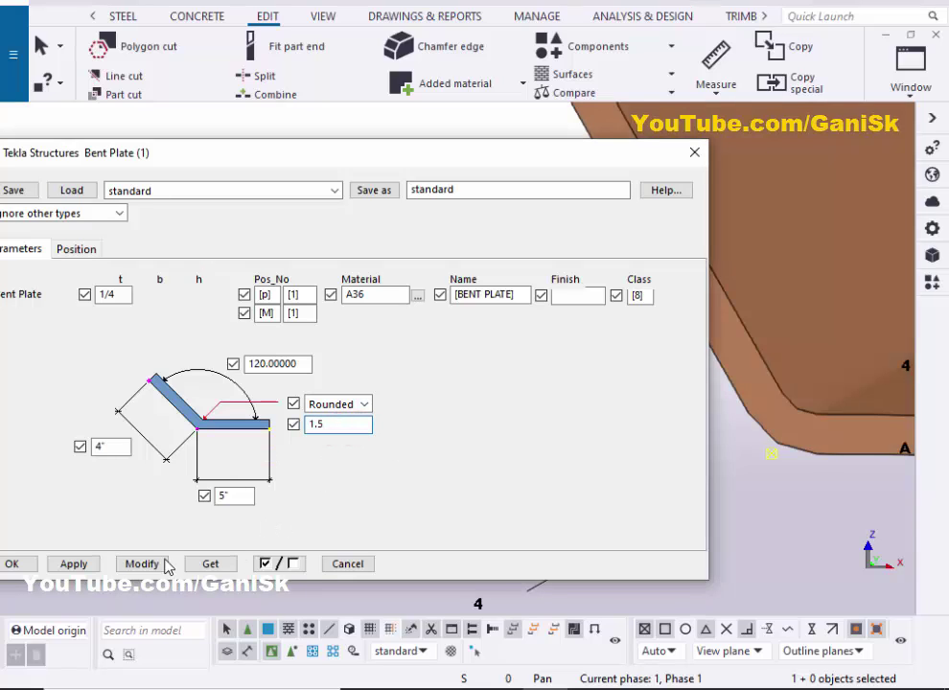
scroll(823, 463, down, 6)
middle_drag(823, 463, 772, 475)
scroll(761, 443, up, 2)
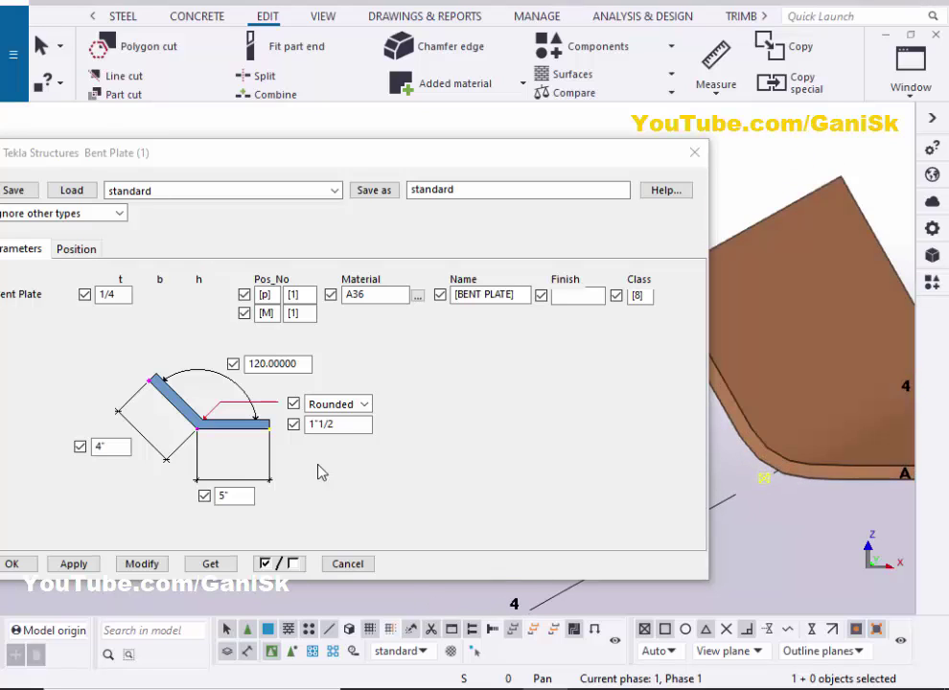
scroll(782, 460, up, 3)
scroll(771, 458, down, 4)
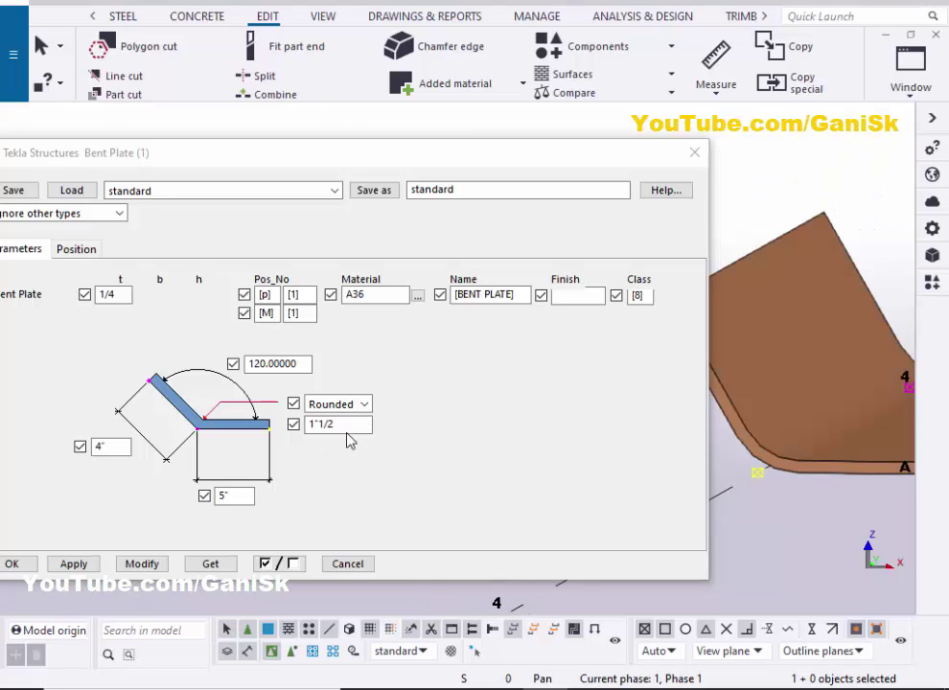
Apply the current bent plate settings, accept and close the dialog, and bring the whole plate into view
click(149, 564)
click(73, 563)
click(24, 563)
ctrl+middle_drag(462, 463, 372, 417)
scroll(374, 415, up, 3)
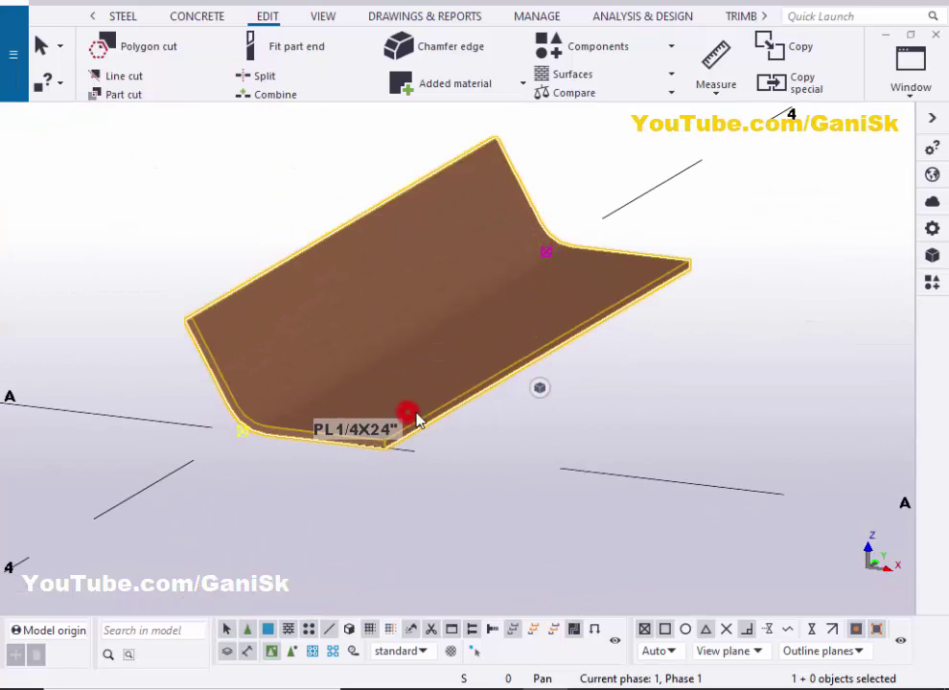
Reopen the Bent Plate properties of the plate at A/4 and keep the plate in sight beside the dialog
double_click(412, 418)
scroll(802, 359, down, 3)
middle_drag(800, 404, 827, 379)
scroll(805, 377, up, 5)
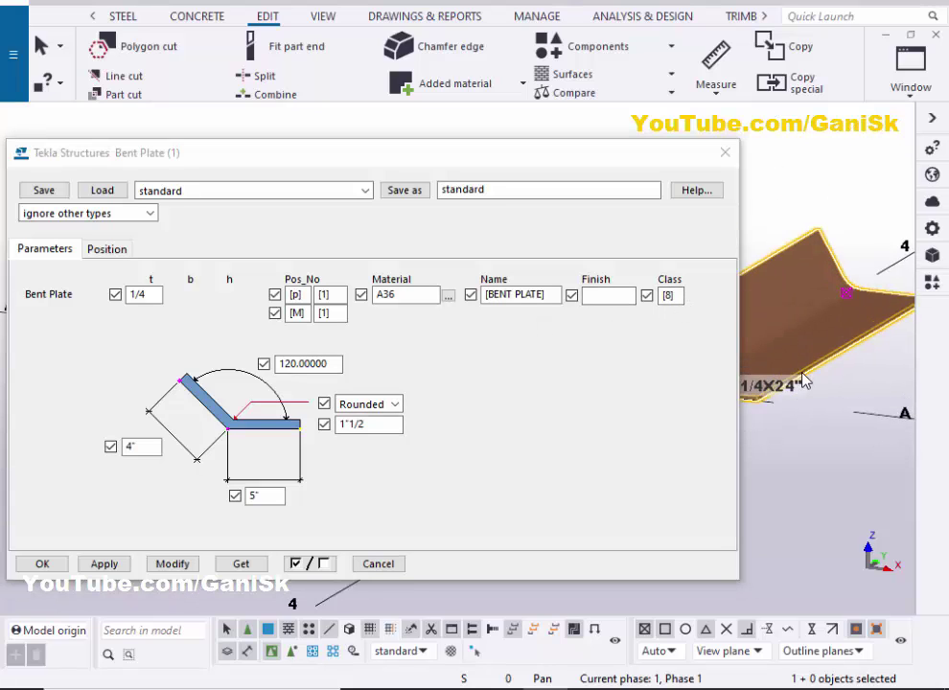
Set the bent plate's class to 3, modify the plate, and check its color
click(671, 297)
drag(677, 296, 653, 320)
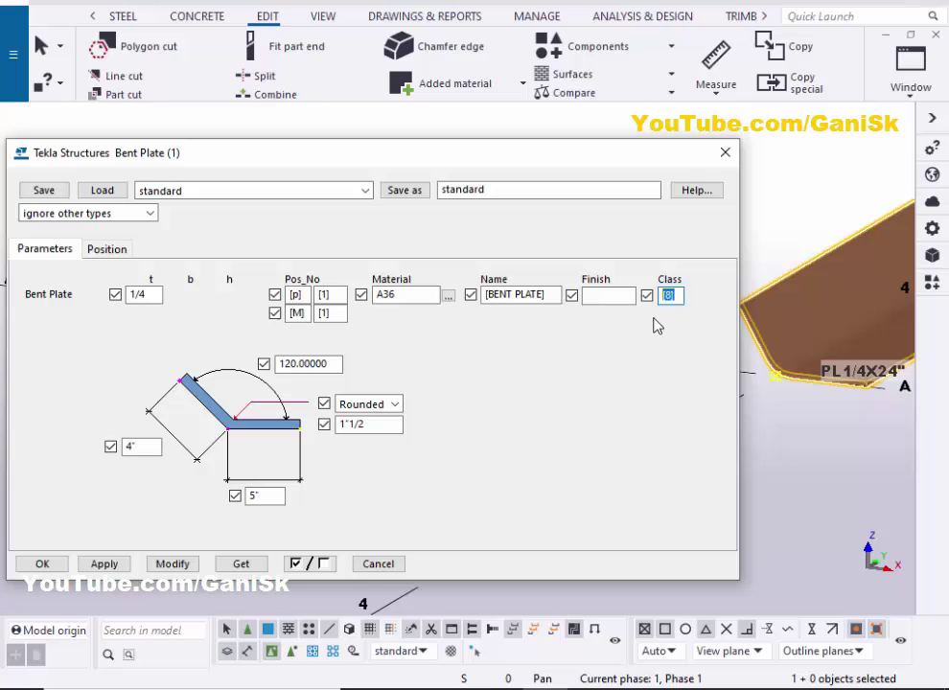
text(2)
text(3)
click(172, 564)
scroll(827, 412, up, 2)
scroll(850, 401, down, 1)
middle_drag(877, 388, 767, 421)
scroll(828, 431, up, 1)
scroll(821, 433, down, 2)
Set the bent plate's class to 6, modify the plate, and check its color
double_click(670, 295)
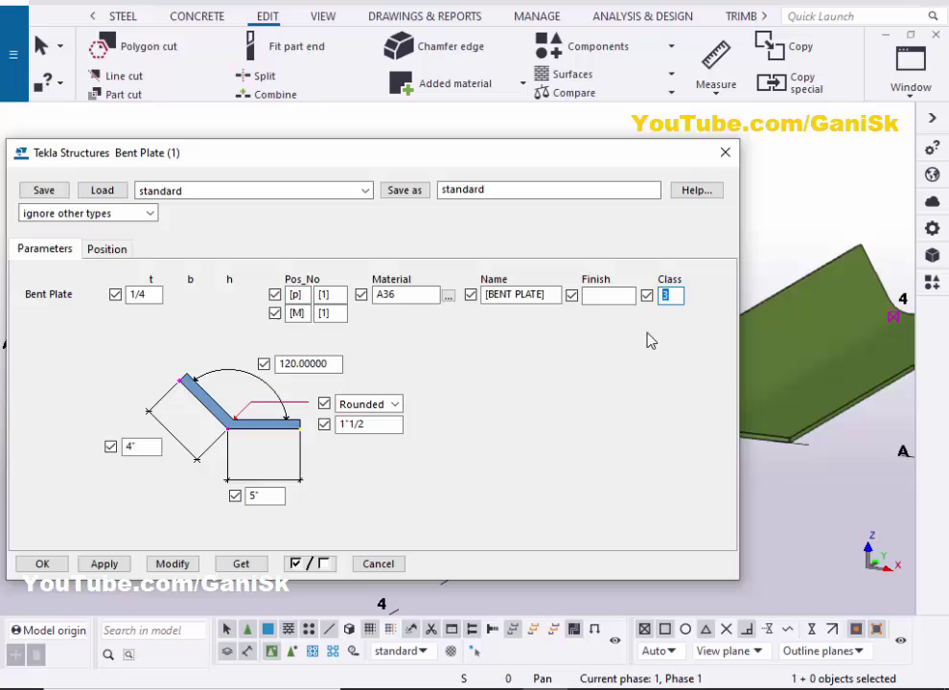
text(6)
click(173, 564)
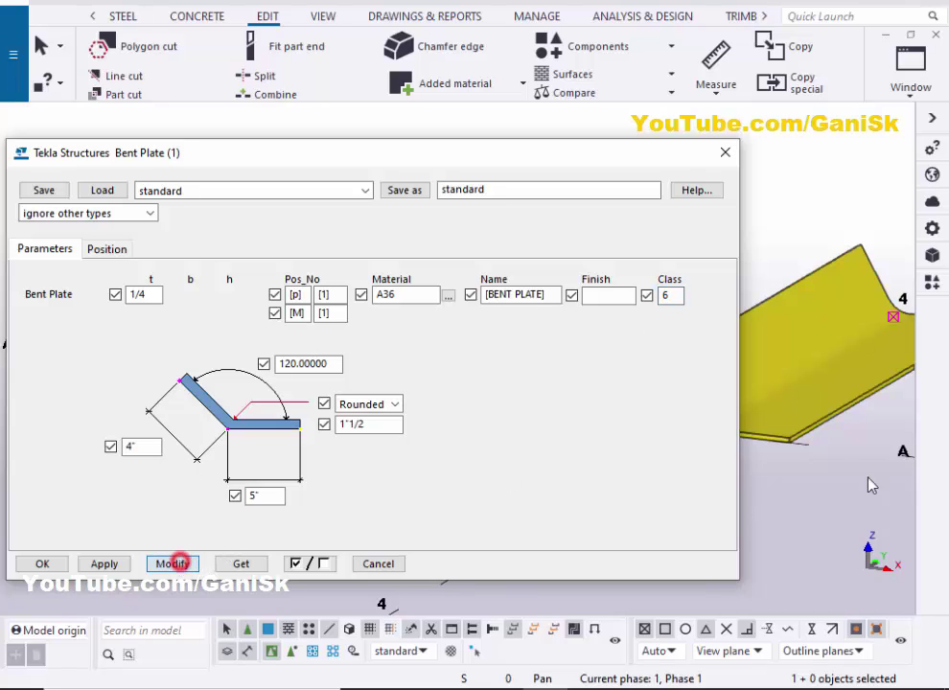
scroll(822, 452, up, 2)
Set the bent plate's class to 9, modify the plate, and show it in full with the dialog closed
double_click(672, 297)
text(9)
click(176, 564)
ctrl+middle_drag(826, 477, 671, 387)
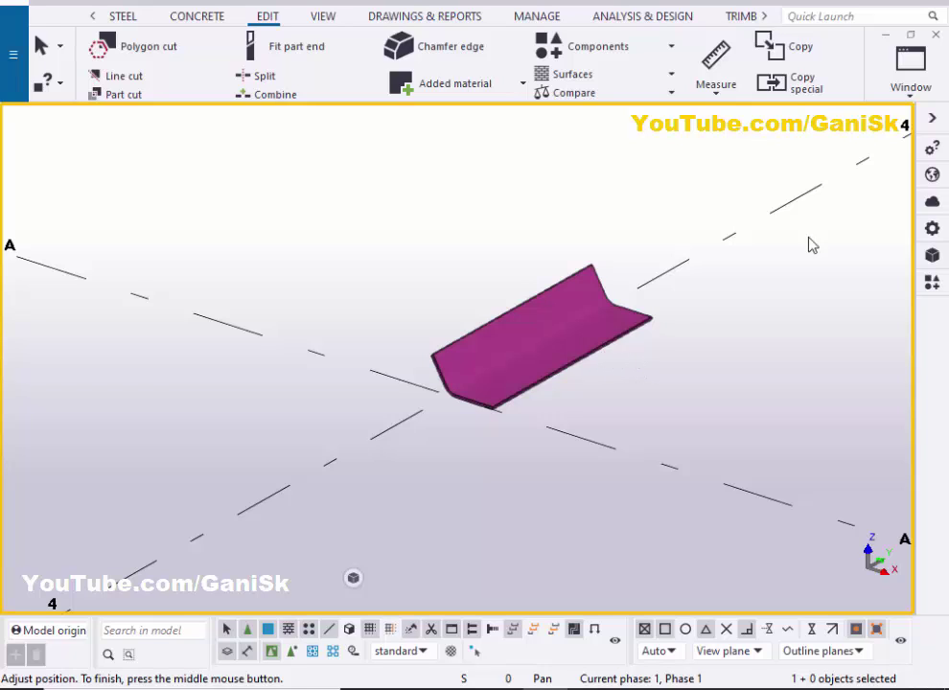
Switch to the plan view and focus on the bent plate with its length dimension on grid line 4
click(911, 67)
click(879, 276)
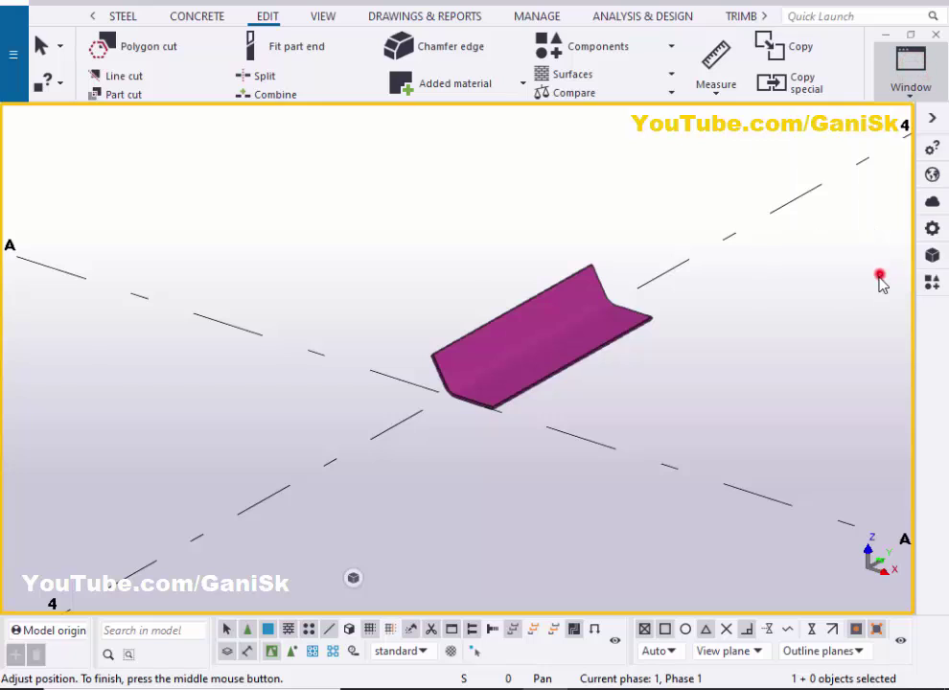
scroll(456, 384, up, 5)
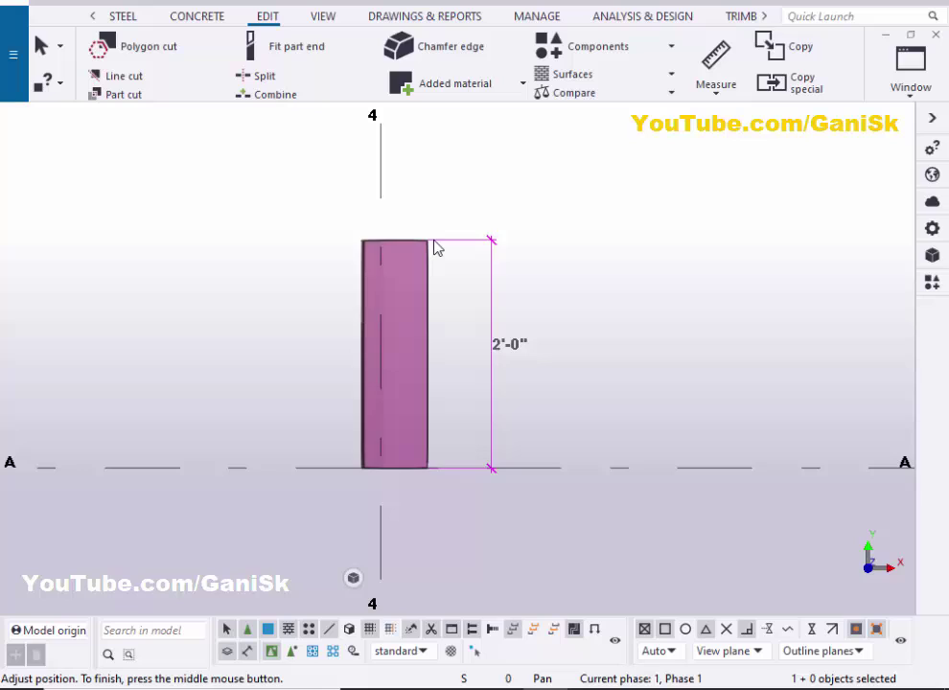
scroll(442, 364, down, 2)
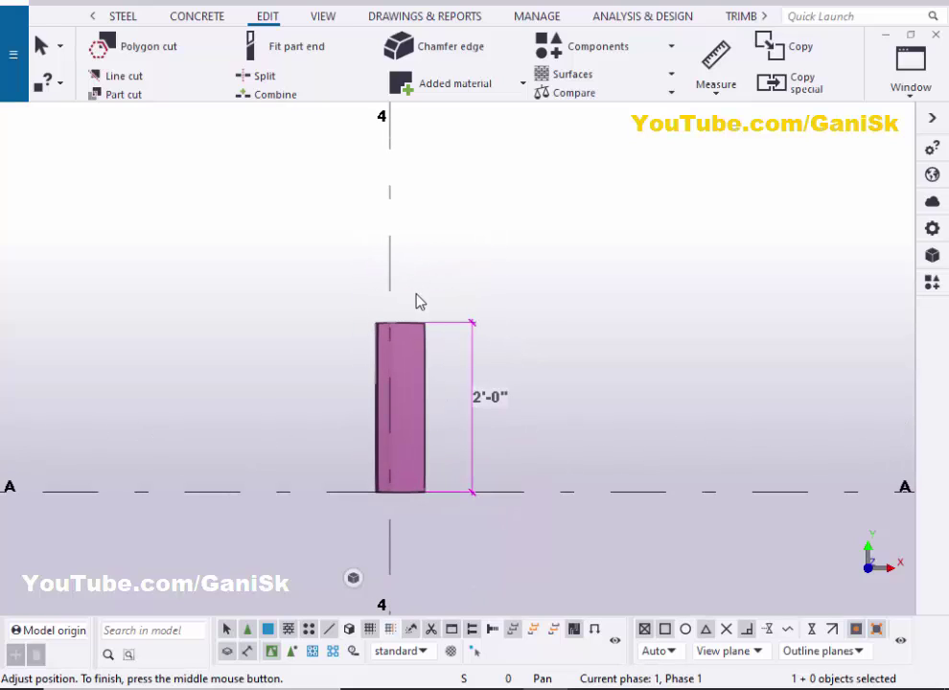
Lengthen the bent plate by moving its upper end handle 1' along grid line 4 with nearest-point snapping, and redraw the view
click(424, 369)
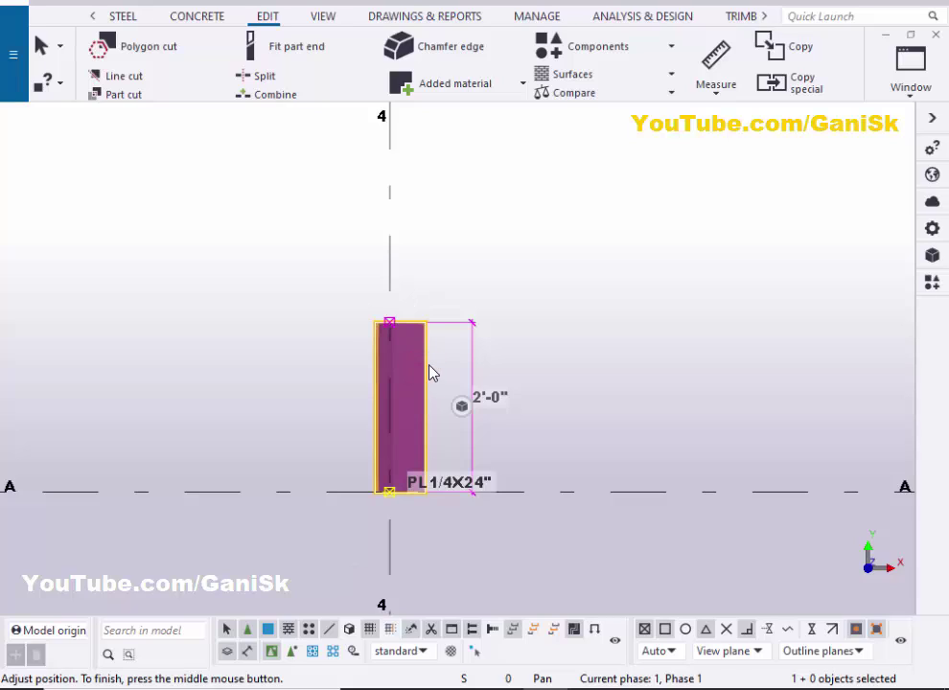
drag(315, 273, 466, 356)
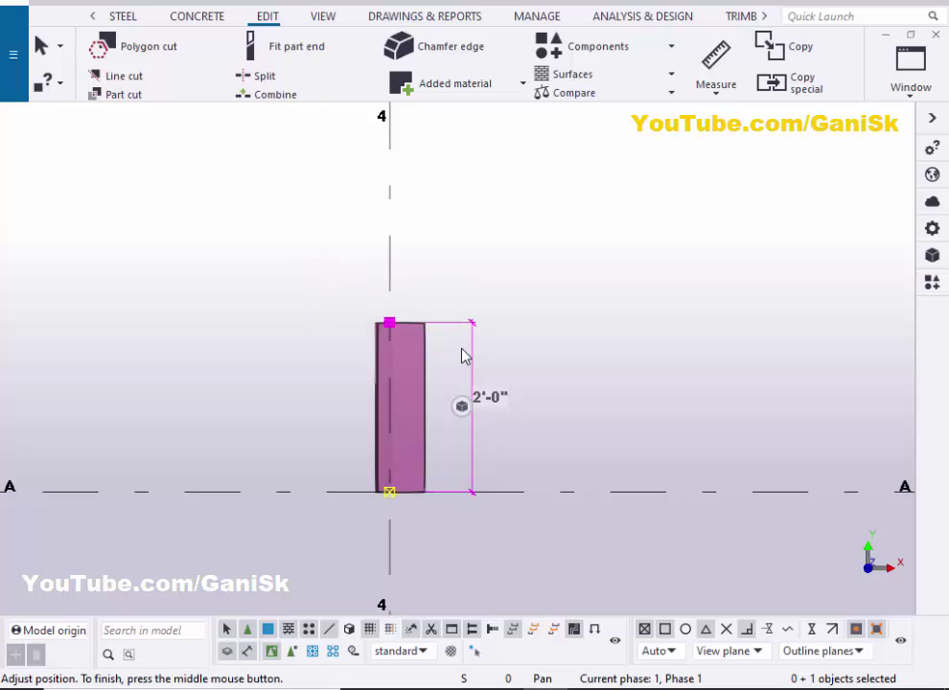
right_click(429, 223)
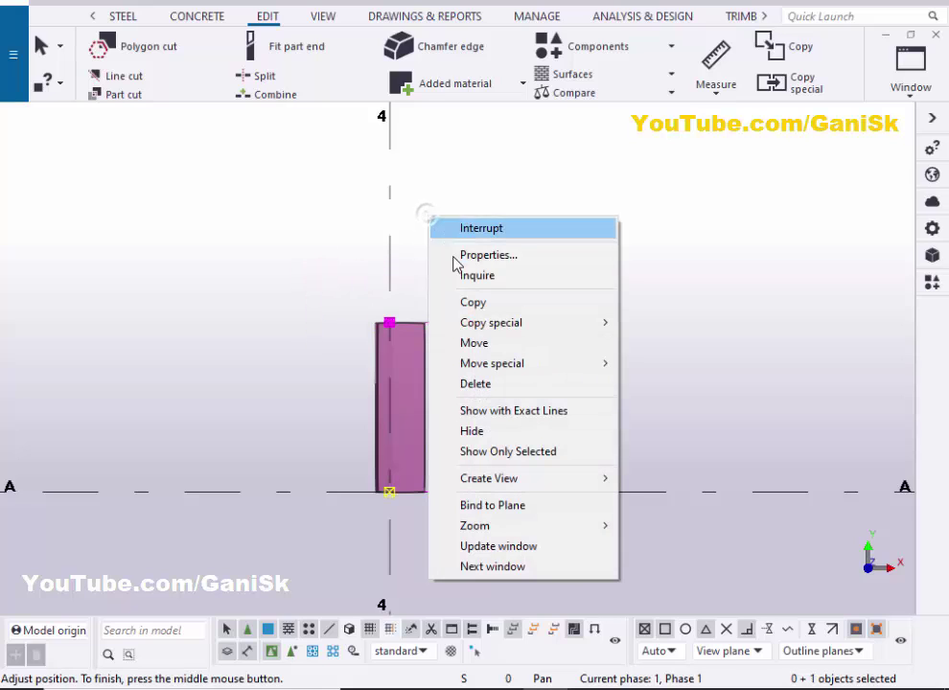
click(487, 342)
scroll(388, 322, up, 3)
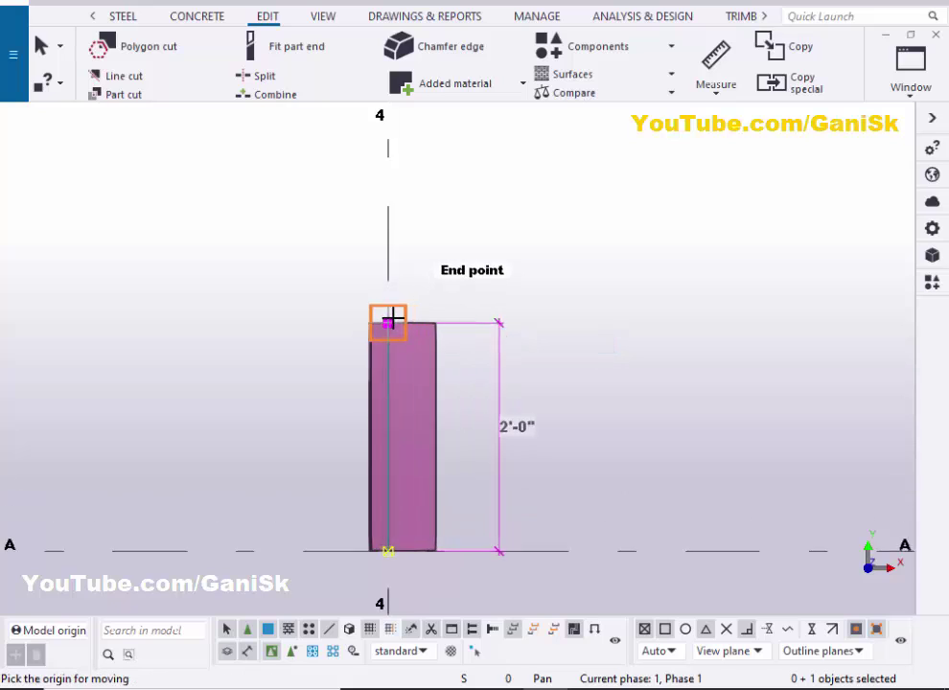
scroll(392, 322, down, 2)
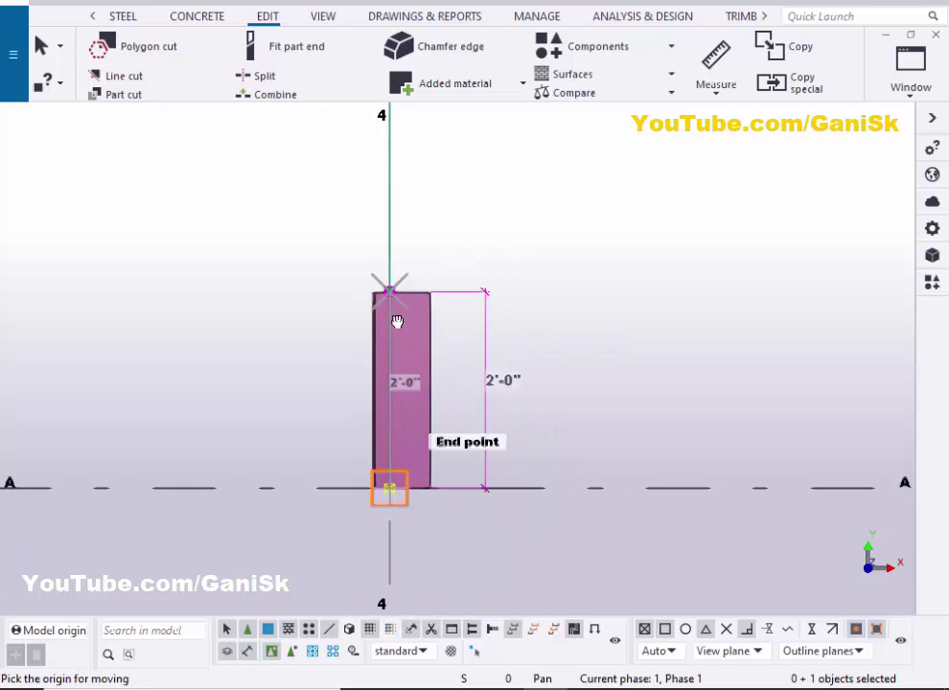
click(387, 370)
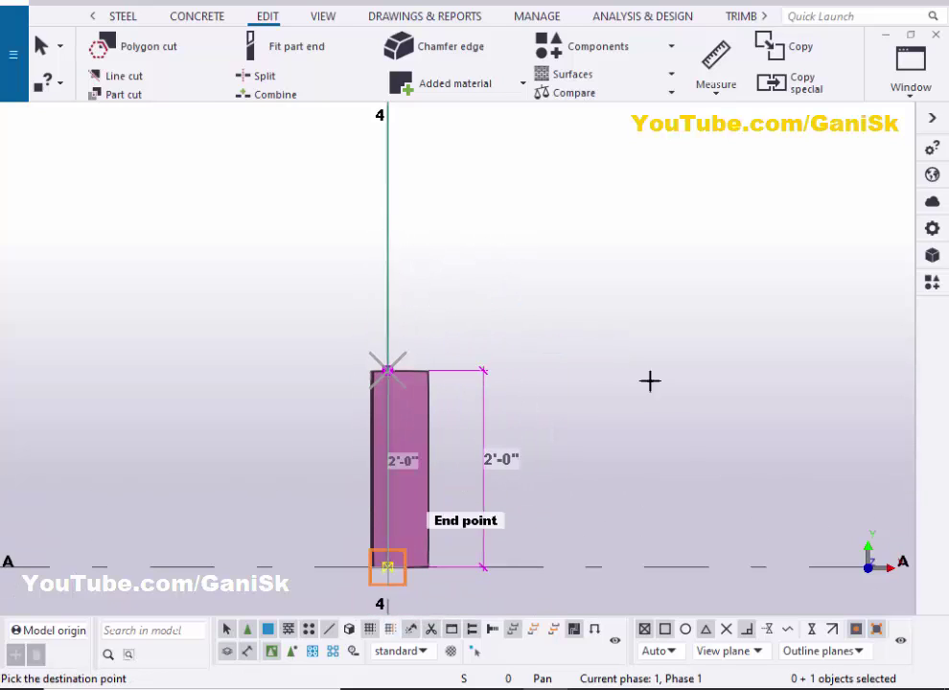
click(814, 630)
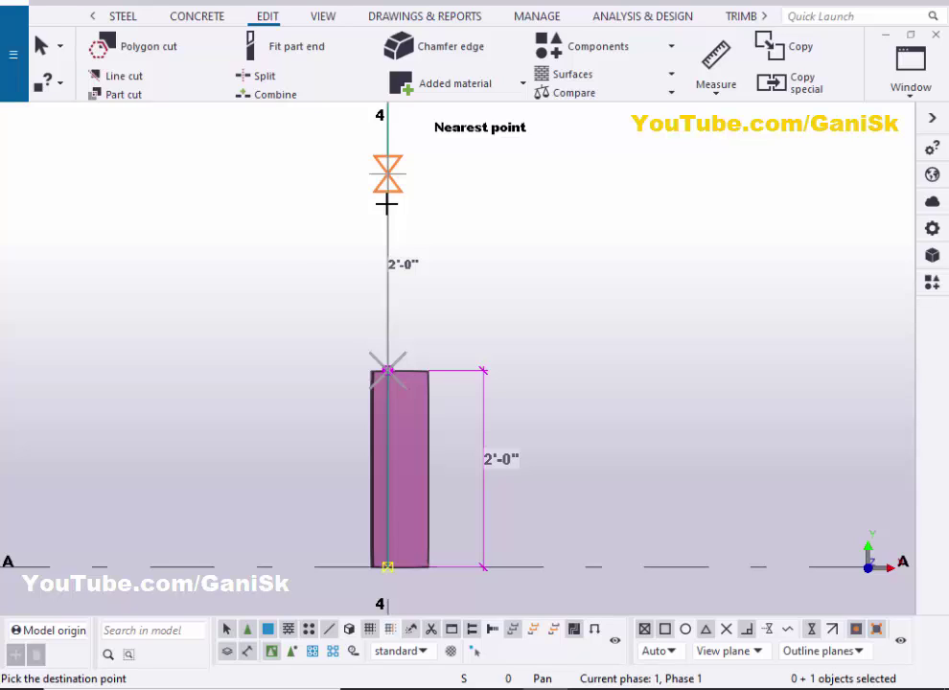
text(1)
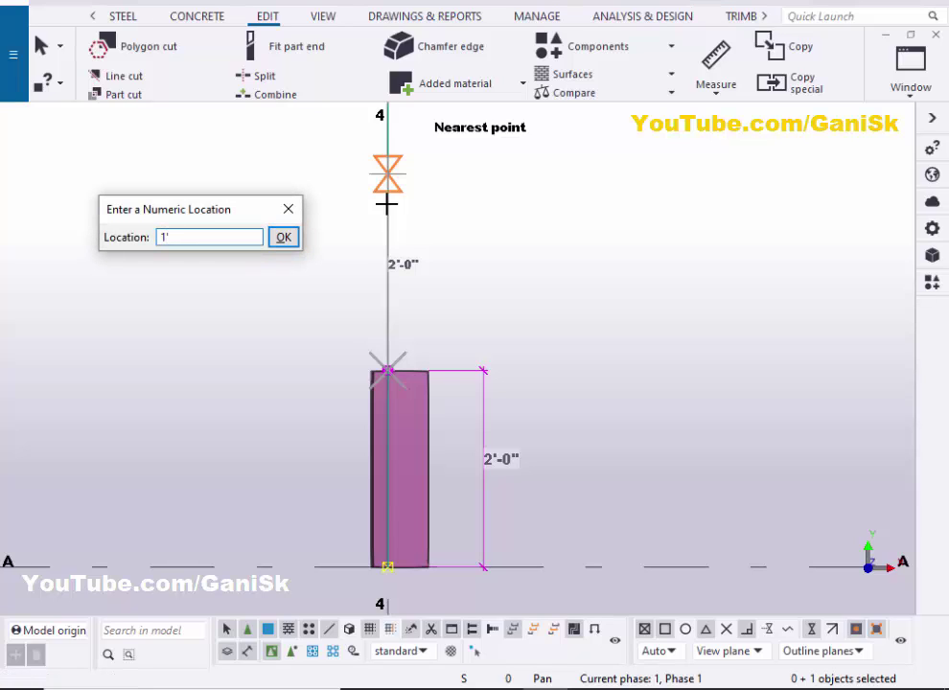
key(Return)
click(477, 199)
right_click(468, 161)
click(514, 273)
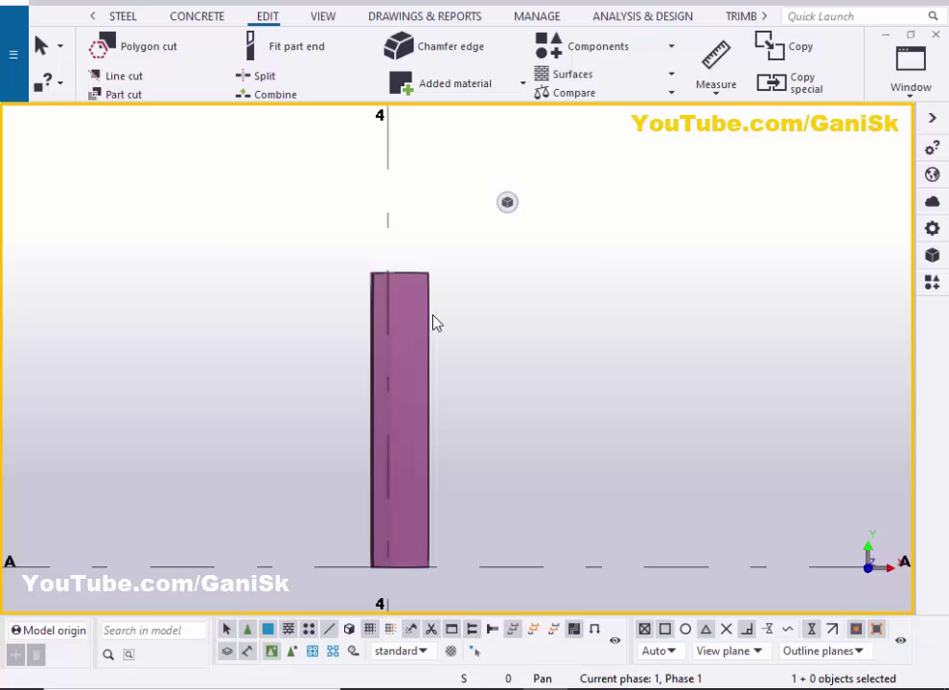
Measure the lengthened bent plate's length along its edge from grid line A to the upper end, and clear the dimension
click(718, 91)
click(718, 193)
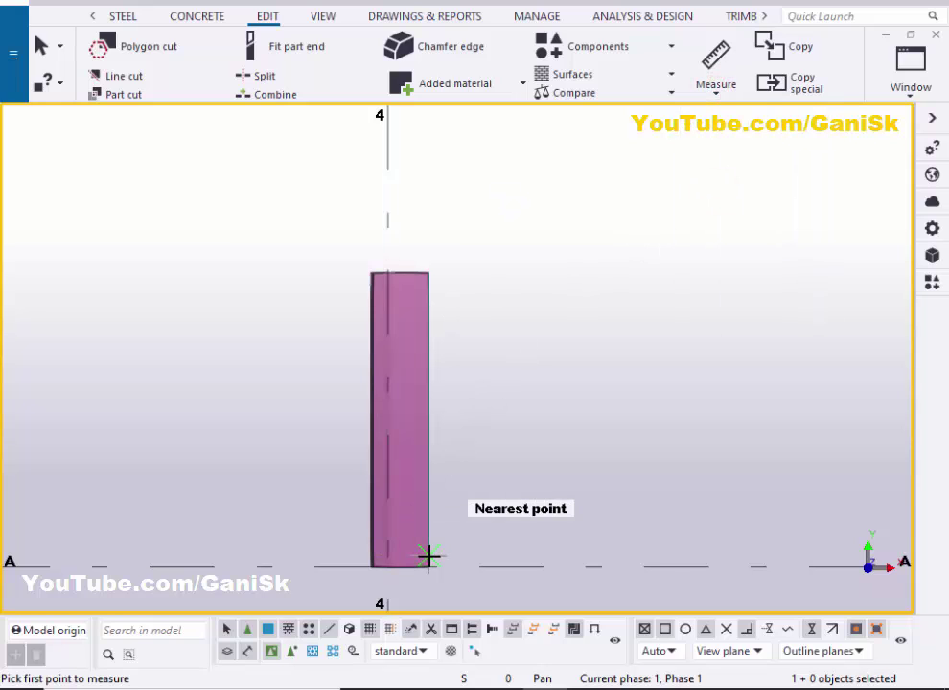
scroll(426, 557, up, 1)
middle_drag(427, 556, 432, 449)
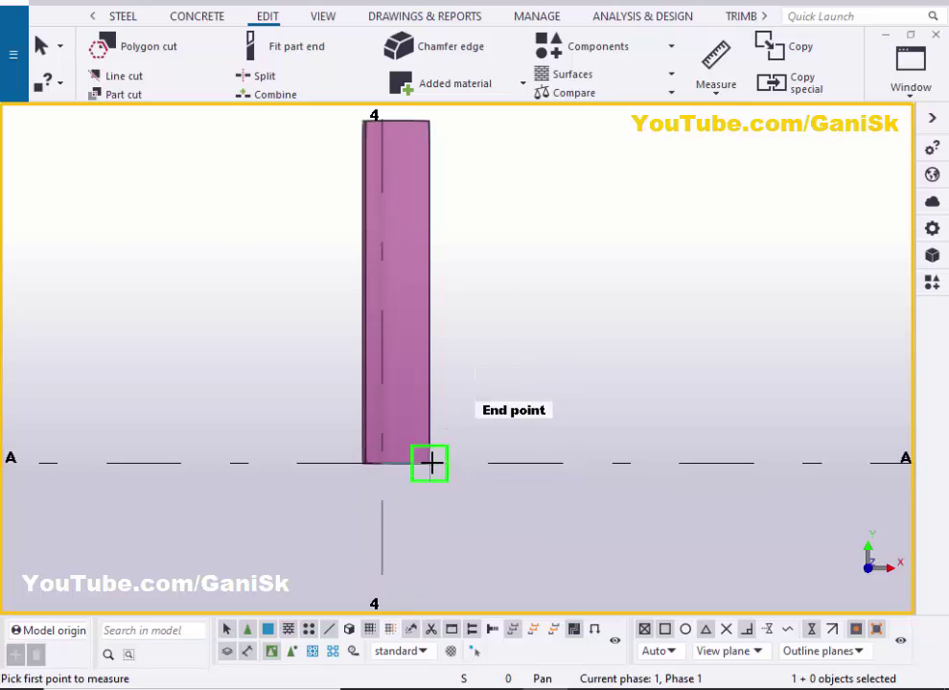
click(431, 464)
scroll(444, 287, down, 2)
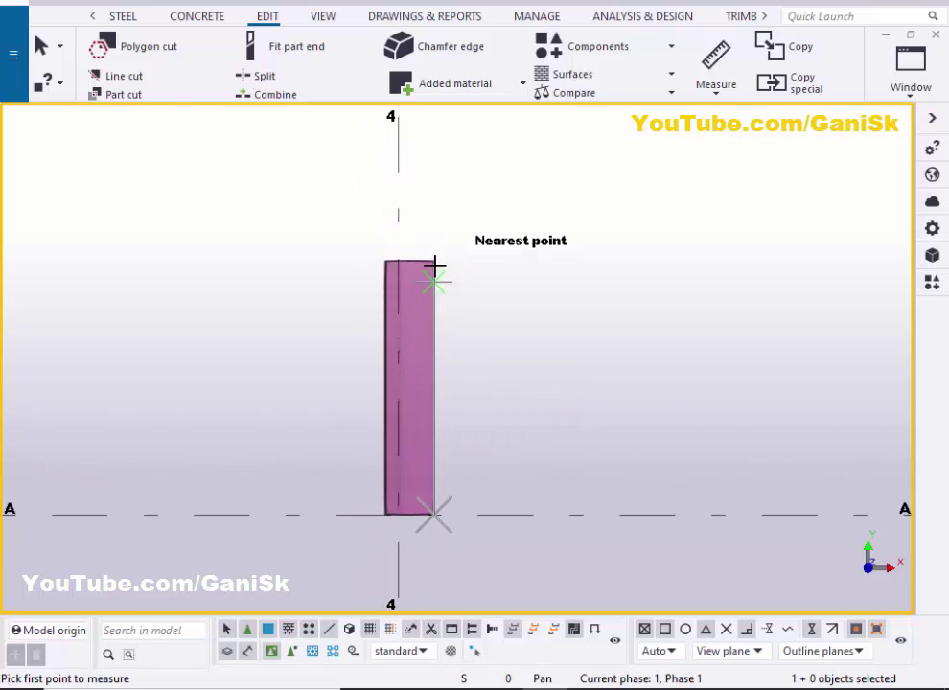
click(435, 261)
click(491, 412)
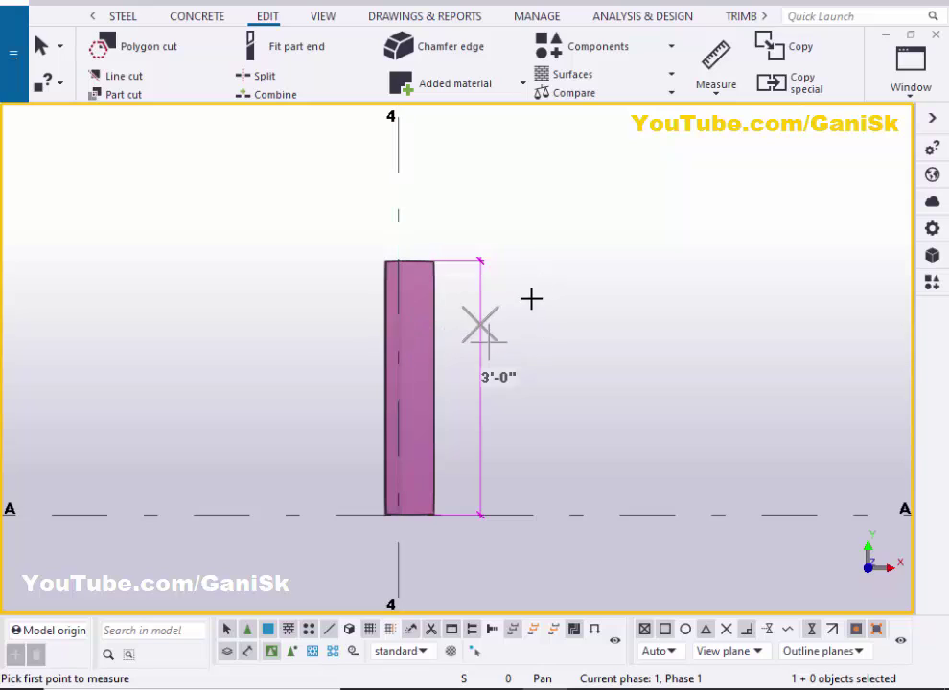
right_click(596, 163)
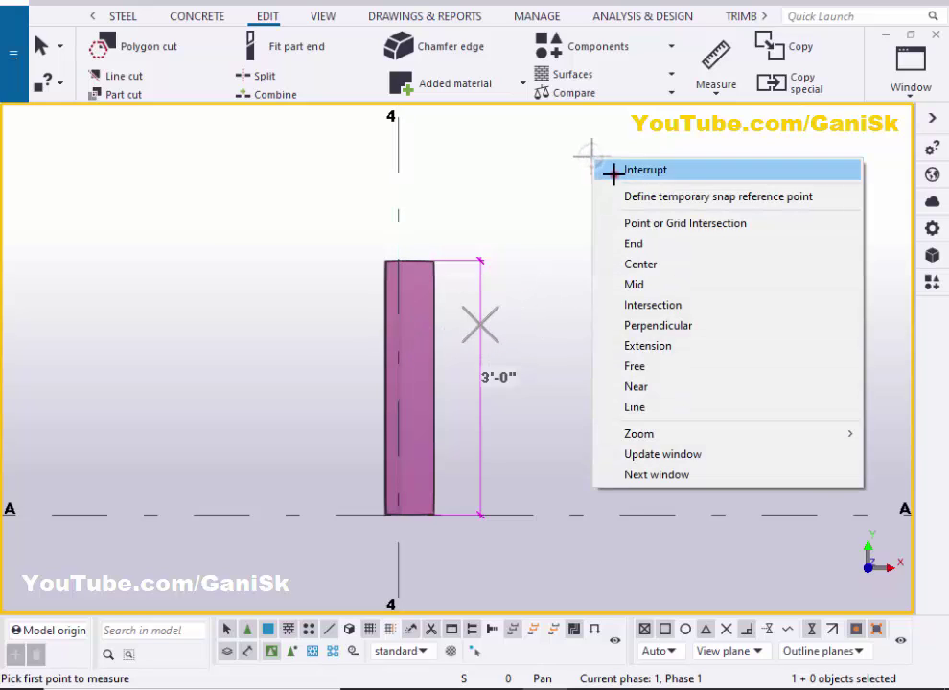
click(615, 175)
right_click(591, 181)
click(638, 283)
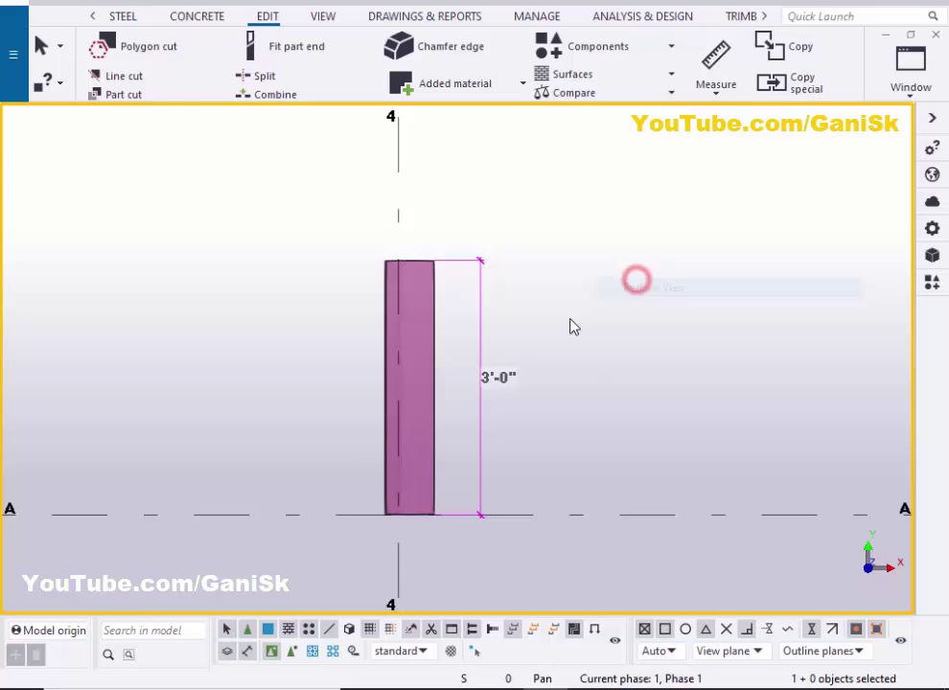
Switch to the 3d view and rotate around the near end of the bent plate to inspect its bend
scroll(568, 317, down, 3)
click(911, 59)
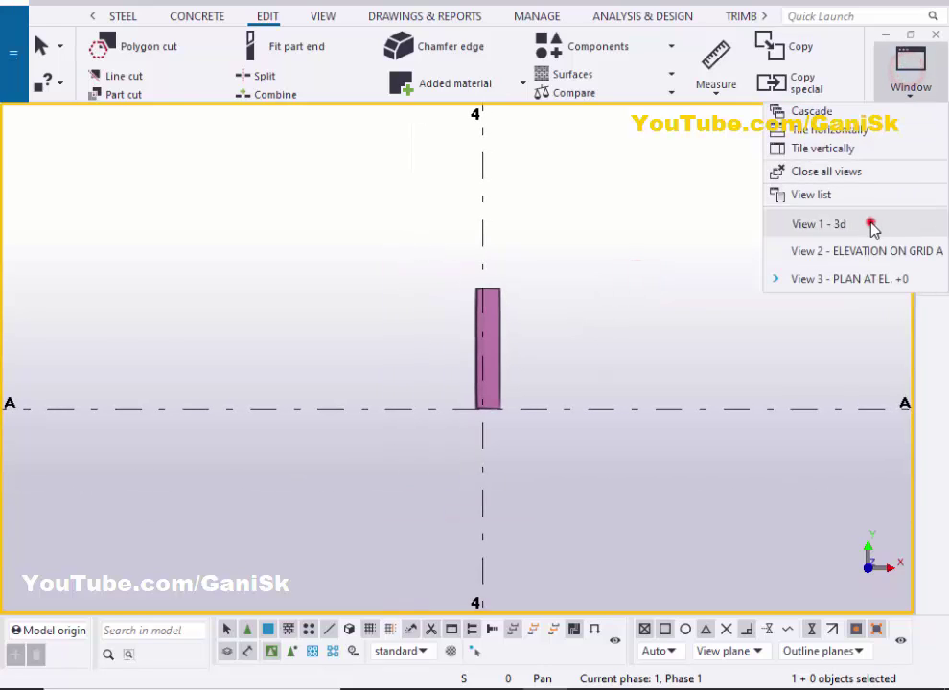
click(871, 223)
scroll(335, 352, down, 3)
scroll(338, 347, up, 5)
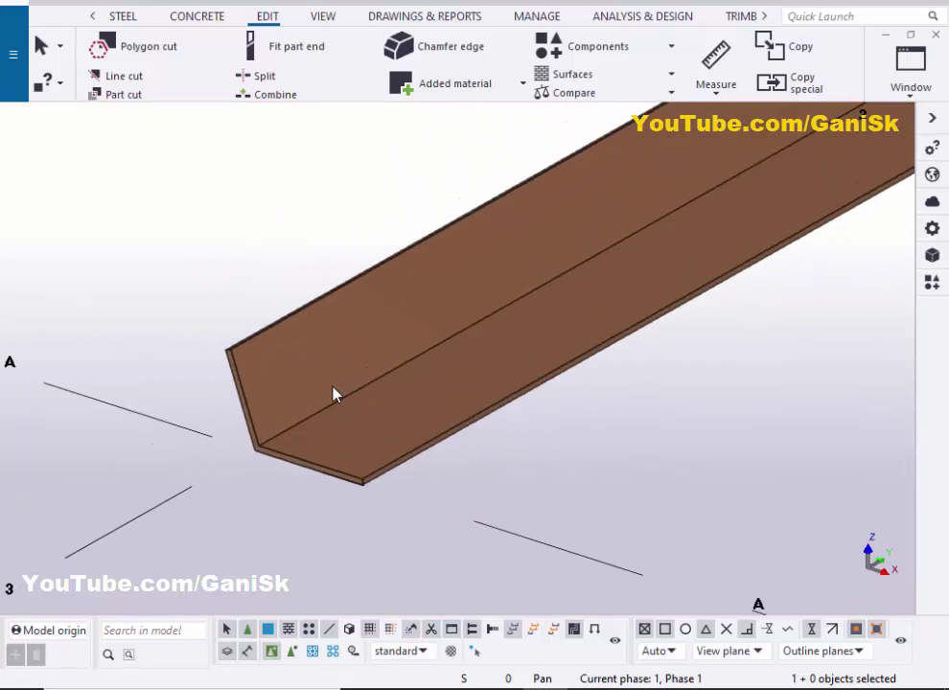
key(ctrl+r)
click(331, 383)
drag(284, 413, 339, 407)
mouse_move(341, 408)
ctrl+middle_down()
mouse_move(462, 384)
mouse_move(290, 405)
mouse_move(331, 400)
mouse_move(295, 398)
mouse_move(331, 406)
mouse_move(322, 404)
ctrl+middle_up()
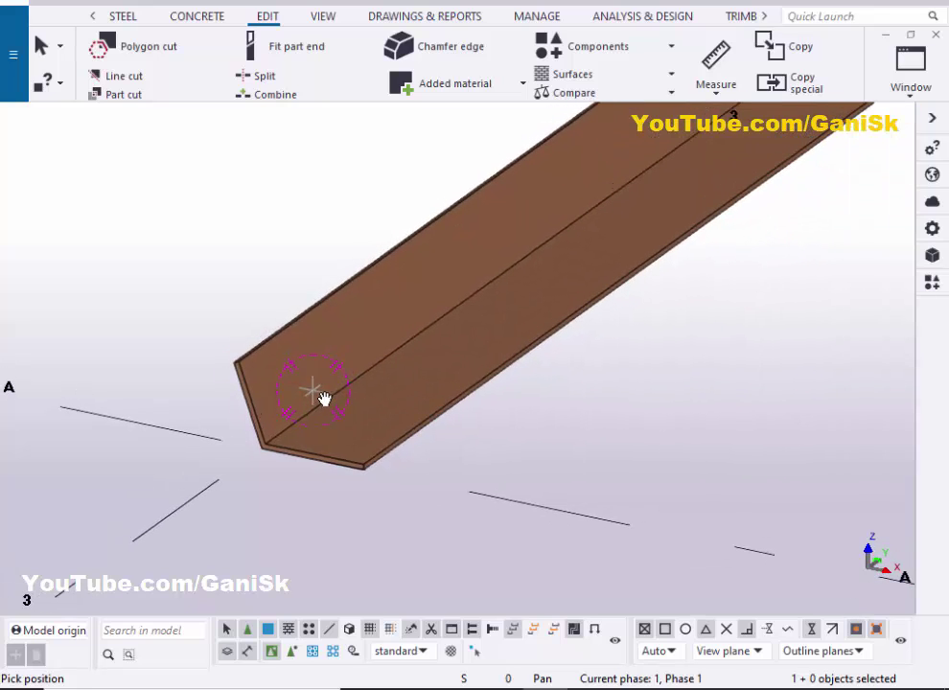